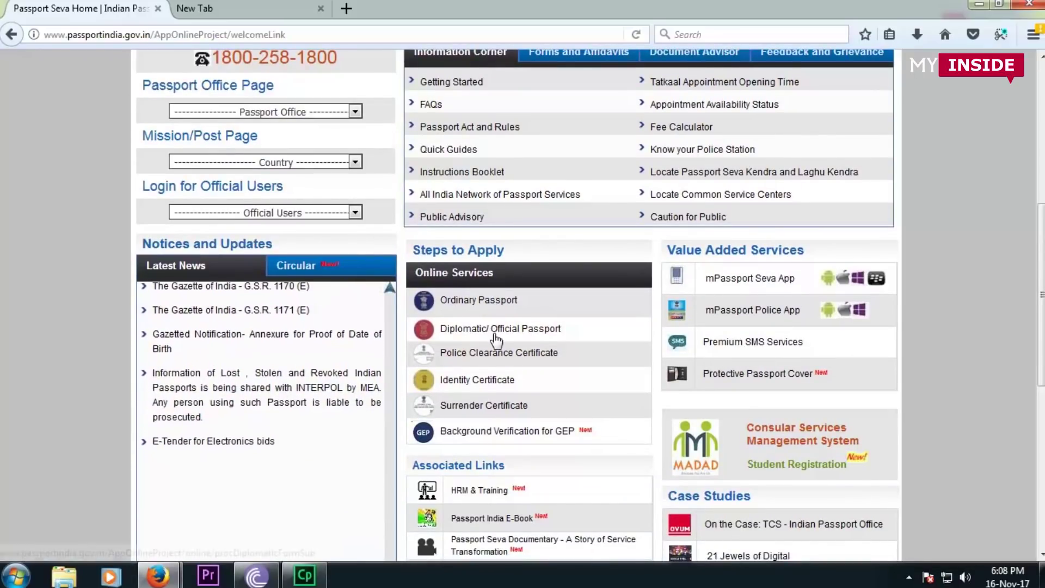
{"action": "scroll", "coordinate": [494, 386], "scroll_direction": "down", "scroll_amount": 1}
{"action": "scroll", "coordinate": [494, 386], "scroll_direction": "down", "scroll_amount": 3}
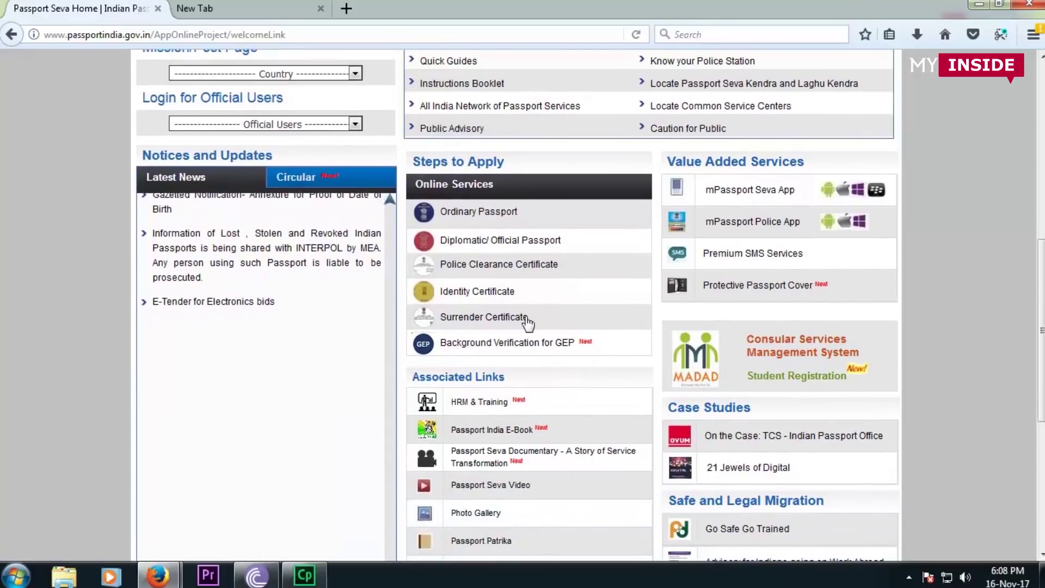
{"action": "scroll", "coordinate": [544, 378], "scroll_direction": "down", "scroll_amount": 2}
{"action": "scroll", "coordinate": [554, 418], "scroll_direction": "down", "scroll_amount": 3}
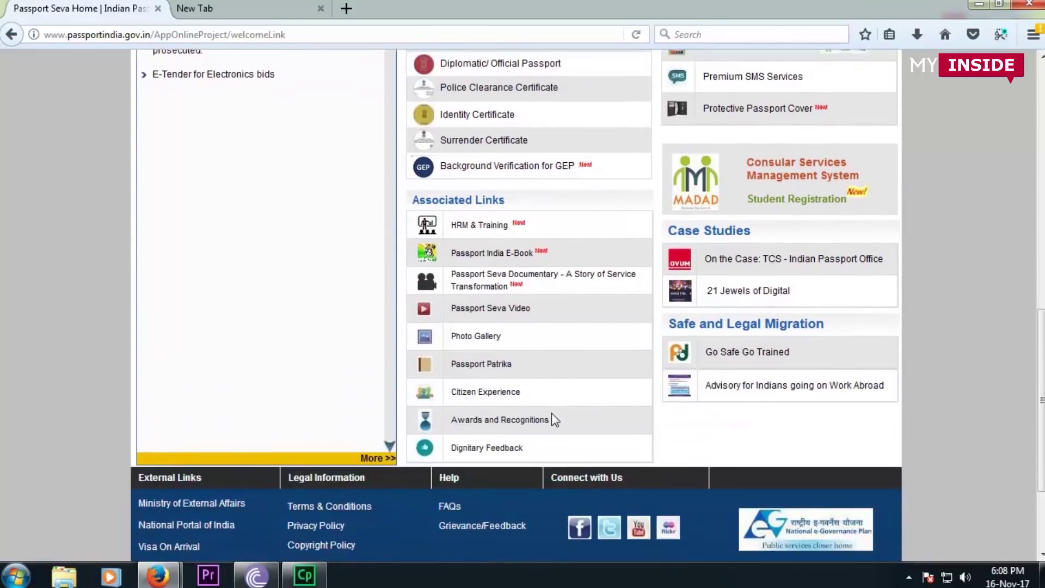
{"action": "scroll", "coordinate": [551, 413], "scroll_direction": "down", "scroll_amount": 5}
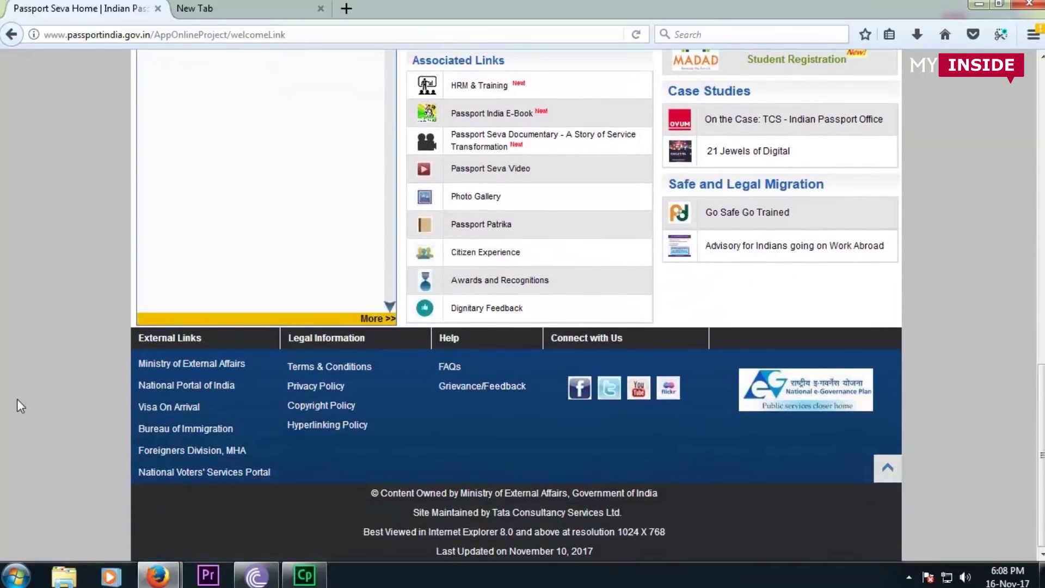
{"action": "scroll", "coordinate": [17, 400], "scroll_direction": "up", "scroll_amount": 10}
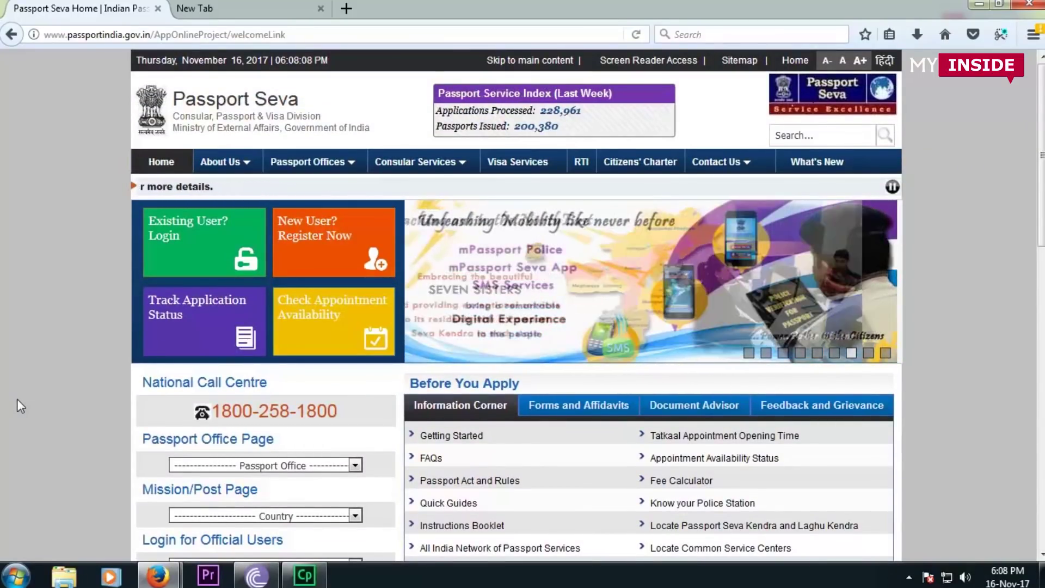
{"action": "scroll", "coordinate": [17, 398], "scroll_direction": "down", "scroll_amount": 3}
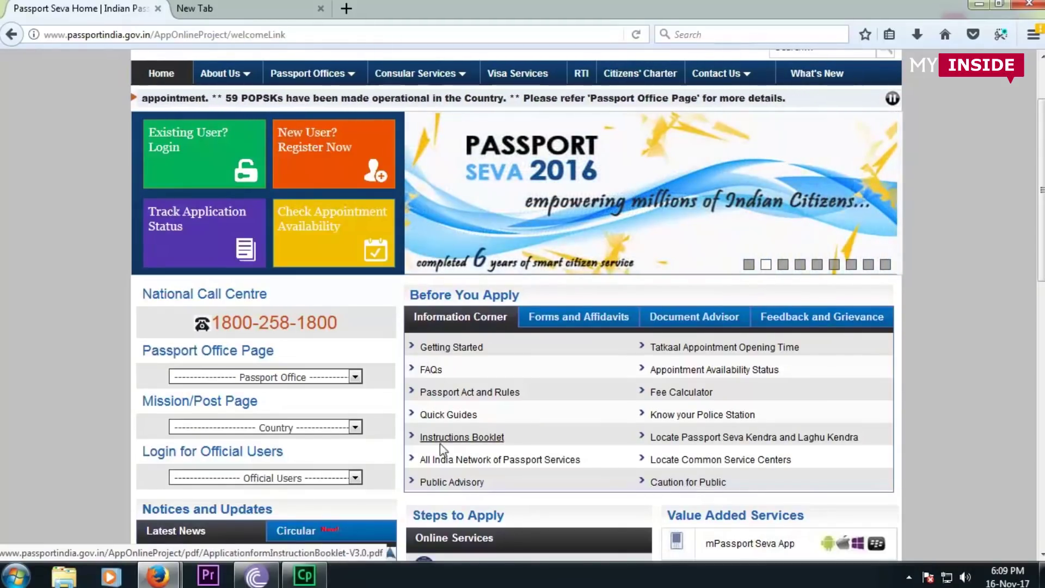
{"action": "scroll", "coordinate": [440, 443], "scroll_direction": "up", "scroll_amount": 3}
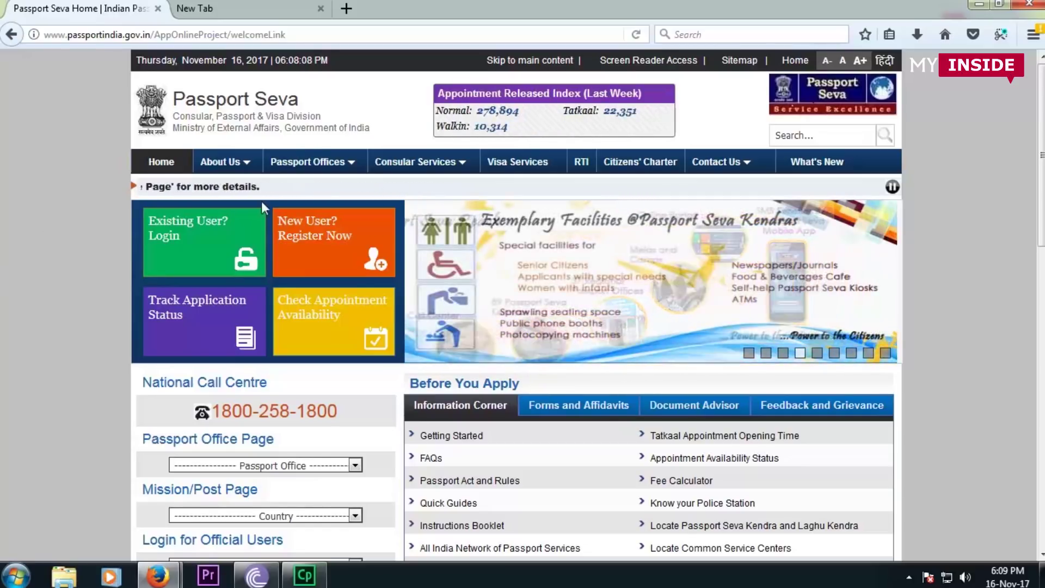
{"action": "left_click", "coordinate": [341, 262]}
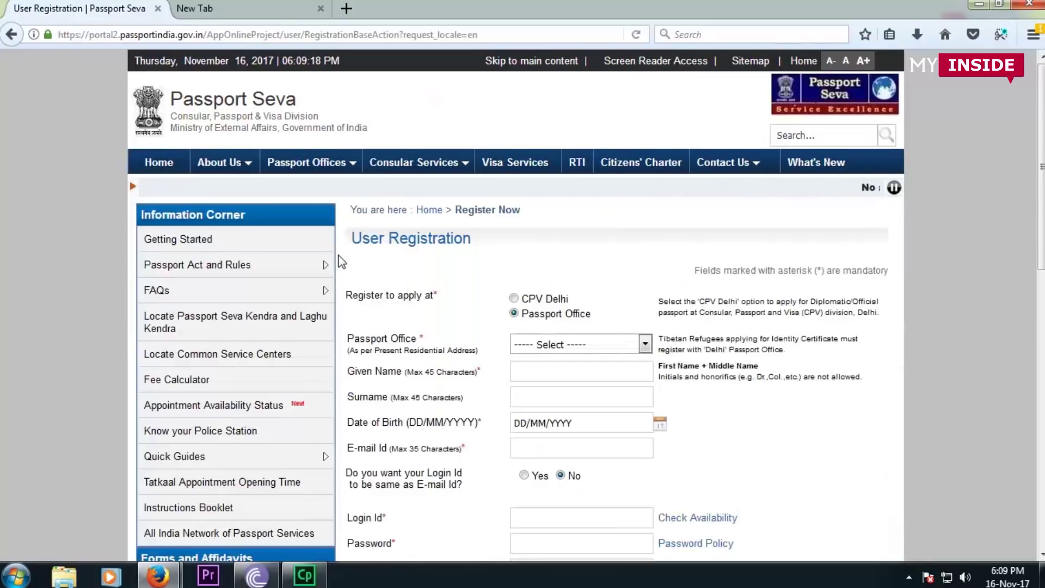
On the User Registration form, choose Kolkata from the Passport Office list
{"action": "scroll", "coordinate": [1, 261], "scroll_direction": "down", "scroll_amount": 5}
{"action": "scroll", "coordinate": [1, 260], "scroll_direction": "up", "scroll_amount": 3}
{"action": "scroll", "coordinate": [1, 261], "scroll_direction": "down", "scroll_amount": 3}
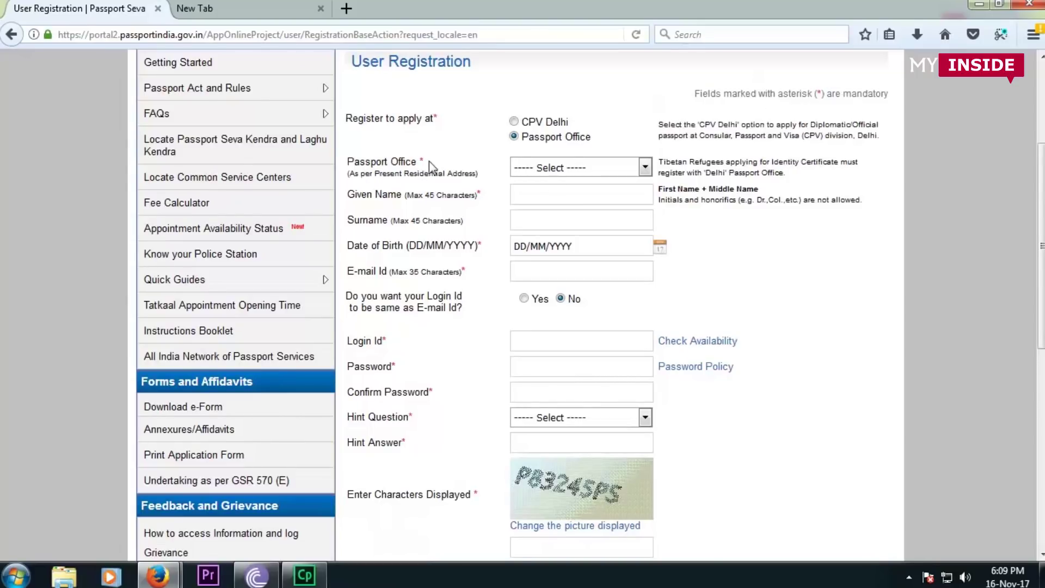
{"action": "left_click", "coordinate": [569, 171]}
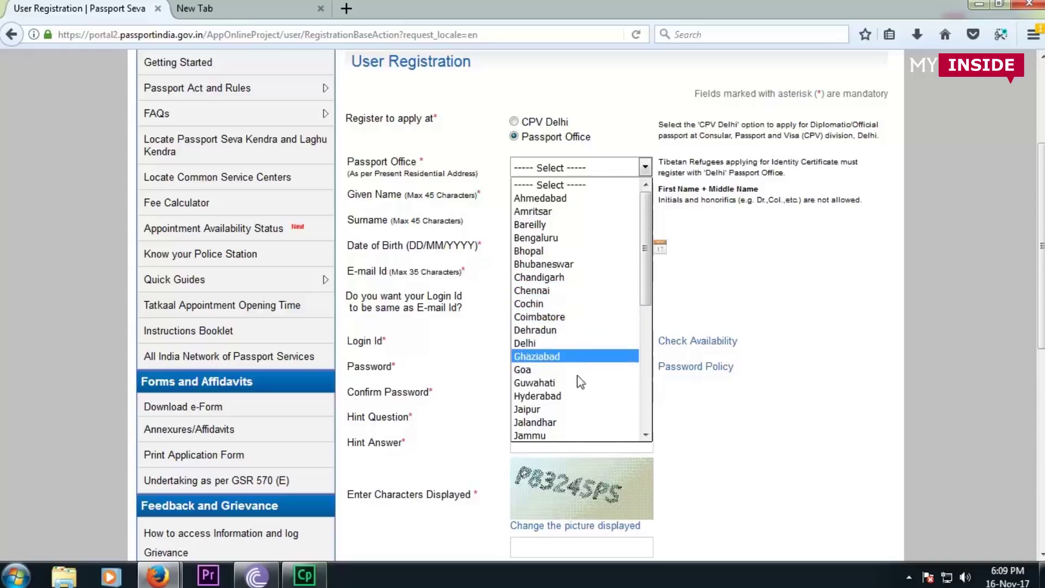
{"action": "scroll", "coordinate": [565, 322], "scroll_direction": "down", "scroll_amount": 6}
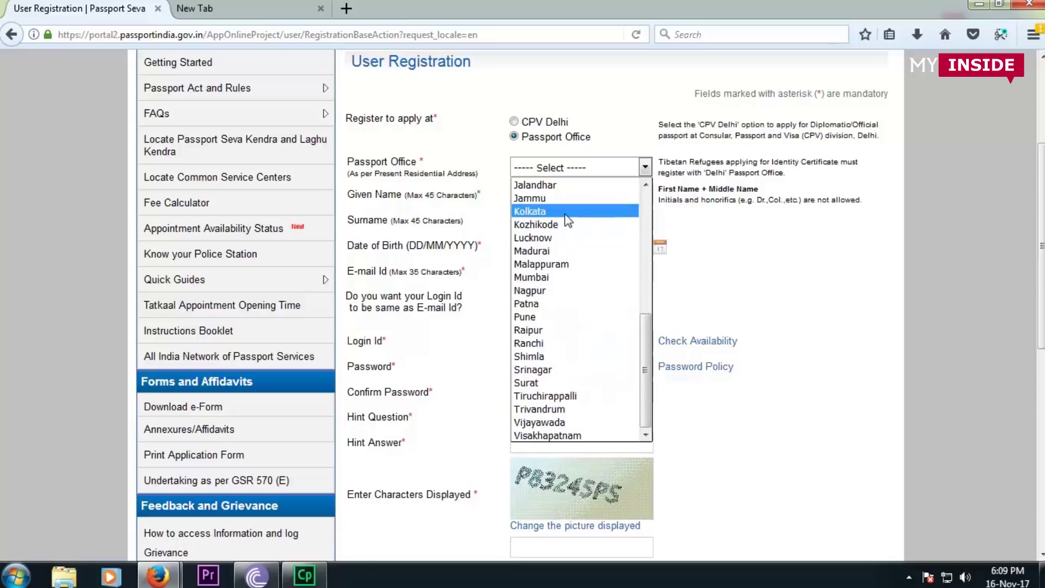
{"action": "left_click", "coordinate": [560, 211]}
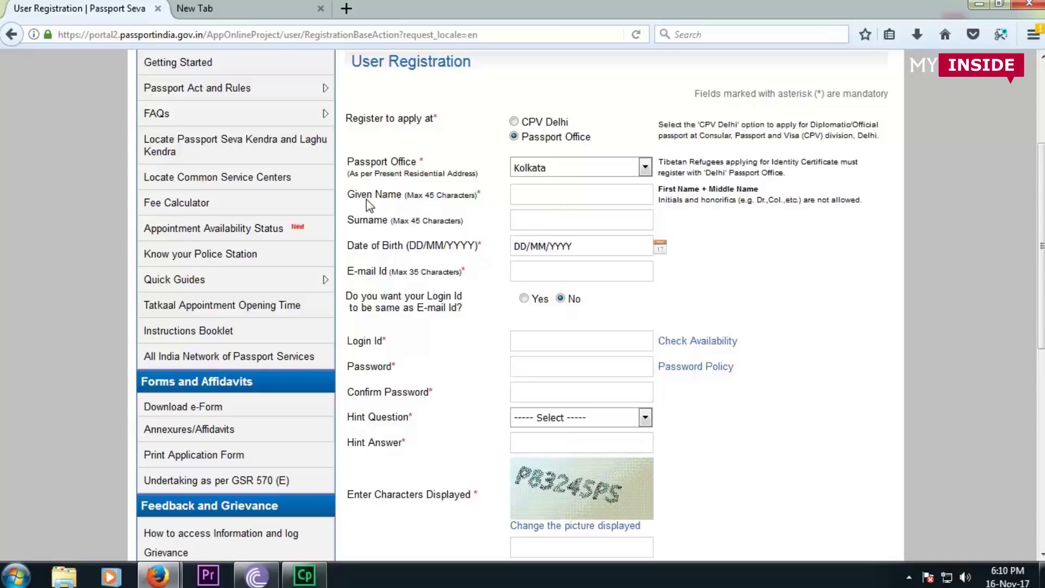
Enter the applicant's given name and surname
{"action": "left_click", "coordinate": [533, 192]}
{"action": "left_click", "coordinate": [662, 248]}
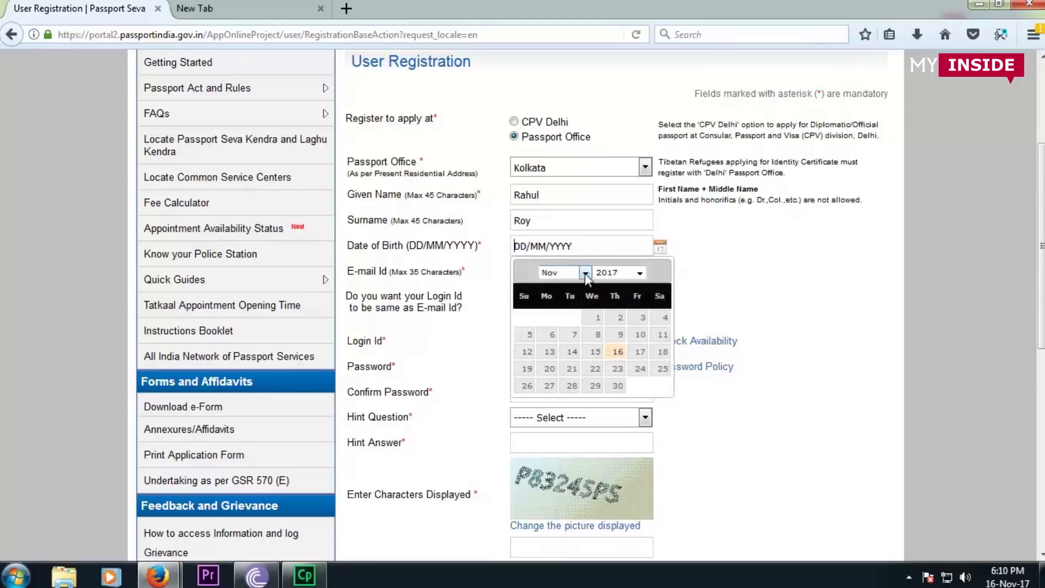
{"action": "left_click", "coordinate": [639, 274]}
{"action": "scroll", "coordinate": [621, 407], "scroll_direction": "up", "scroll_amount": 20}
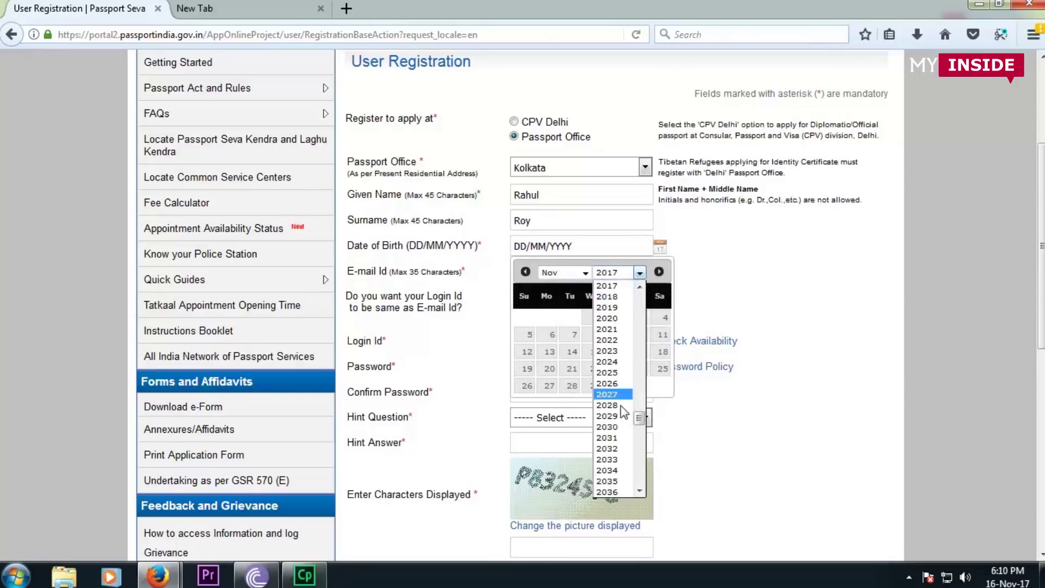
{"action": "scroll", "coordinate": [619, 420], "scroll_direction": "down", "scroll_amount": 9}
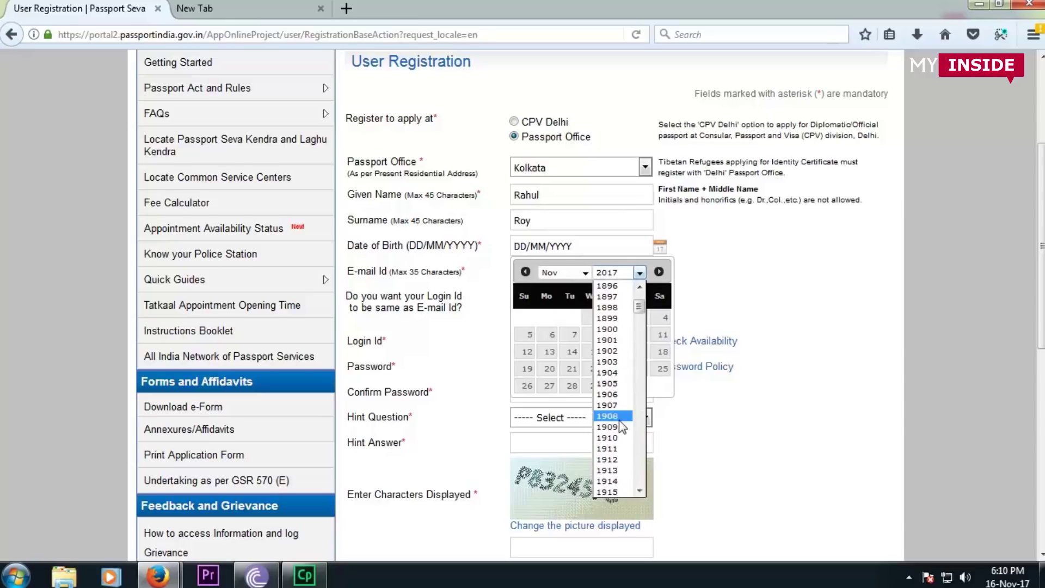
{"action": "scroll", "coordinate": [617, 449], "scroll_direction": "down", "scroll_amount": 15}
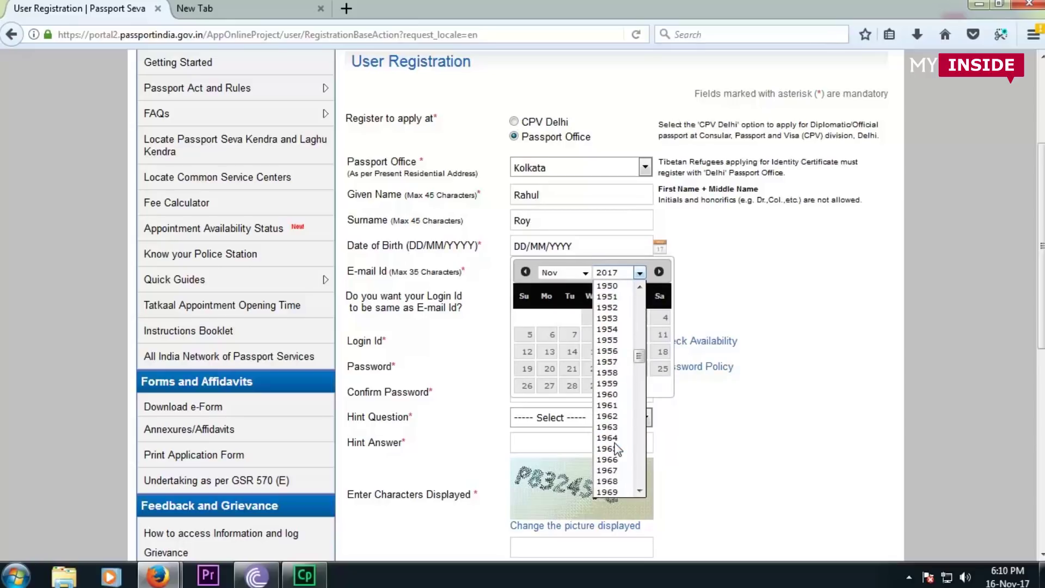
{"action": "scroll", "coordinate": [617, 450], "scroll_direction": "down", "scroll_amount": 10}
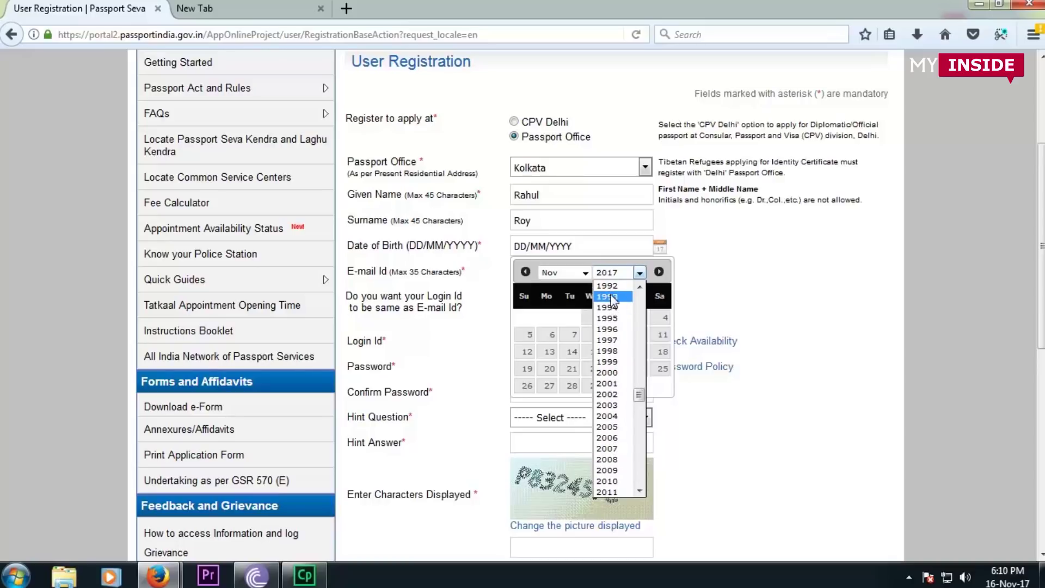
{"action": "left_click", "coordinate": [611, 286]}
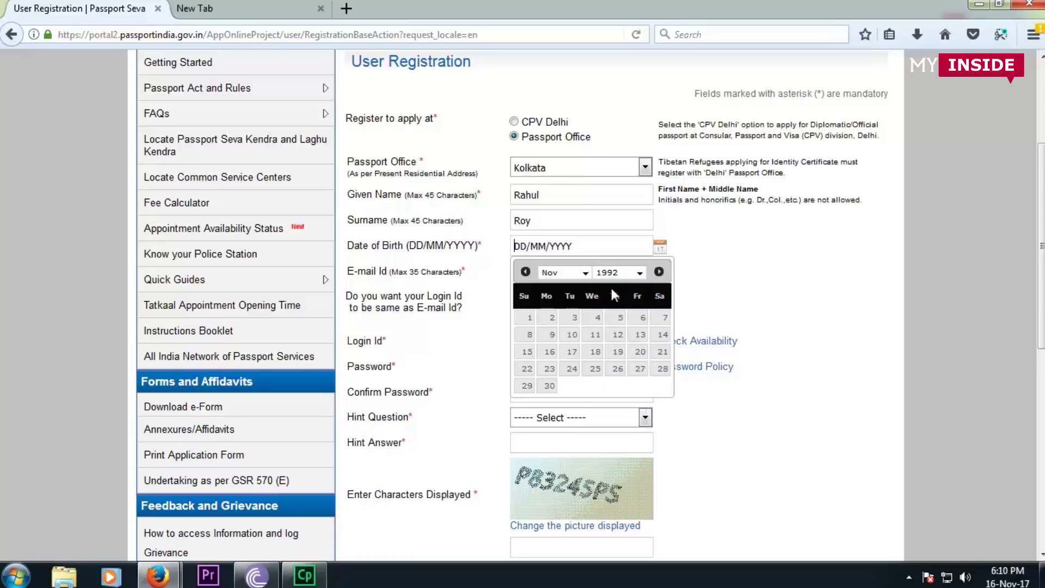
{"action": "left_click", "coordinate": [622, 320]}
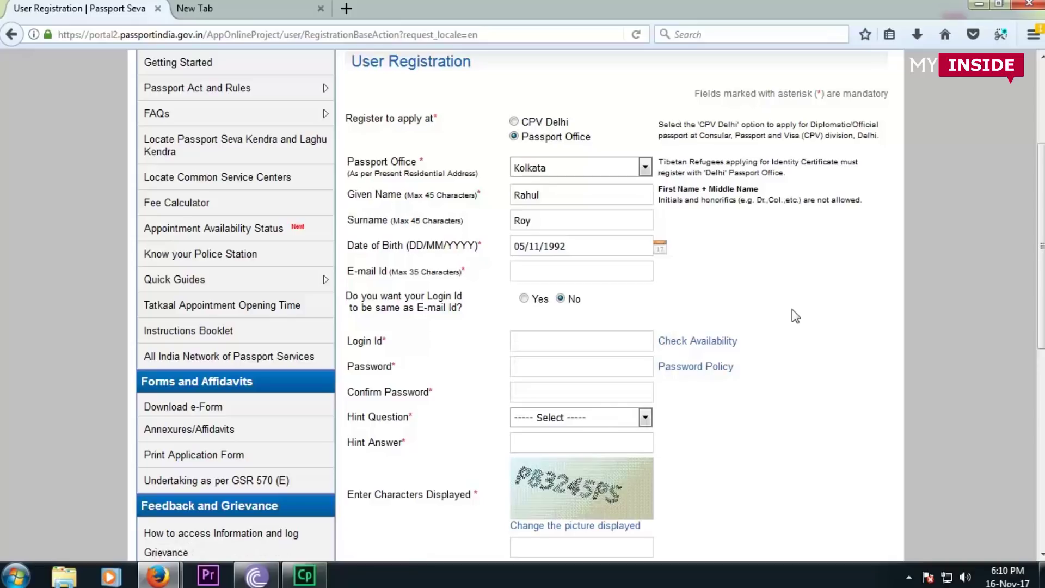
Fill in the applicant's e-mail address and choose Yes to use it as the Login Id
{"action": "left_click", "coordinate": [566, 270]}
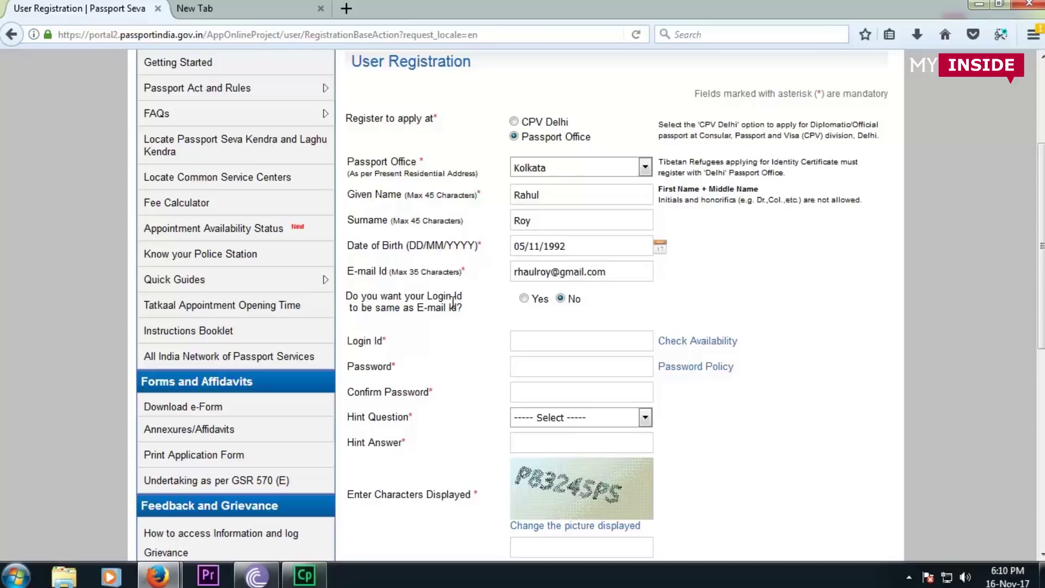
{"action": "left_click", "coordinate": [524, 299]}
{"action": "left_click", "coordinate": [583, 370]}
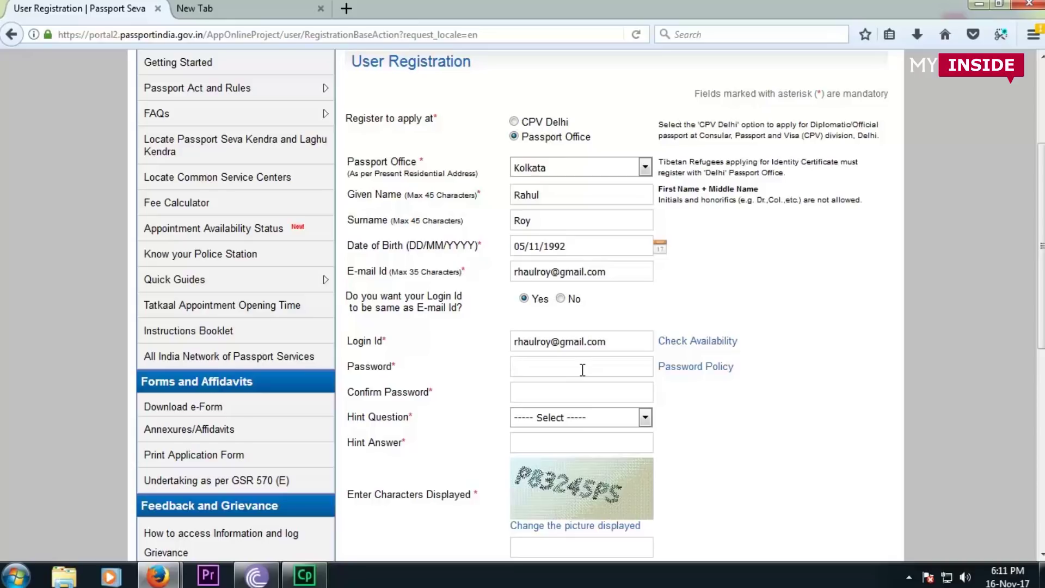
Type the account password in both Password and Confirm Password, fixing an extra character
{"action": "left_click", "coordinate": [582, 370]}
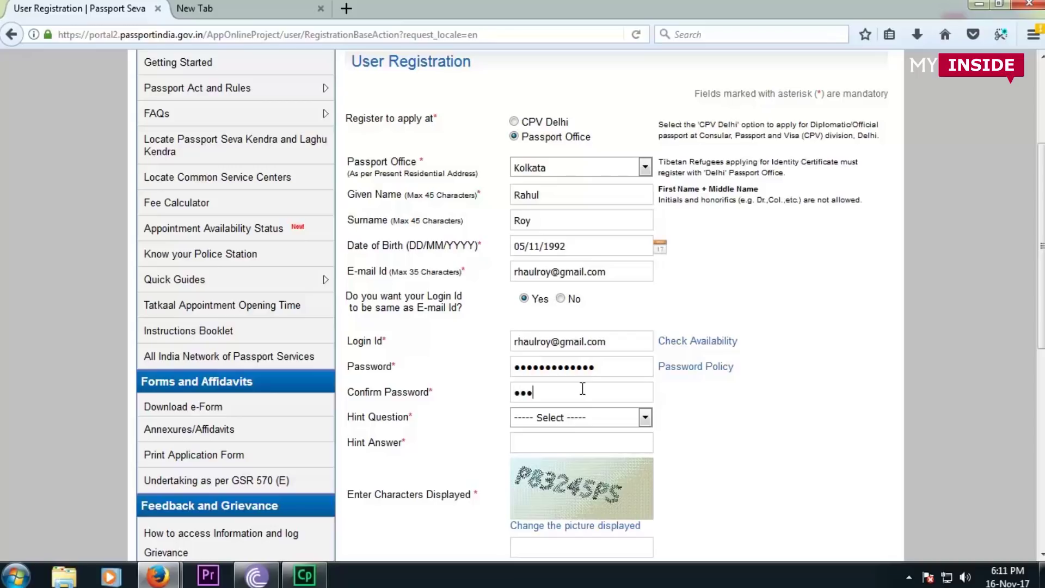
{"action": "key", "text": "BackSpace"}
{"action": "left_click", "coordinate": [561, 418]}
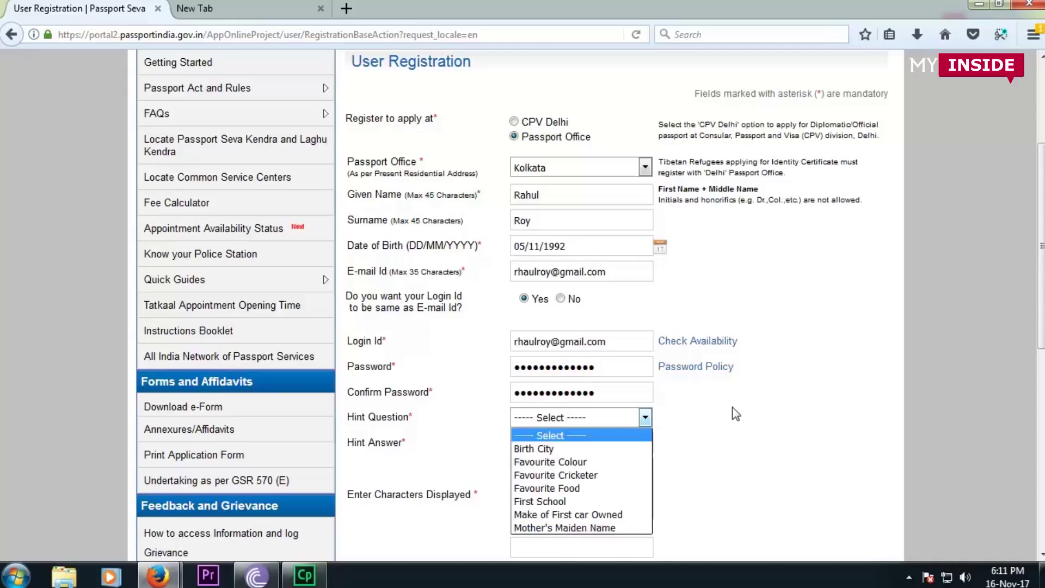
{"action": "scroll", "coordinate": [735, 413], "scroll_direction": "down", "scroll_amount": 5}
{"action": "left_click", "coordinate": [608, 243]}
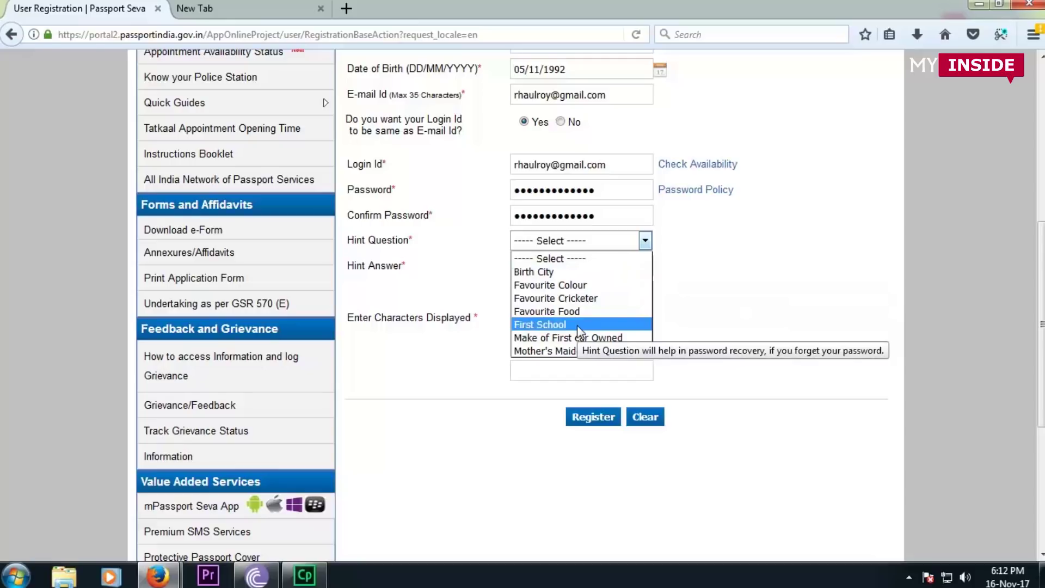
{"action": "left_click", "coordinate": [577, 277]}
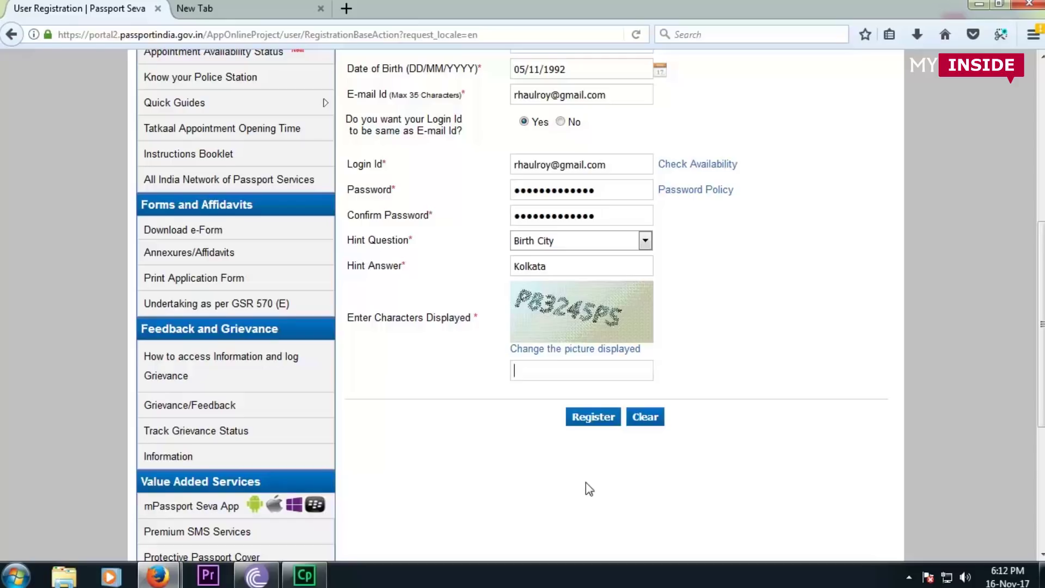
{"action": "scroll", "coordinate": [586, 485], "scroll_direction": "up", "scroll_amount": 6}
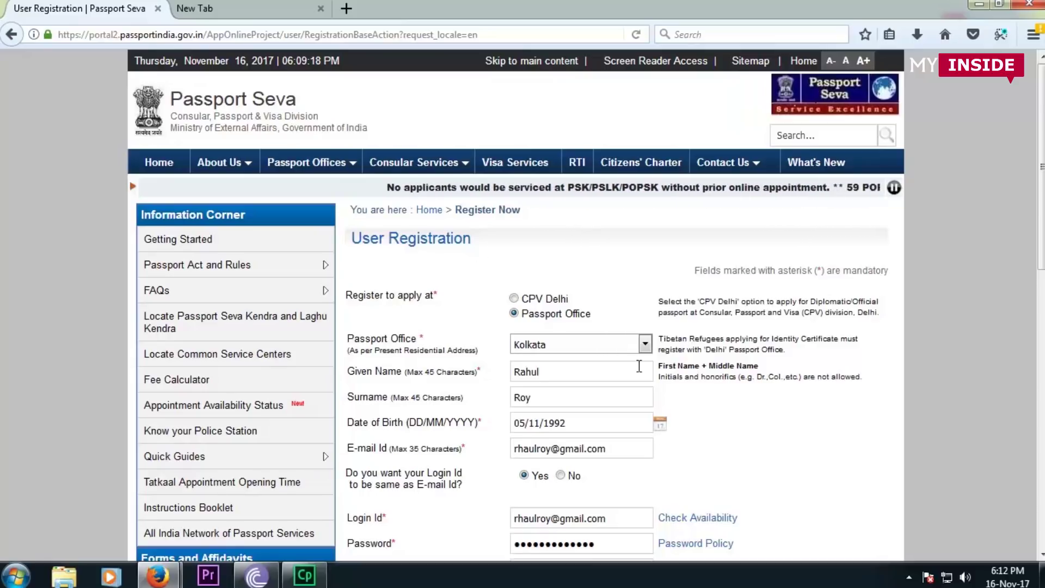
Go to the existing user login page and fill the Login Id from the saved suggestion
{"action": "left_click", "coordinate": [717, 196]}
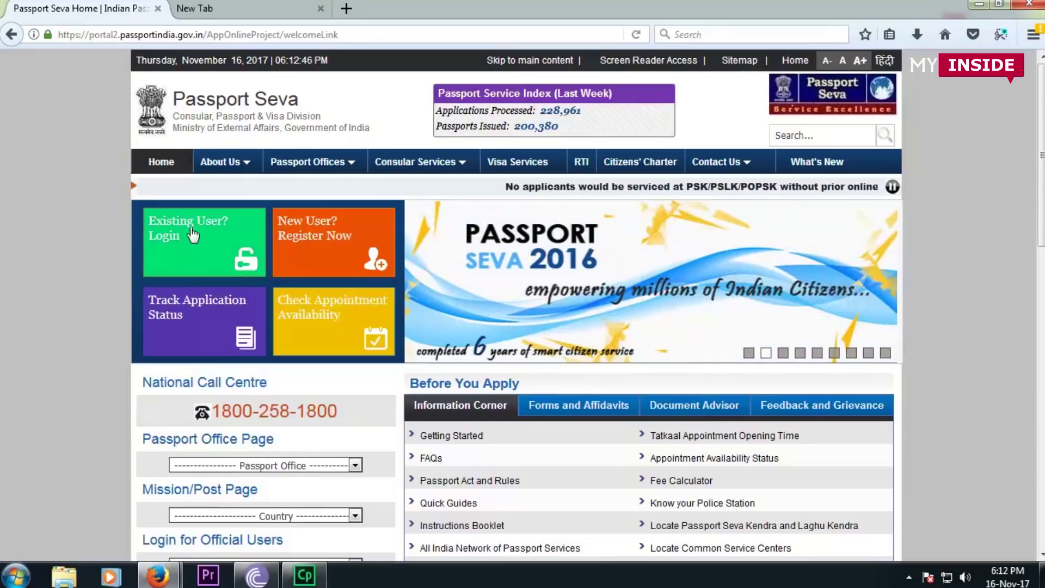
{"action": "left_click", "coordinate": [202, 255]}
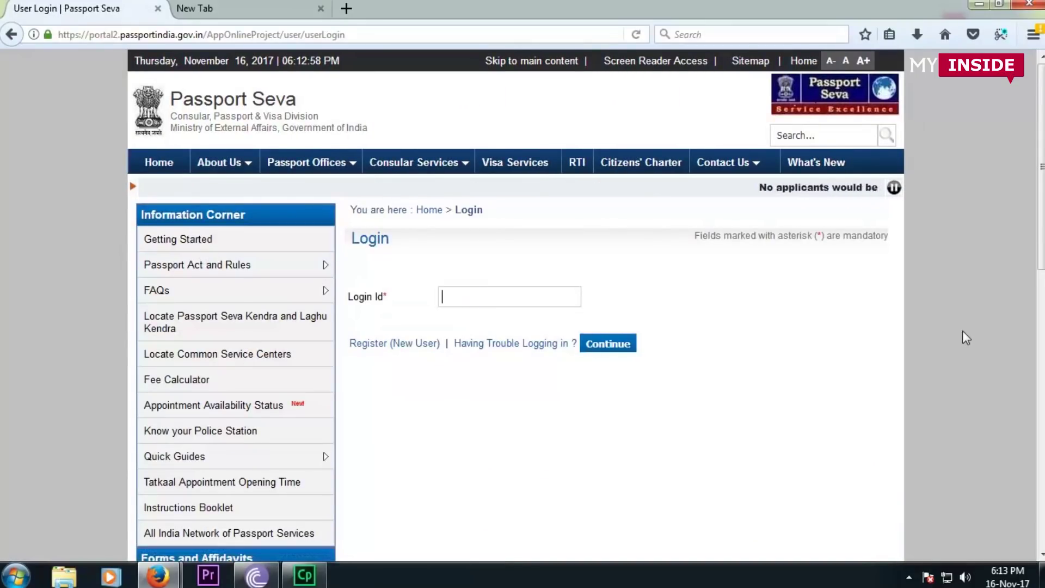
{"action": "type", "text": "k"}
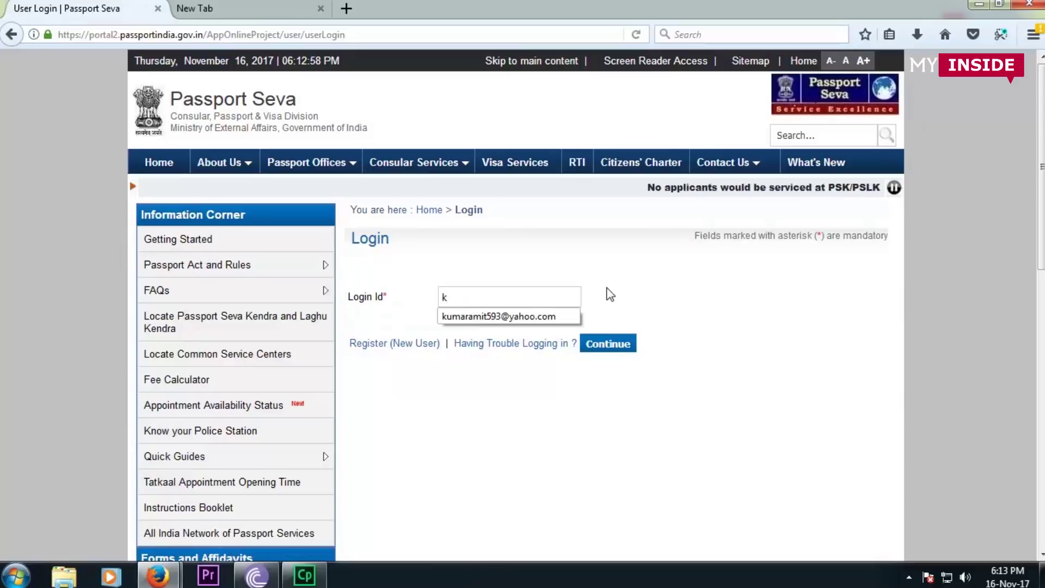
{"action": "left_click", "coordinate": [540, 323]}
{"action": "left_click", "coordinate": [632, 344]}
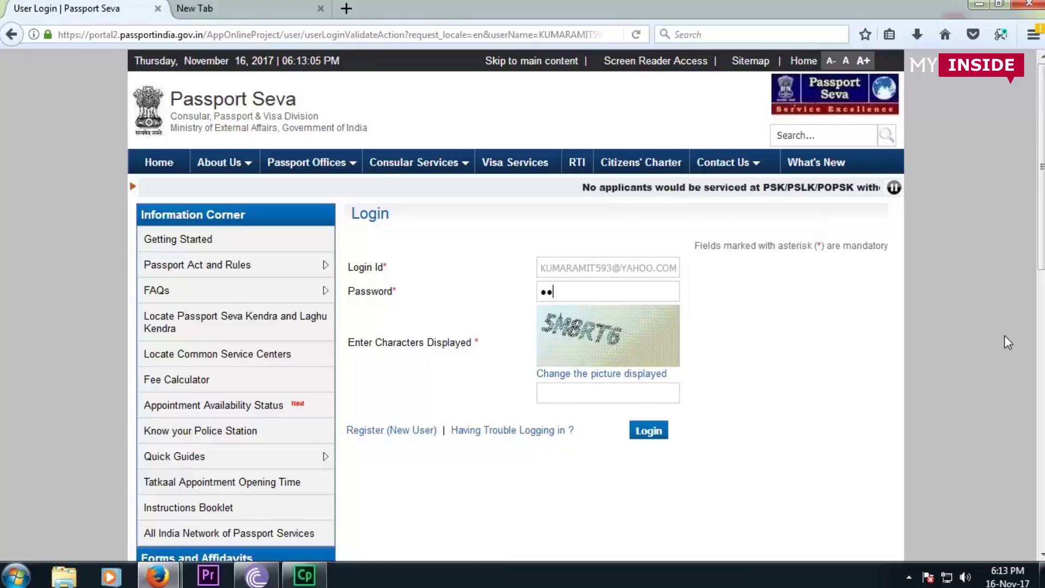
Enter the account password and the displayed captcha characters, then log in
{"action": "type", "text": "******"}
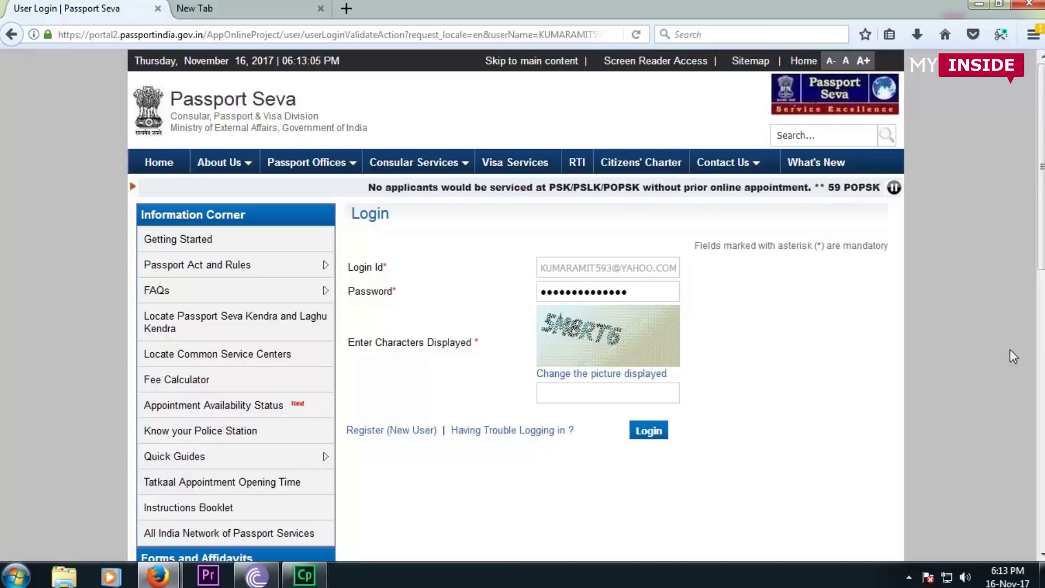
{"action": "left_click", "coordinate": [662, 393]}
{"action": "type", "text": "5M"}
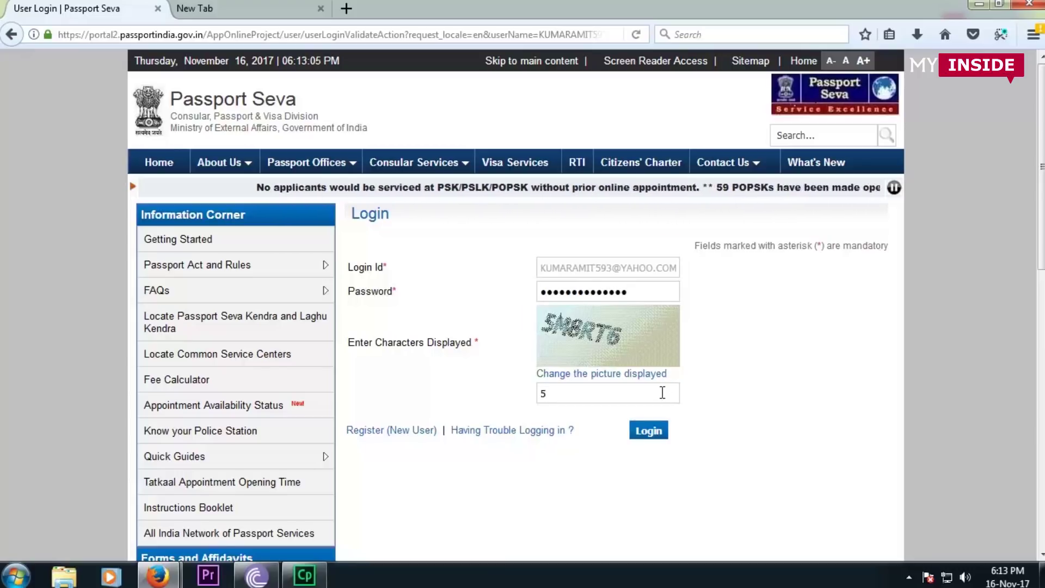
{"action": "type", "text": "8RT6"}
{"action": "left_click", "coordinate": [649, 431]}
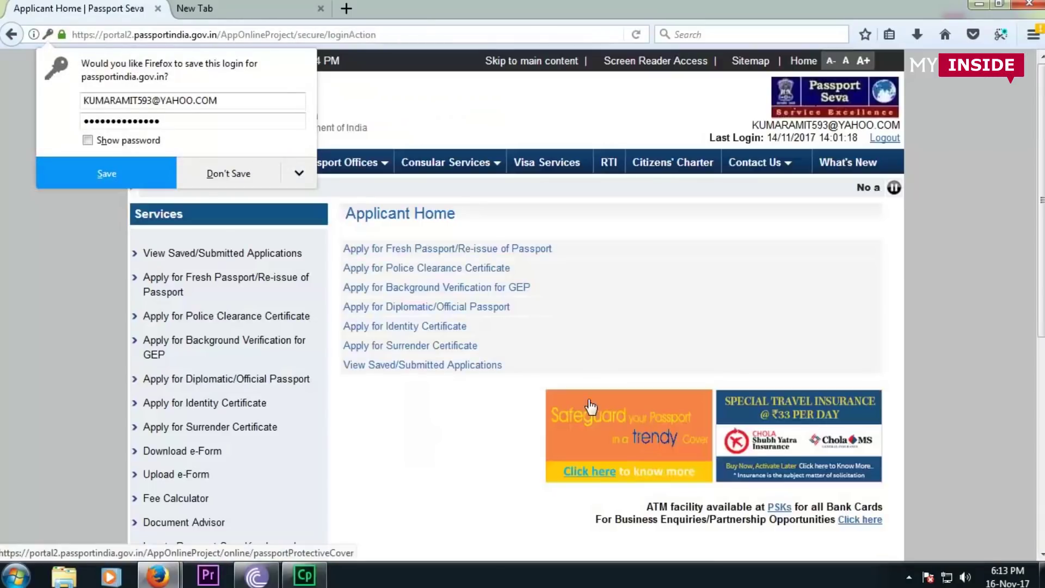
Decline Firefox's offer to save the login and scroll through the Applicant Home services
{"action": "left_click", "coordinate": [237, 177]}
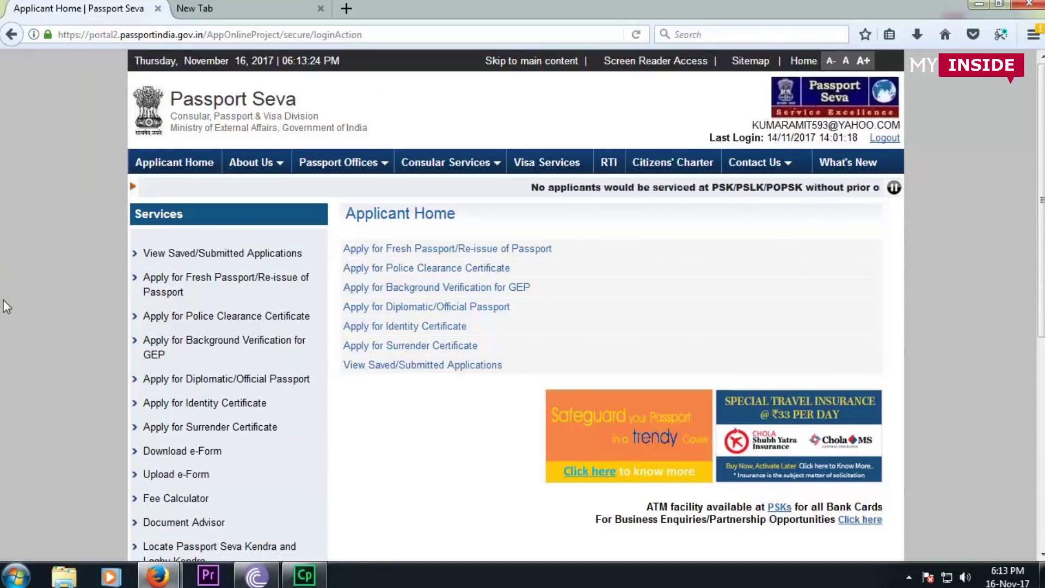
{"action": "scroll", "coordinate": [3, 299], "scroll_direction": "down", "scroll_amount": 6}
{"action": "scroll", "coordinate": [10, 323], "scroll_direction": "up", "scroll_amount": 6}
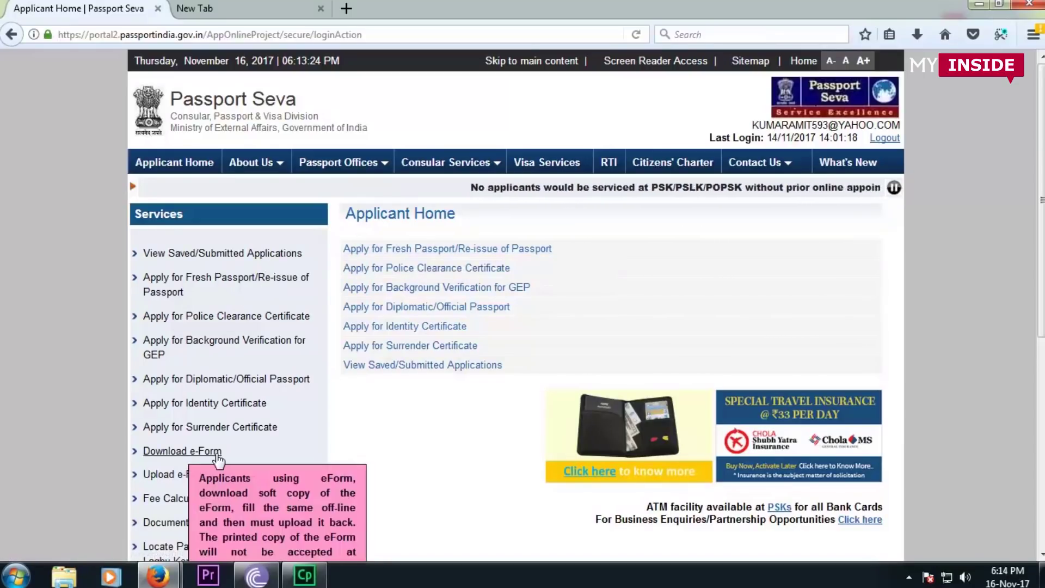
{"action": "scroll", "coordinate": [585, 446], "scroll_direction": "down", "scroll_amount": 3}
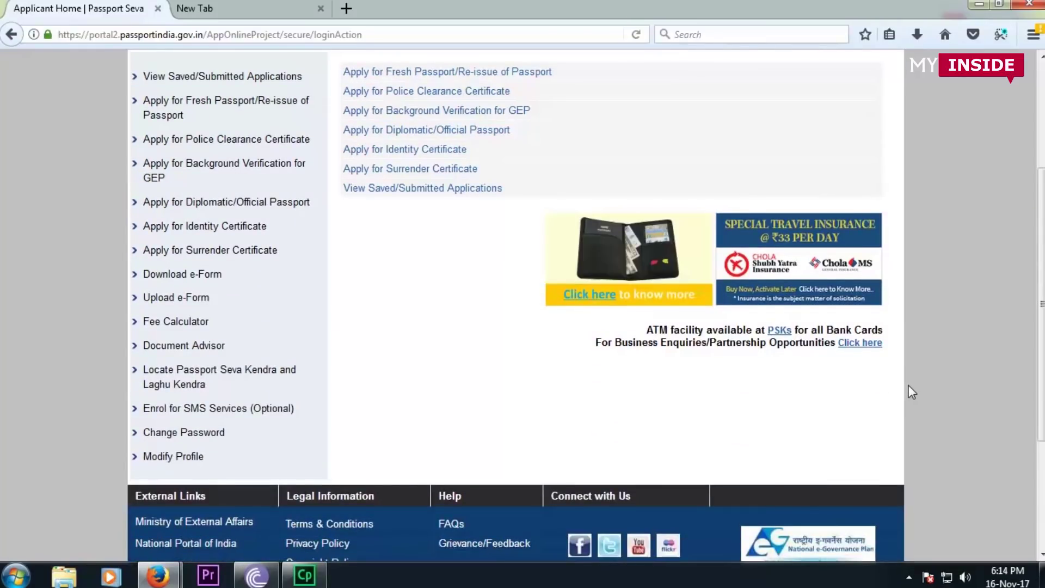
In Fee Calculator, calculate the fee for a fresh Passport, 18 Years And Above, 36 pages, Normal scheme
{"action": "left_click", "coordinate": [196, 321]}
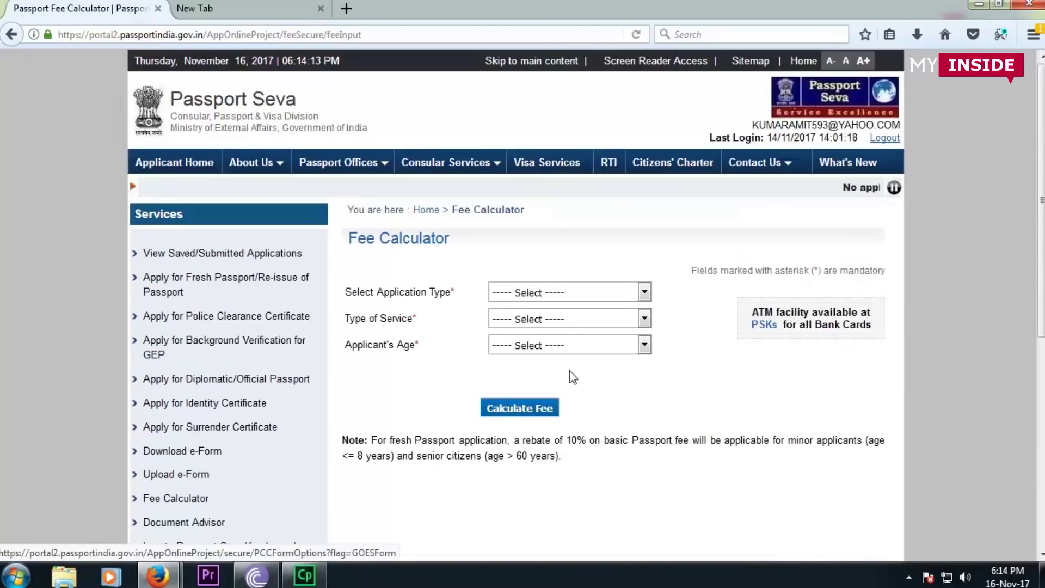
{"action": "left_click", "coordinate": [644, 292]}
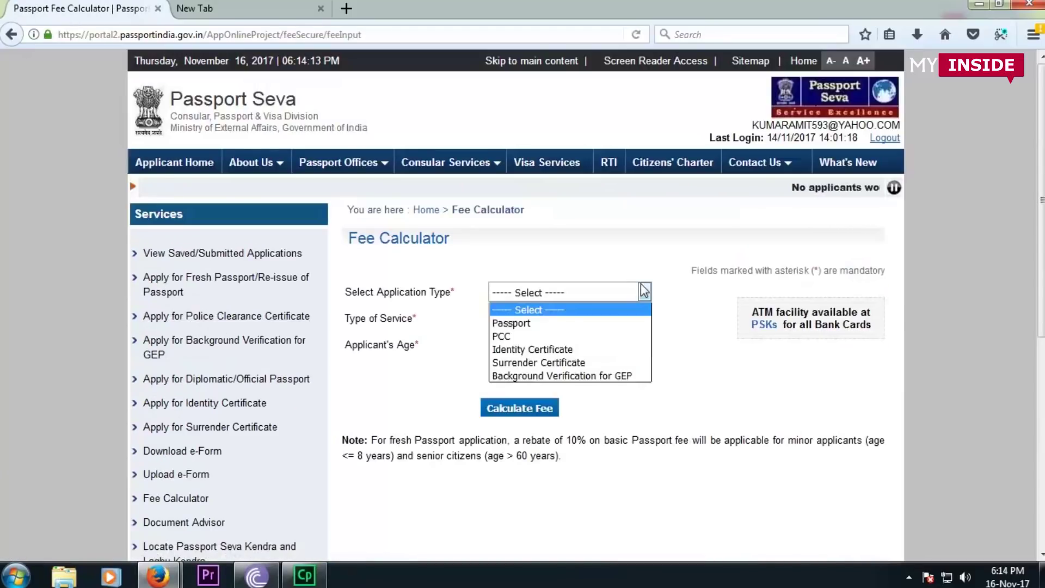
{"action": "left_click", "coordinate": [553, 325]}
{"action": "left_click", "coordinate": [641, 322]}
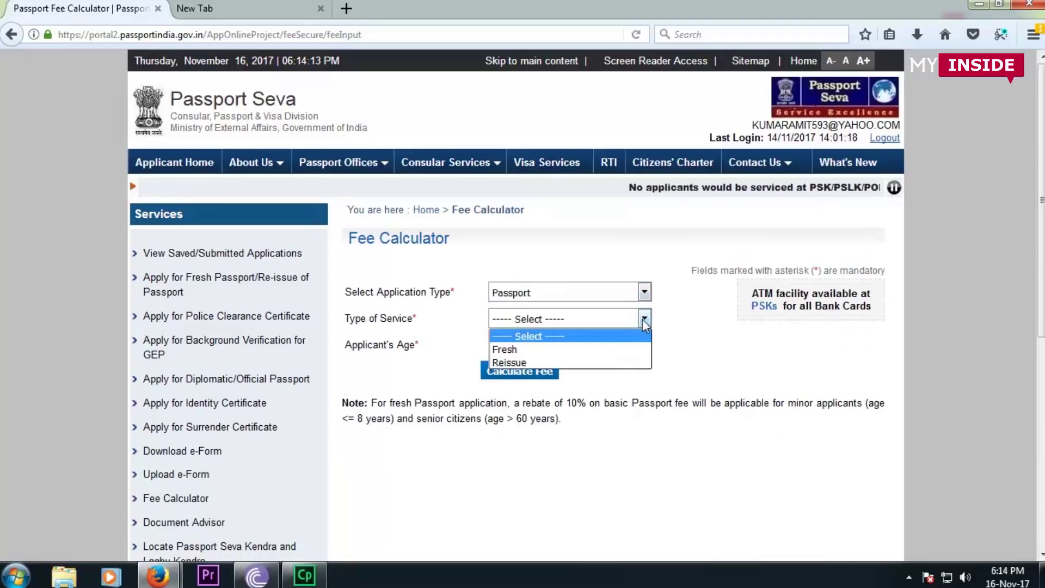
{"action": "left_click", "coordinate": [569, 350]}
{"action": "left_click", "coordinate": [645, 347]}
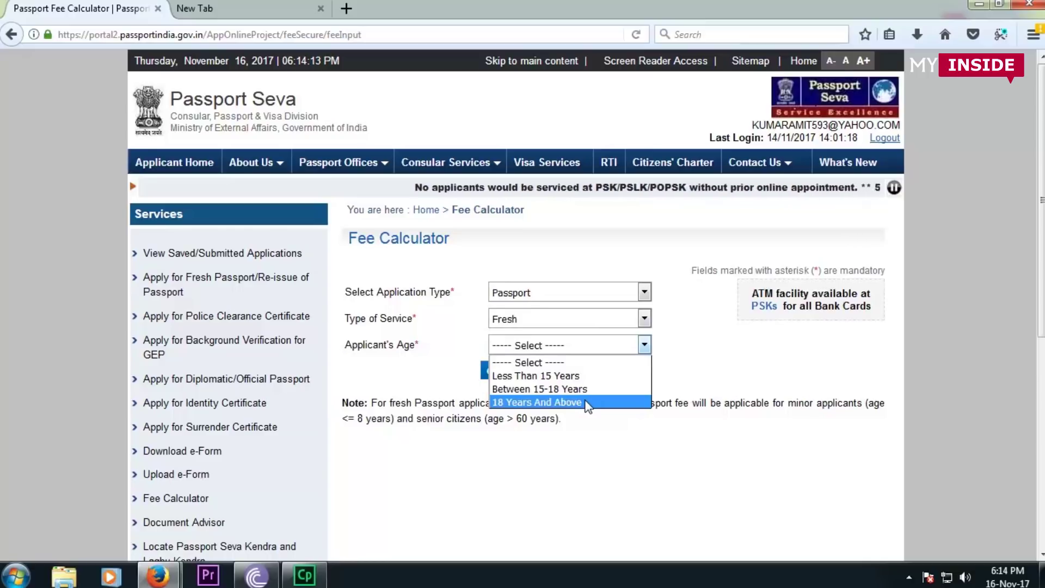
{"action": "left_click", "coordinate": [587, 403]}
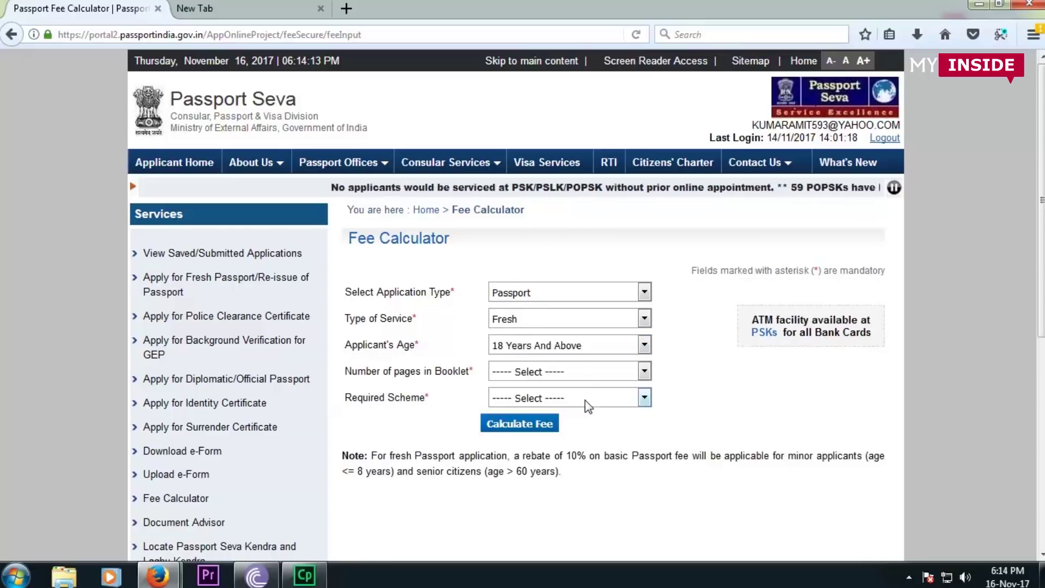
{"action": "left_click", "coordinate": [644, 373]}
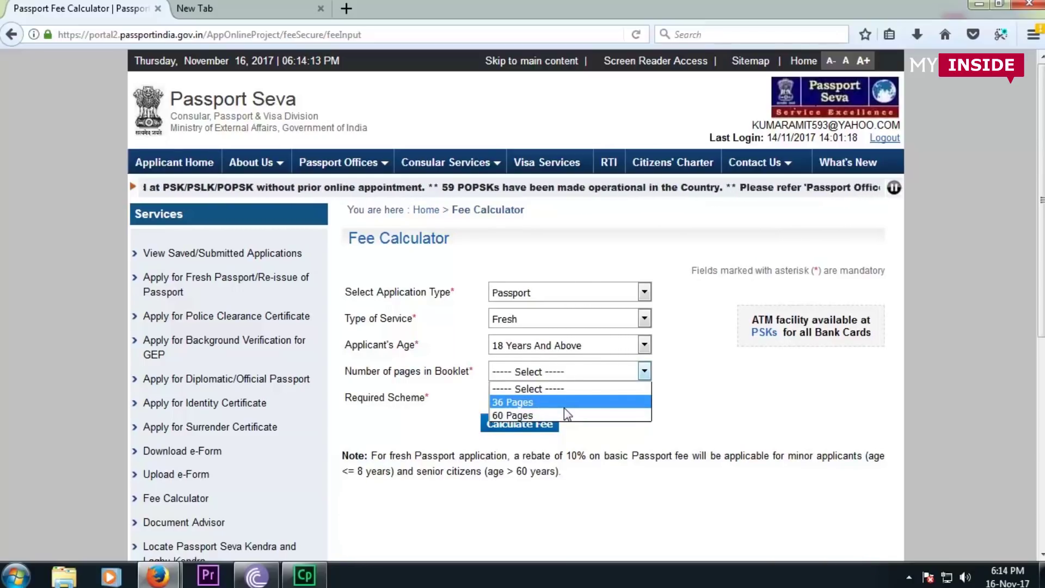
{"action": "left_click", "coordinate": [564, 407]}
{"action": "left_click", "coordinate": [628, 397]}
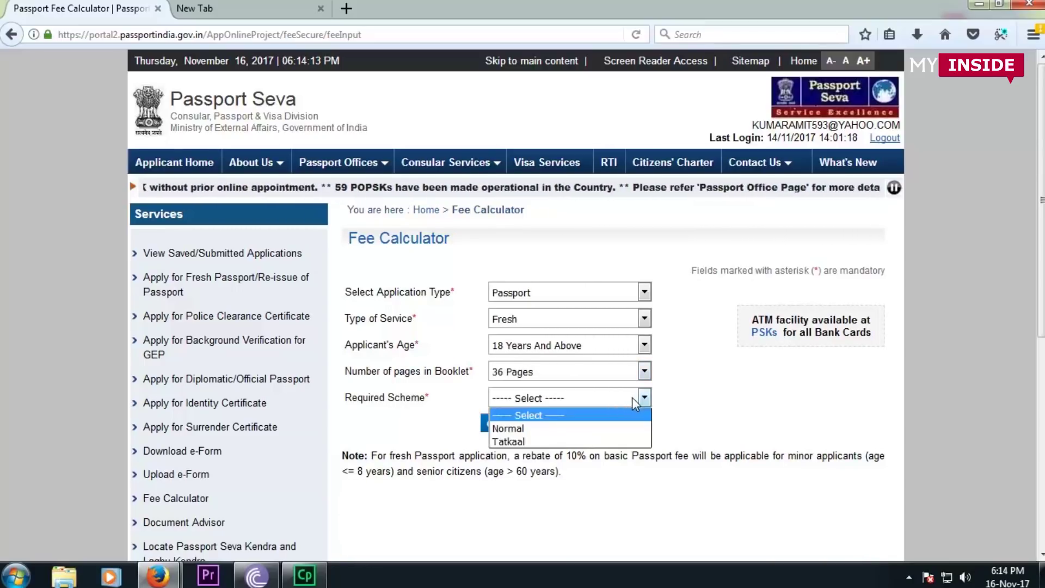
{"action": "left_click", "coordinate": [520, 427]}
{"action": "left_click", "coordinate": [525, 428]}
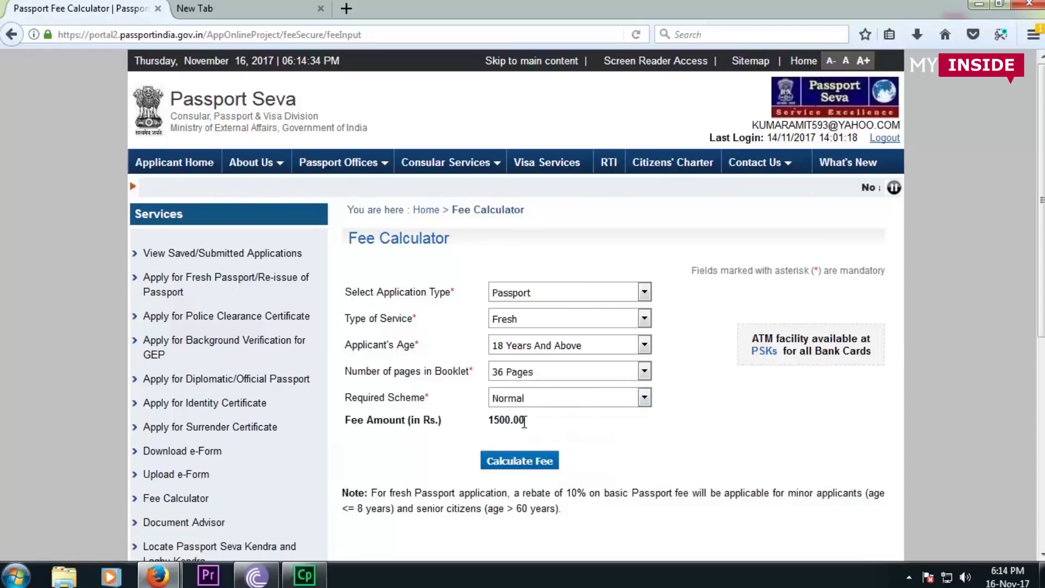
Recalculate with the 60 Pages booklet (Rs. 2000.00) and return to Applicant Home
{"action": "left_click", "coordinate": [646, 372]}
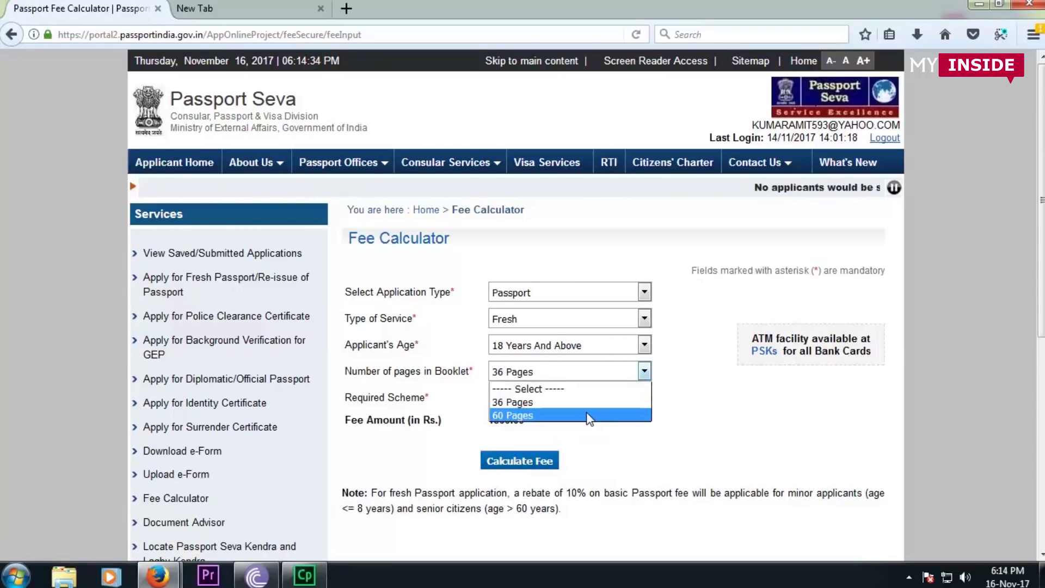
{"action": "left_click", "coordinate": [590, 415]}
{"action": "left_click", "coordinate": [537, 442]}
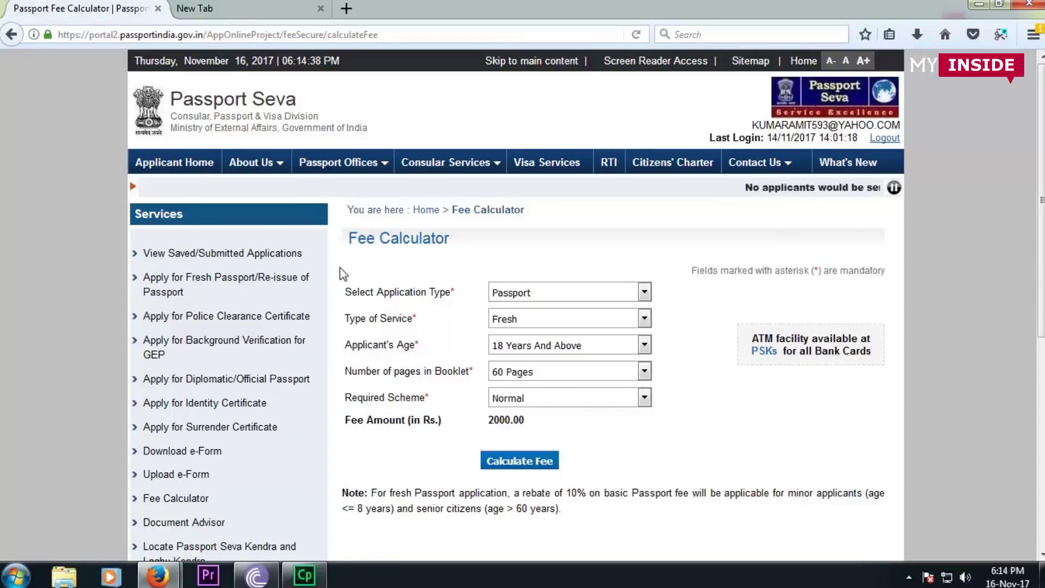
{"action": "left_click", "coordinate": [161, 164]}
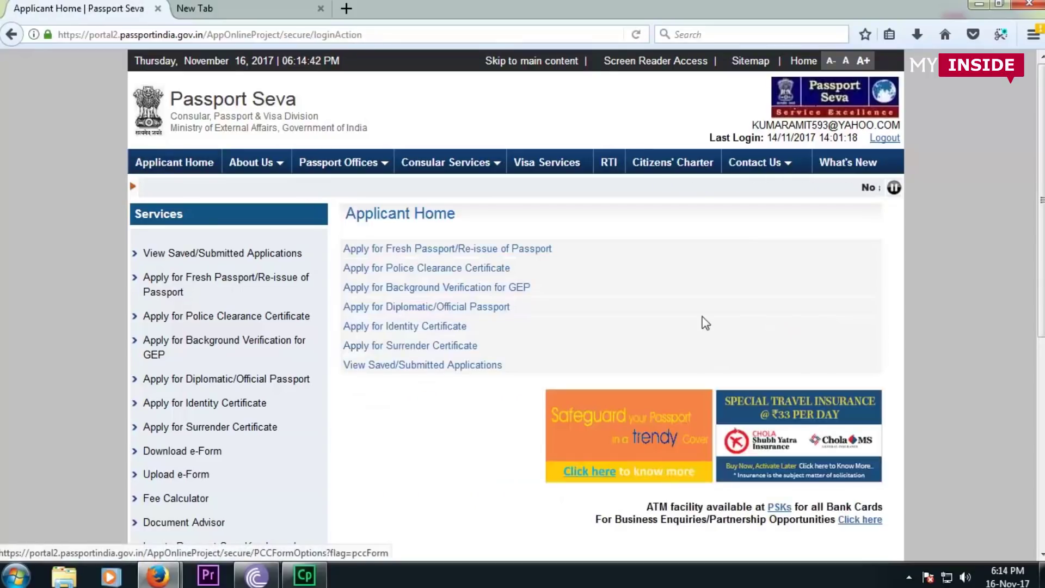
Open 'Apply for Fresh Passport/Re-issue of Passport' and choose to fill the application form online
{"action": "left_click", "coordinate": [508, 248]}
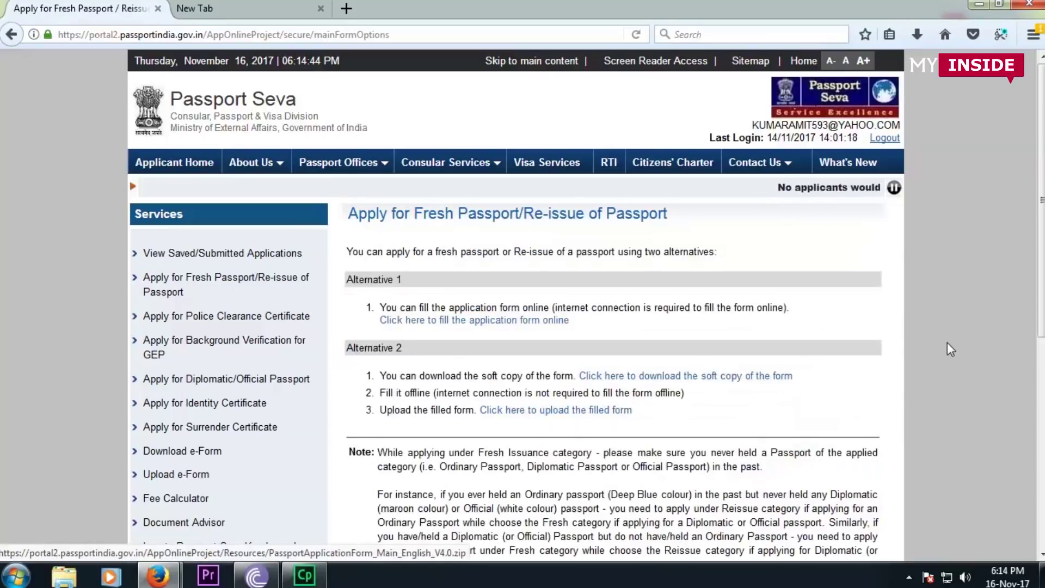
{"action": "scroll", "coordinate": [948, 342], "scroll_direction": "down", "scroll_amount": 4}
{"action": "scroll", "coordinate": [948, 342], "scroll_direction": "up", "scroll_amount": 4}
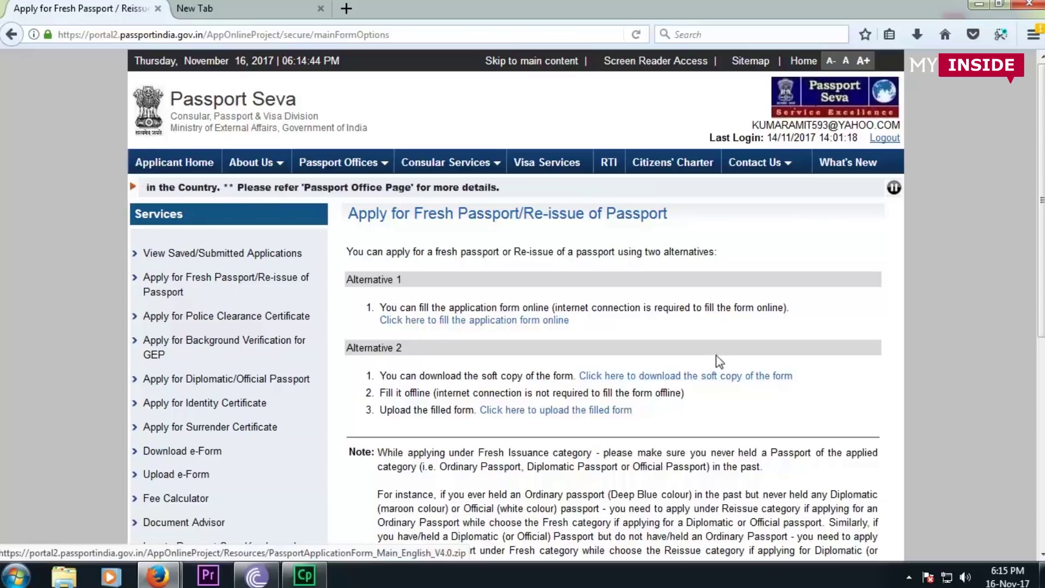
{"action": "left_click", "coordinate": [498, 321]}
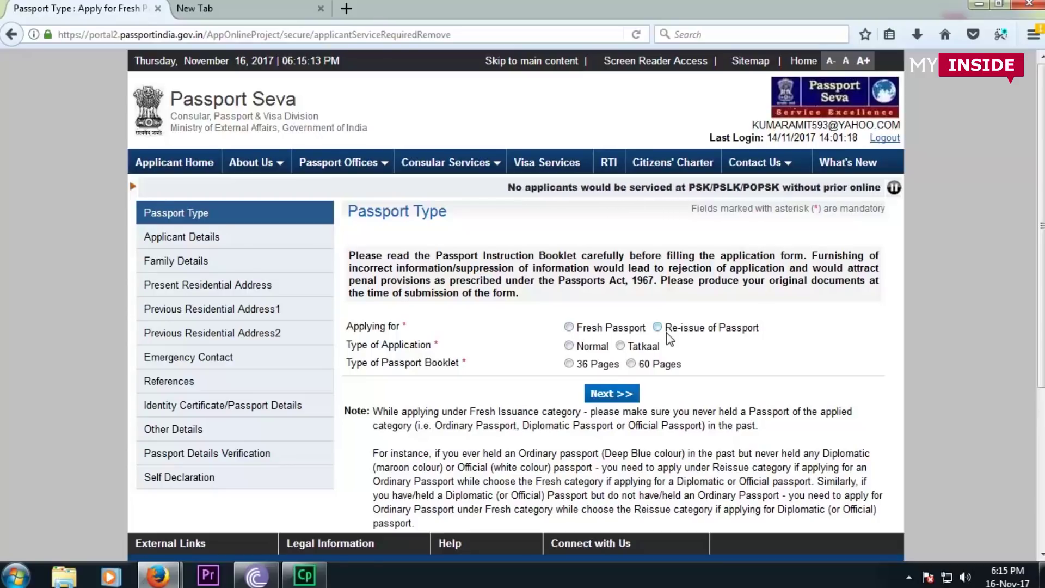
Select Fresh Passport, Normal and 36 Pages, then continue to Applicant Details
{"action": "left_click", "coordinate": [569, 327]}
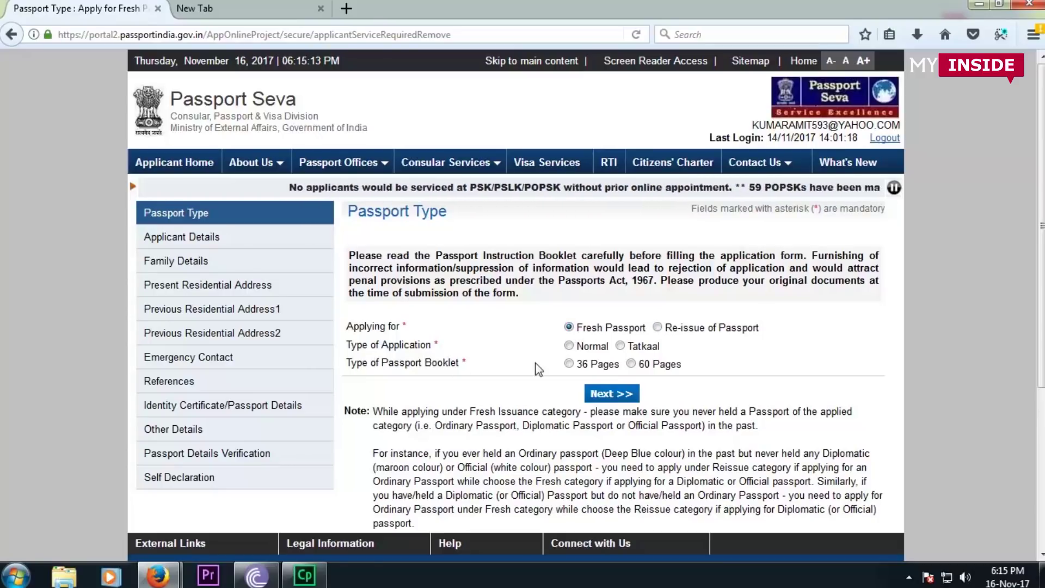
{"action": "left_click", "coordinate": [581, 348]}
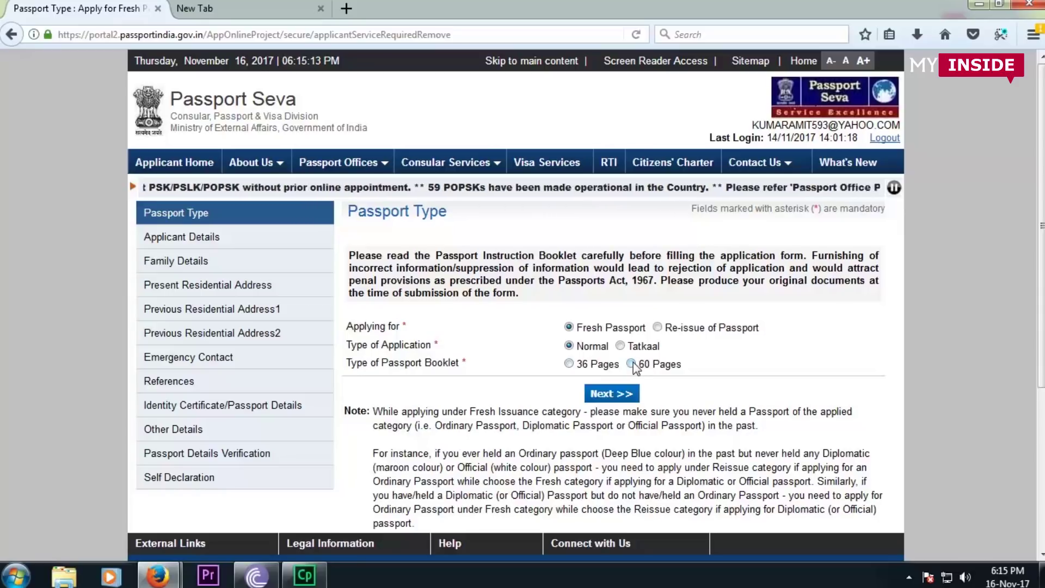
{"action": "left_click", "coordinate": [569, 364]}
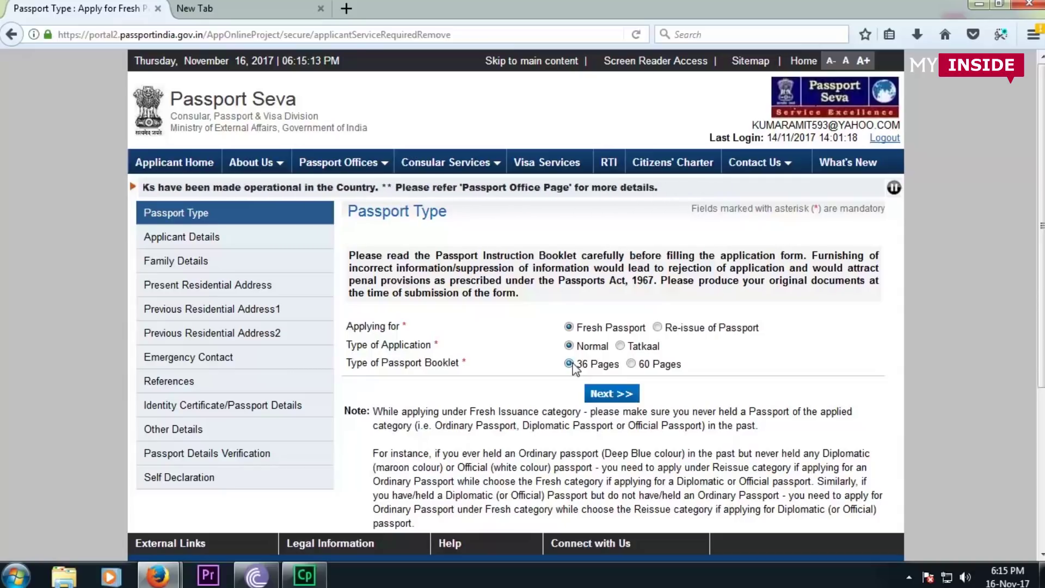
{"action": "left_click", "coordinate": [612, 393]}
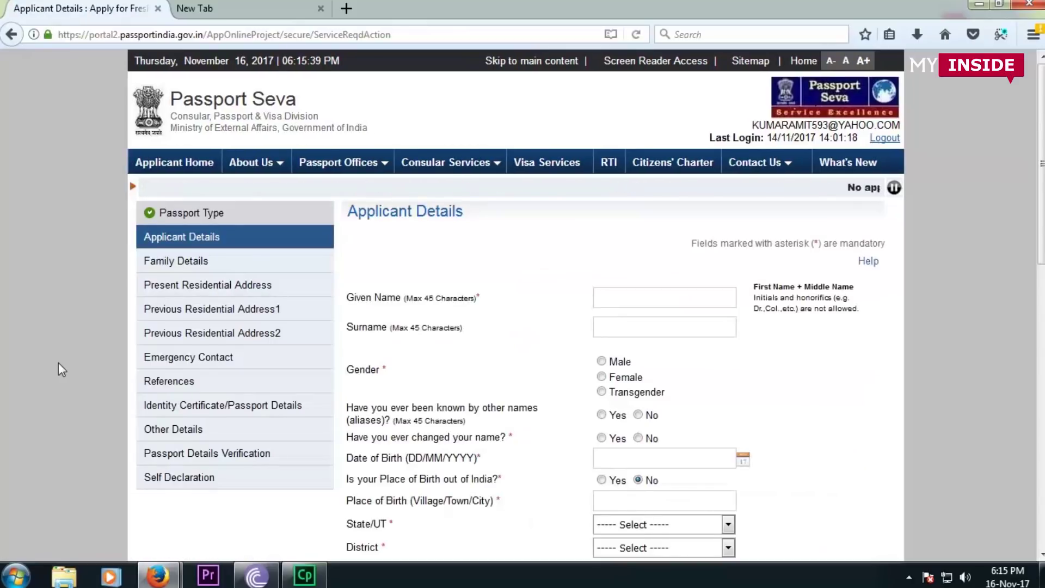
Finish the given name and enter the surname ROY, correcting a typo
{"action": "scroll", "coordinate": [57, 362], "scroll_direction": "down", "scroll_amount": 1}
{"action": "scroll", "coordinate": [58, 363], "scroll_direction": "up", "scroll_amount": 1}
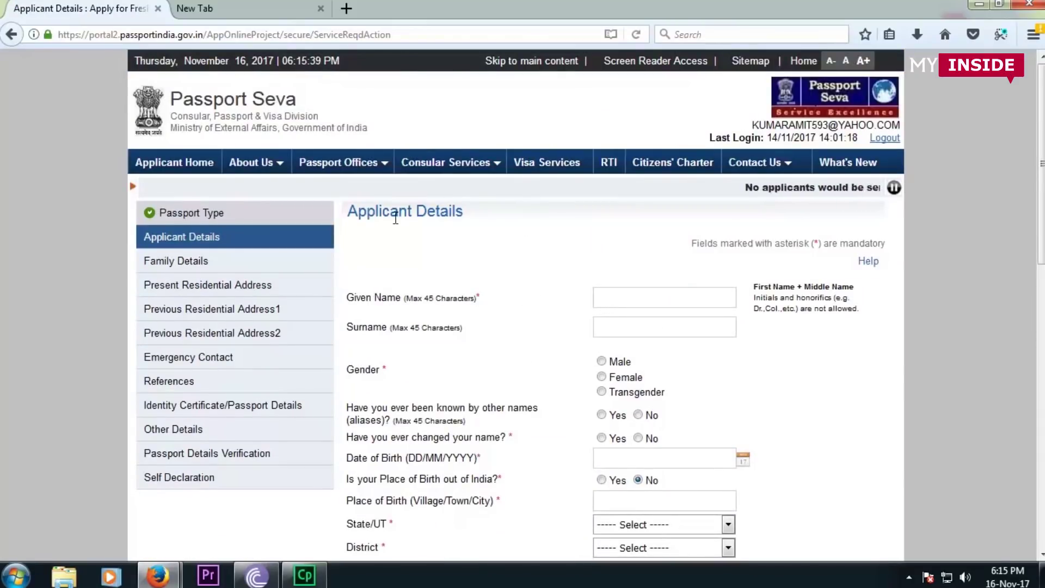
{"action": "scroll", "coordinate": [432, 261], "scroll_direction": "down", "scroll_amount": 2}
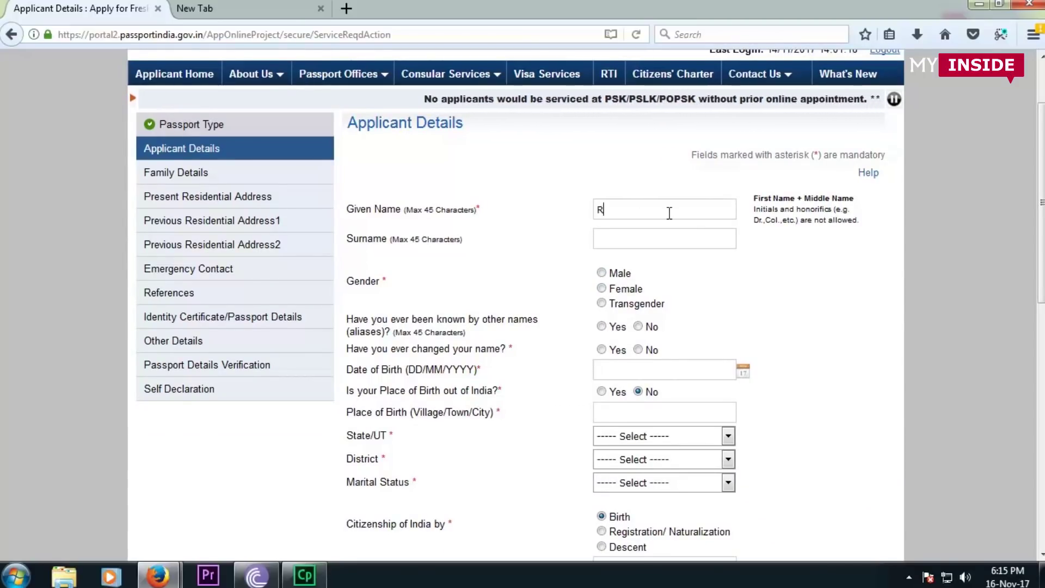
{"action": "type", "text": "l"}
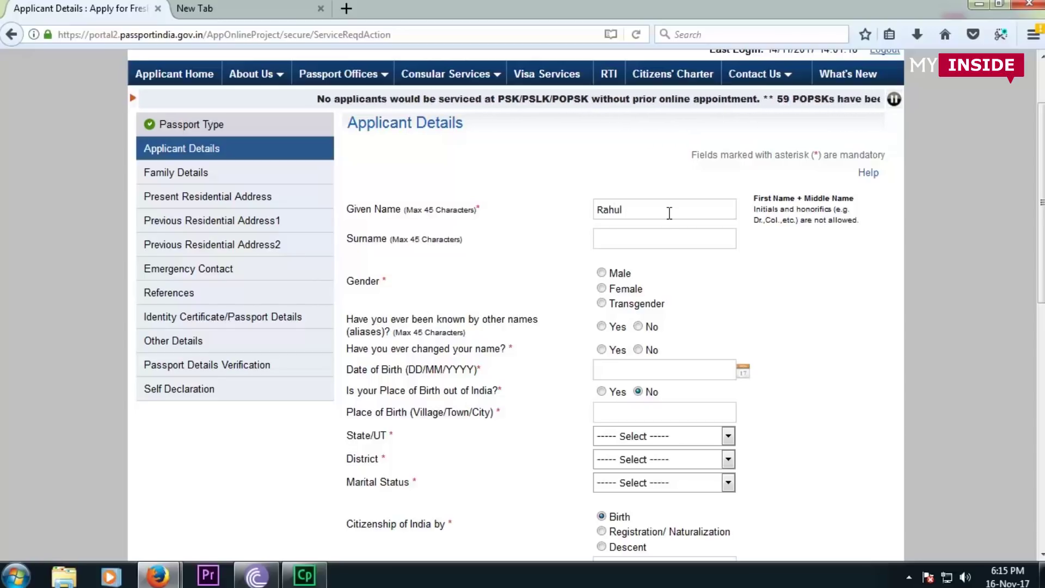
{"action": "left_click", "coordinate": [667, 237]}
{"action": "type", "text": "Rol"}
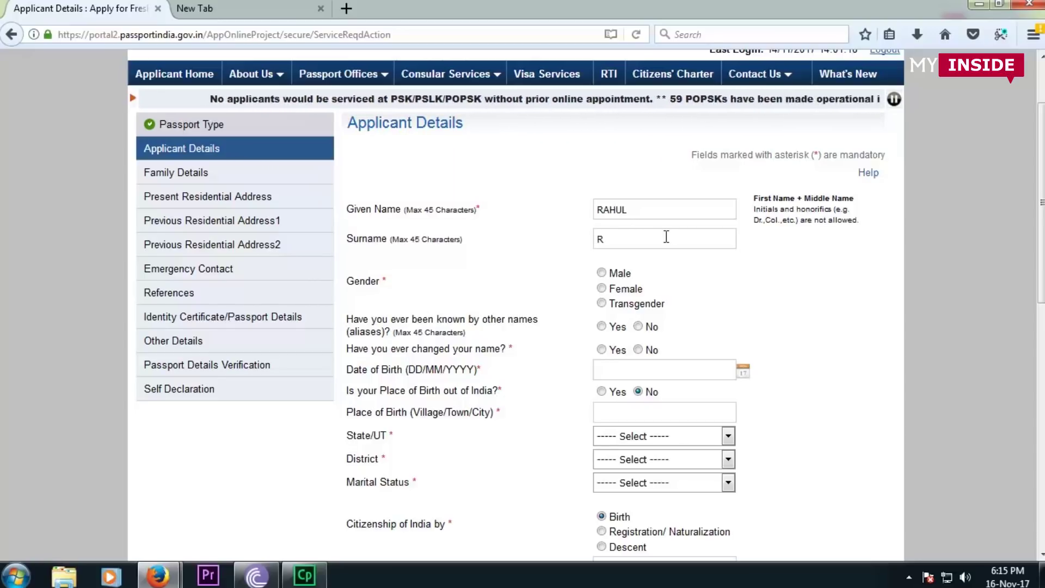
{"action": "left_click", "coordinate": [796, 281]}
{"action": "left_click", "coordinate": [658, 238]}
{"action": "key", "text": "BackSpace"}
{"action": "key", "text": "BackSpace"}
{"action": "type", "text": "oy"}
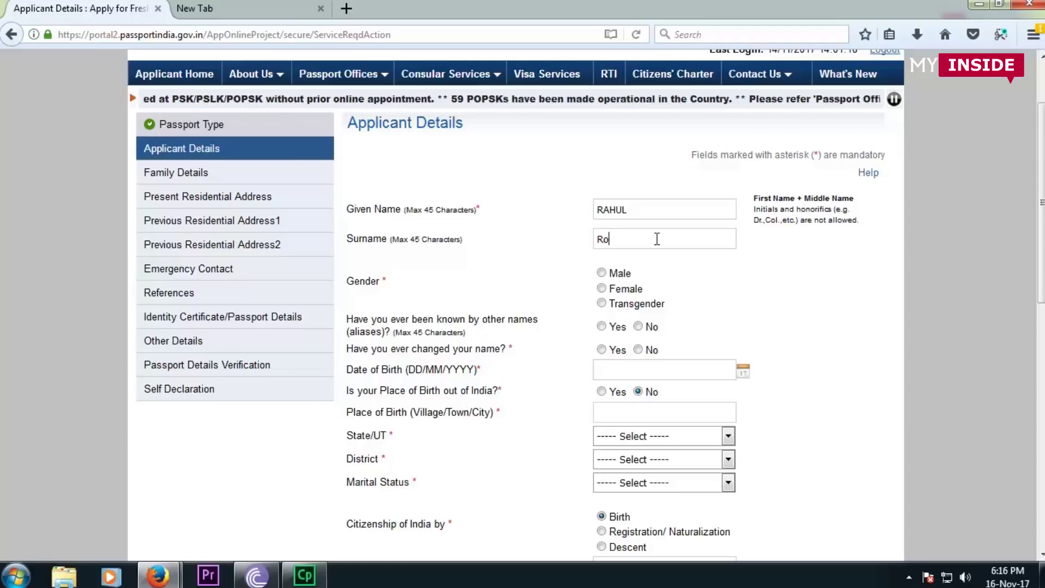
{"action": "left_click", "coordinate": [785, 277]}
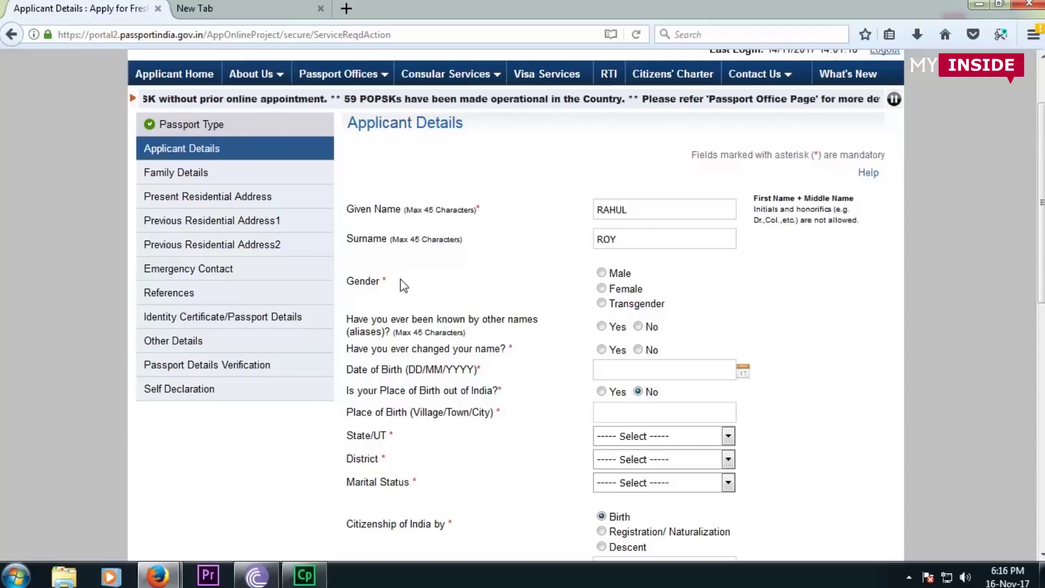
Set gender to Male, answer No to other names, and Yes to name change
{"action": "left_click", "coordinate": [601, 272]}
{"action": "scroll", "coordinate": [791, 274], "scroll_direction": "down", "scroll_amount": 3}
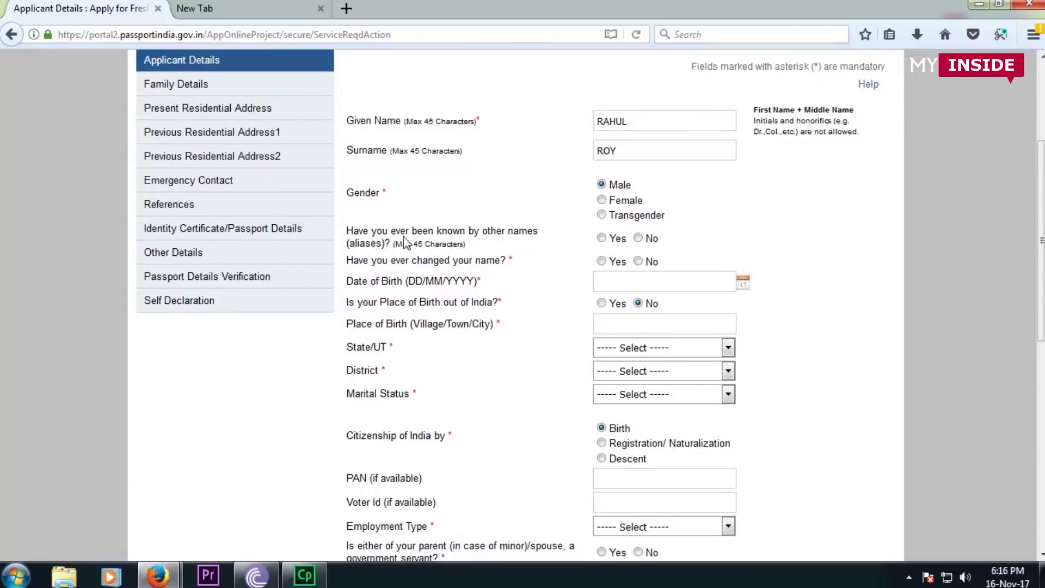
{"action": "left_click", "coordinate": [639, 238]}
{"action": "left_click", "coordinate": [602, 261]}
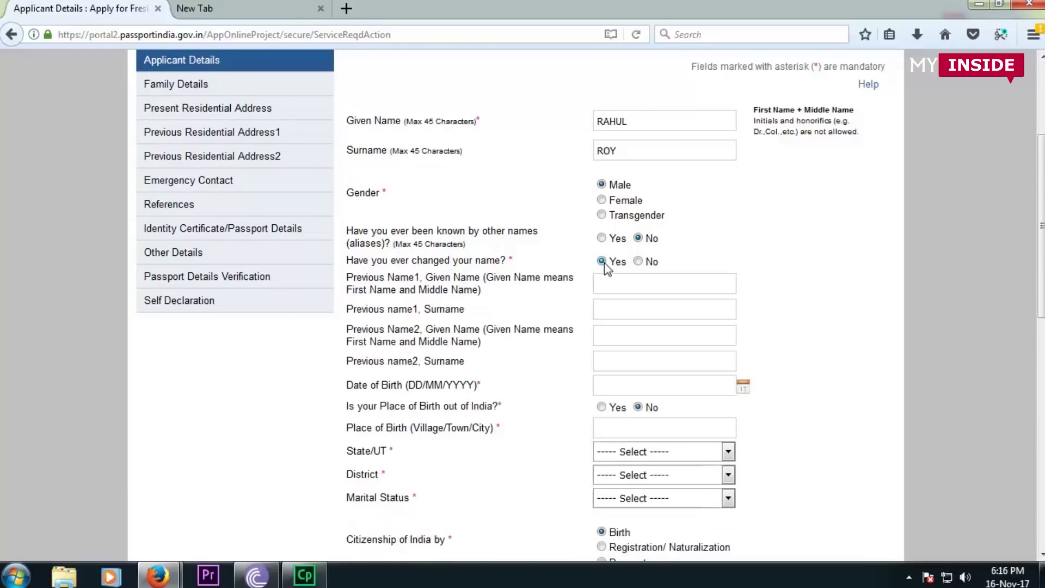
{"action": "left_click", "coordinate": [639, 262]}
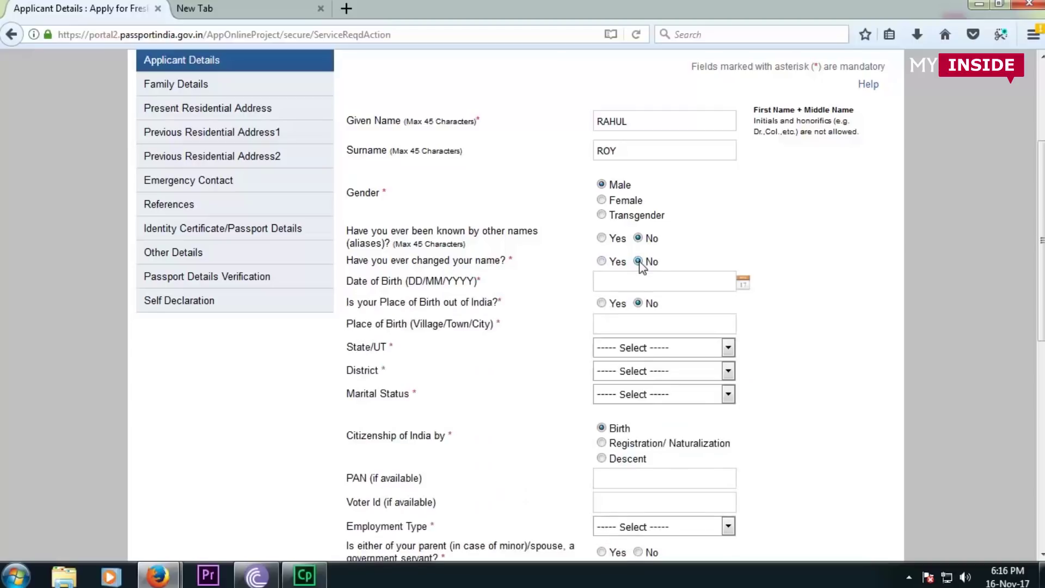
{"action": "left_click", "coordinate": [744, 284]}
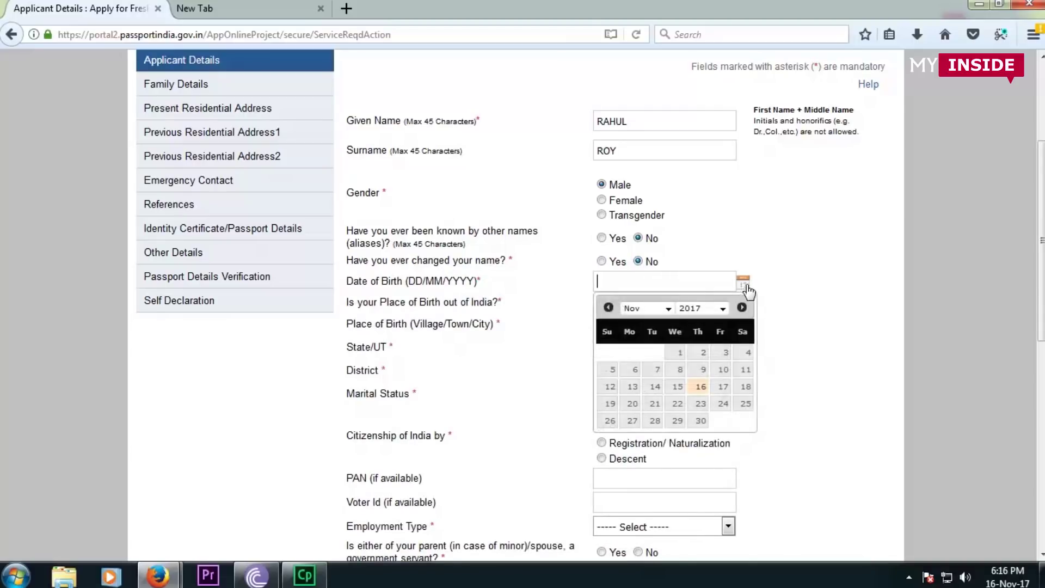
{"action": "left_click", "coordinate": [723, 308]}
{"action": "scroll", "coordinate": [708, 423], "scroll_direction": "up", "scroll_amount": 13}
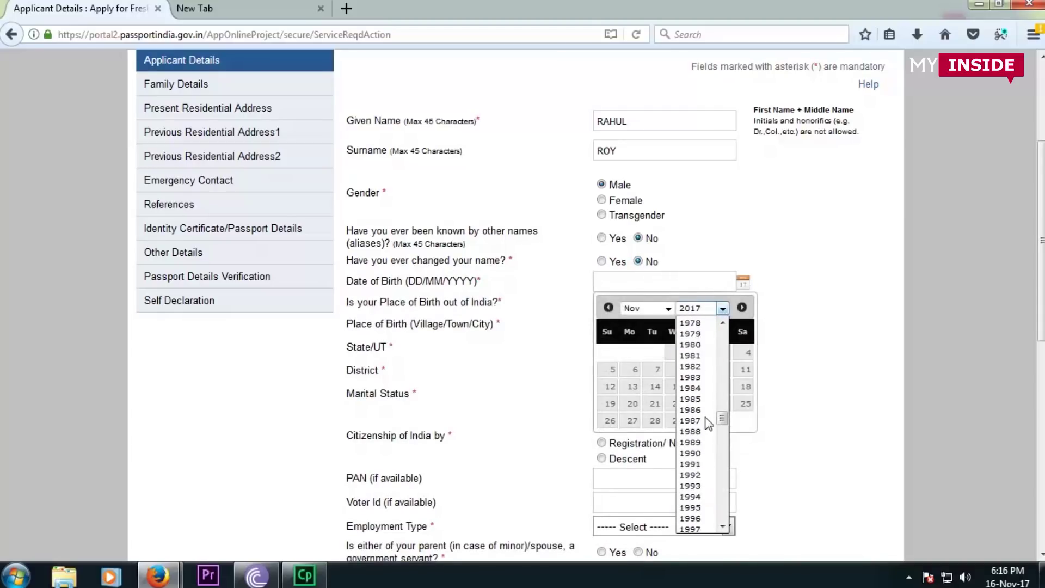
{"action": "scroll", "coordinate": [701, 433], "scroll_direction": "down", "scroll_amount": 1}
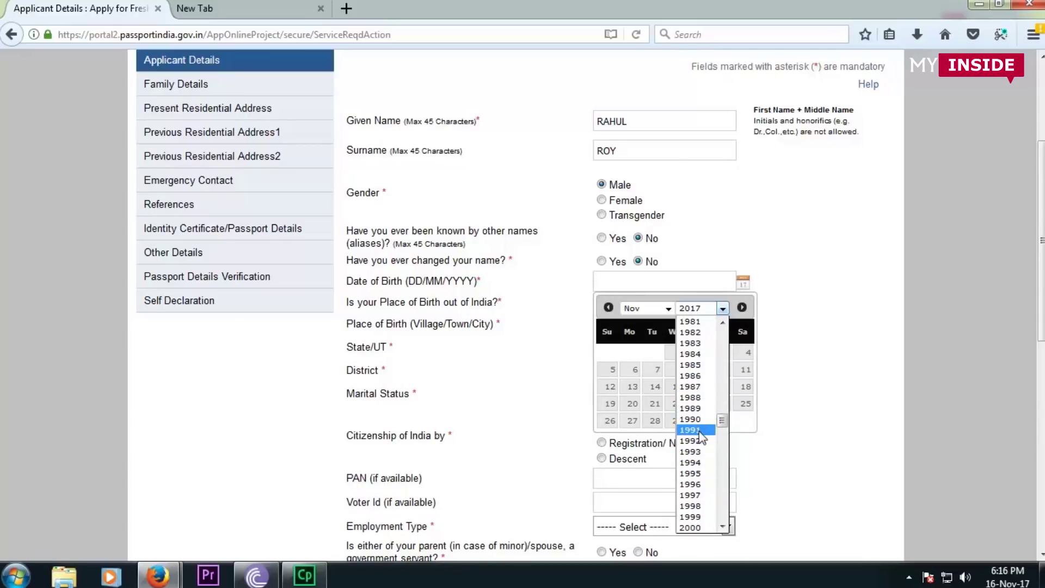
{"action": "left_click", "coordinate": [700, 440]}
{"action": "left_click", "coordinate": [699, 355]}
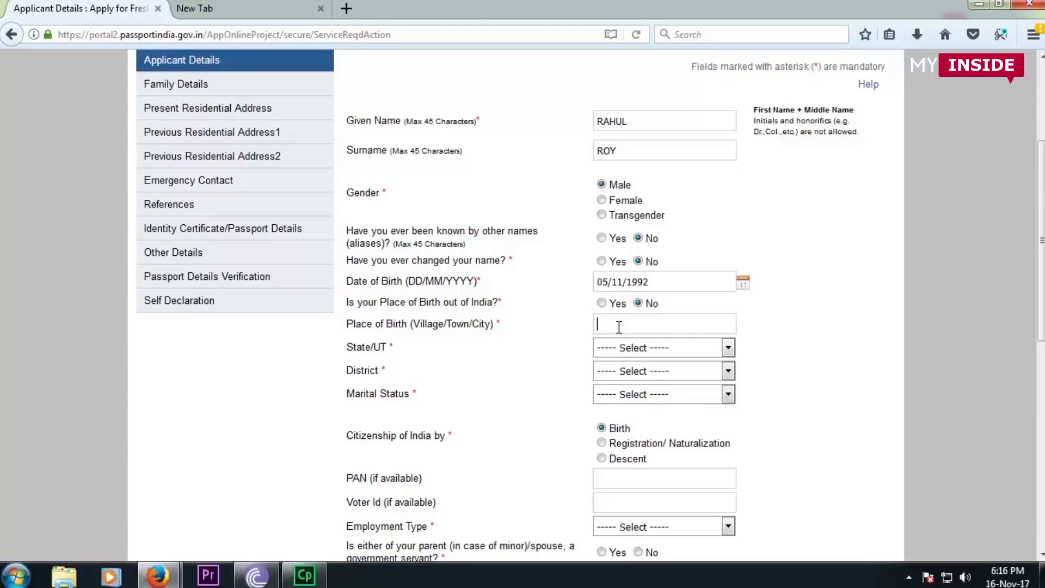
Set place of birth KOLKATA, state West Bengal and district Diamond Harbour
{"action": "type", "text": "Kolkata"}
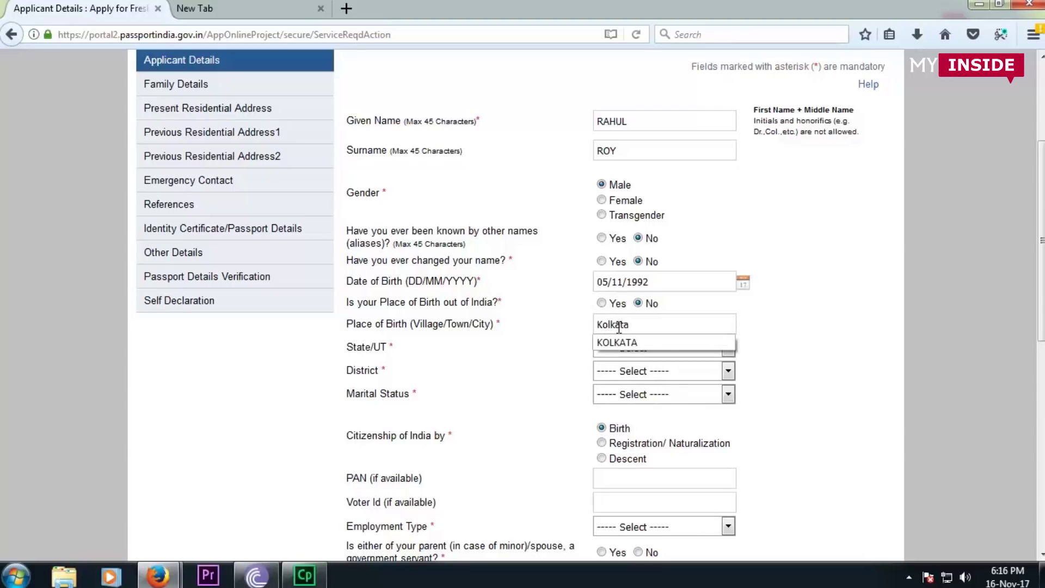
{"action": "left_click", "coordinate": [625, 343]}
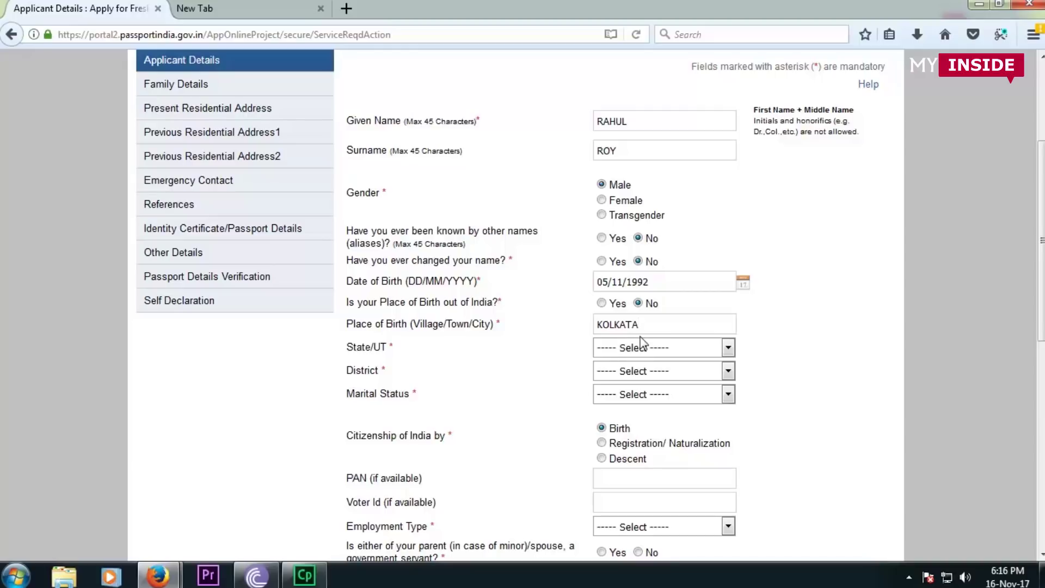
{"action": "left_click", "coordinate": [653, 348]}
{"action": "scroll", "coordinate": [668, 296], "scroll_direction": "down", "scroll_amount": 6}
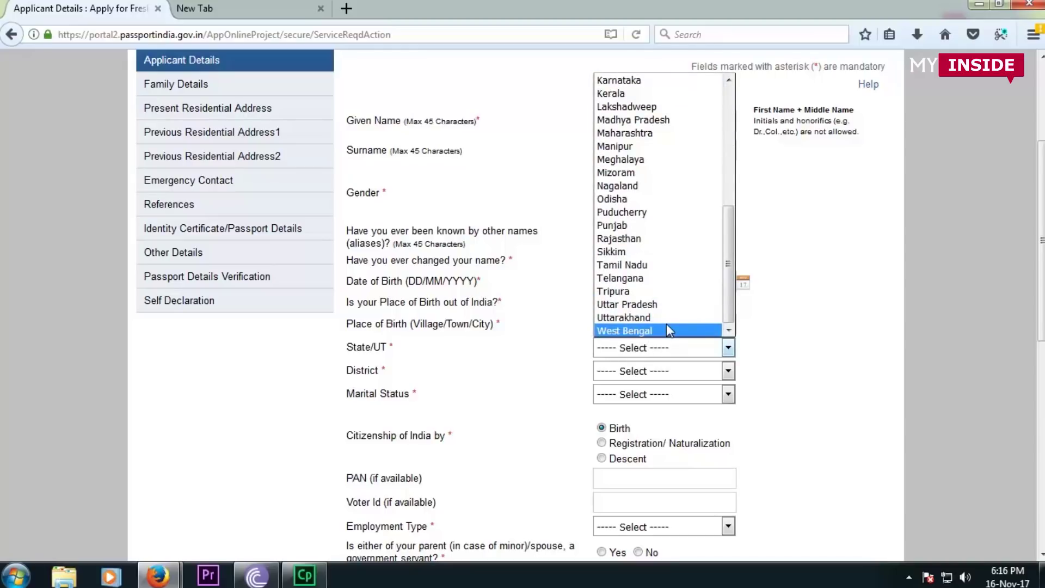
{"action": "left_click", "coordinate": [668, 330]}
{"action": "left_click", "coordinate": [669, 369]}
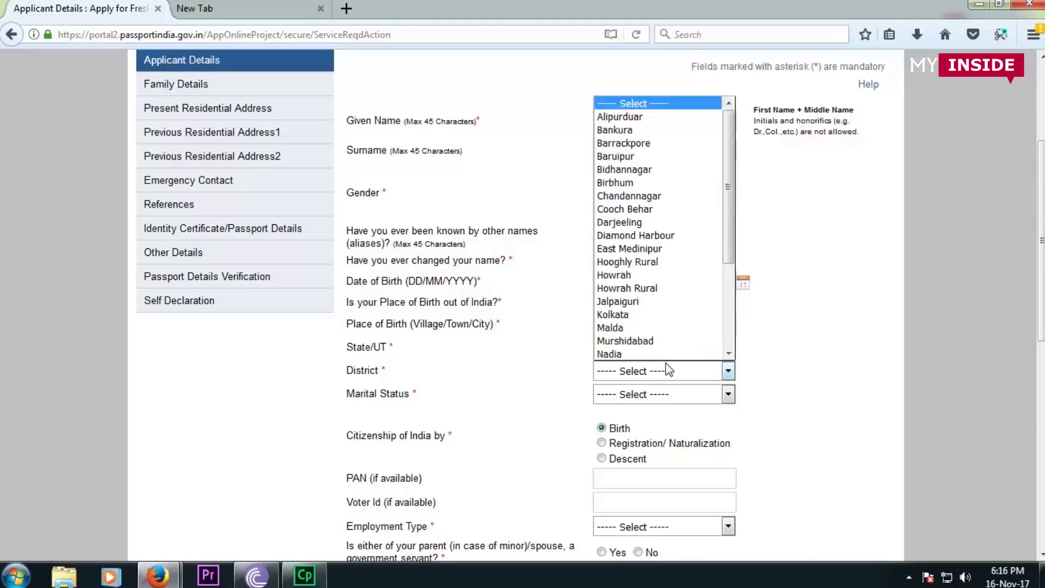
{"action": "scroll", "coordinate": [671, 205], "scroll_direction": "down", "scroll_amount": 2}
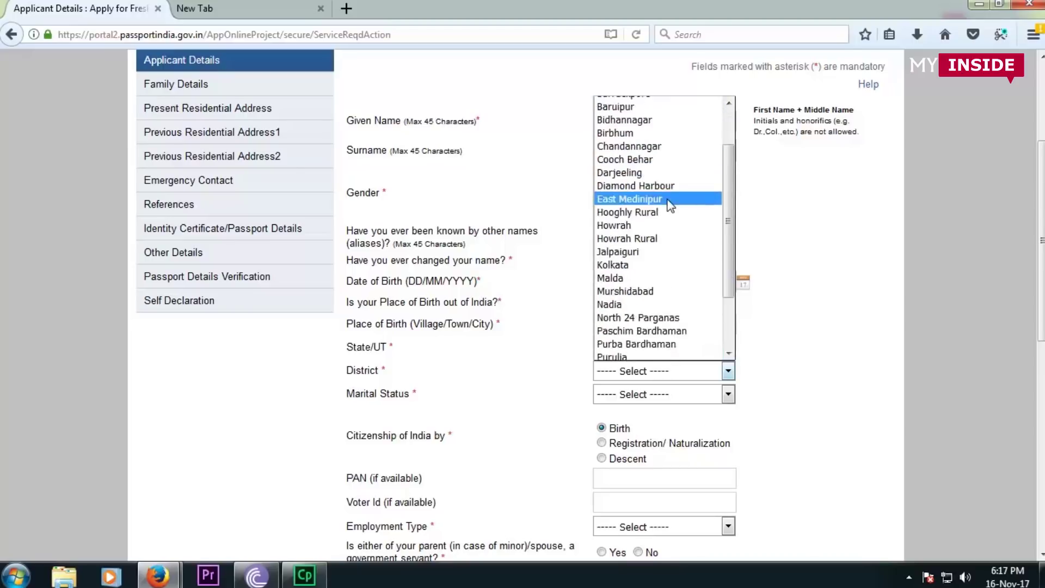
{"action": "scroll", "coordinate": [671, 204], "scroll_direction": "down", "scroll_amount": 1}
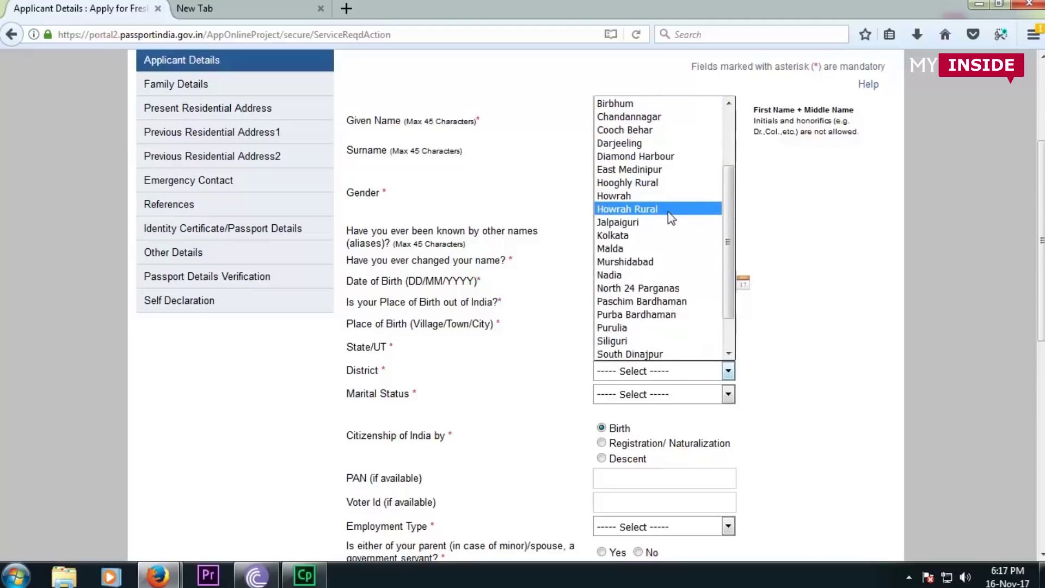
{"action": "left_click", "coordinate": [665, 157]}
{"action": "left_click", "coordinate": [729, 394]}
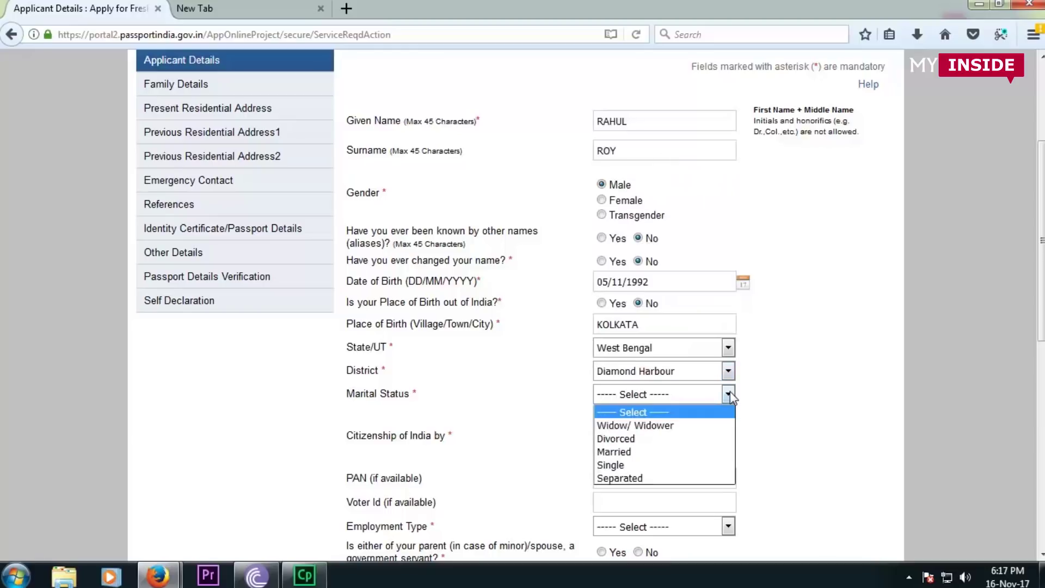
Choose Single as the marital status
{"action": "left_click", "coordinate": [672, 471]}
{"action": "scroll", "coordinate": [817, 397], "scroll_direction": "down", "scroll_amount": 3}
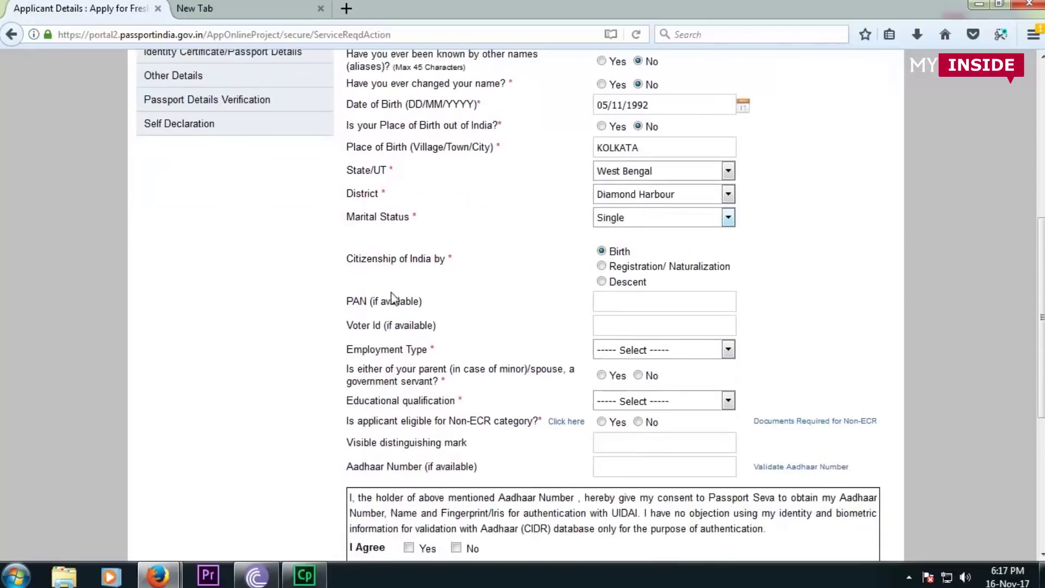
{"action": "left_click", "coordinate": [703, 229]}
{"action": "left_click", "coordinate": [820, 240]}
Enter the applicant's PAN number in the PAN field
{"action": "left_click", "coordinate": [616, 306]}
{"action": "left_click", "coordinate": [621, 325]}
{"action": "left_click", "coordinate": [621, 300]}
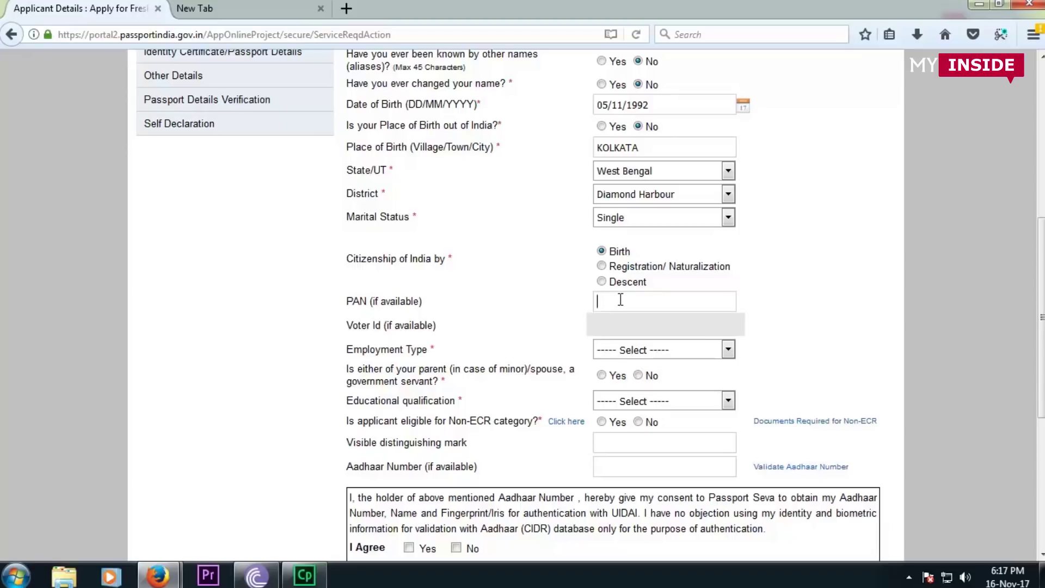
{"action": "left_click", "coordinate": [804, 338]}
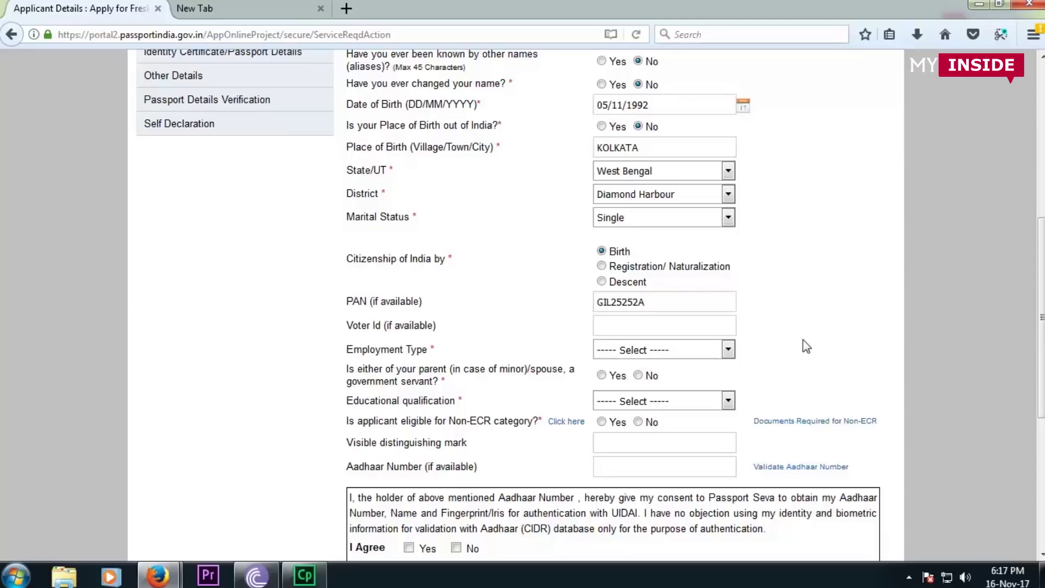
Choose Employment Type Student, answer No to government-servant parent, qualification Graduate And Above
{"action": "scroll", "coordinate": [781, 331], "scroll_direction": "down", "scroll_amount": 3}
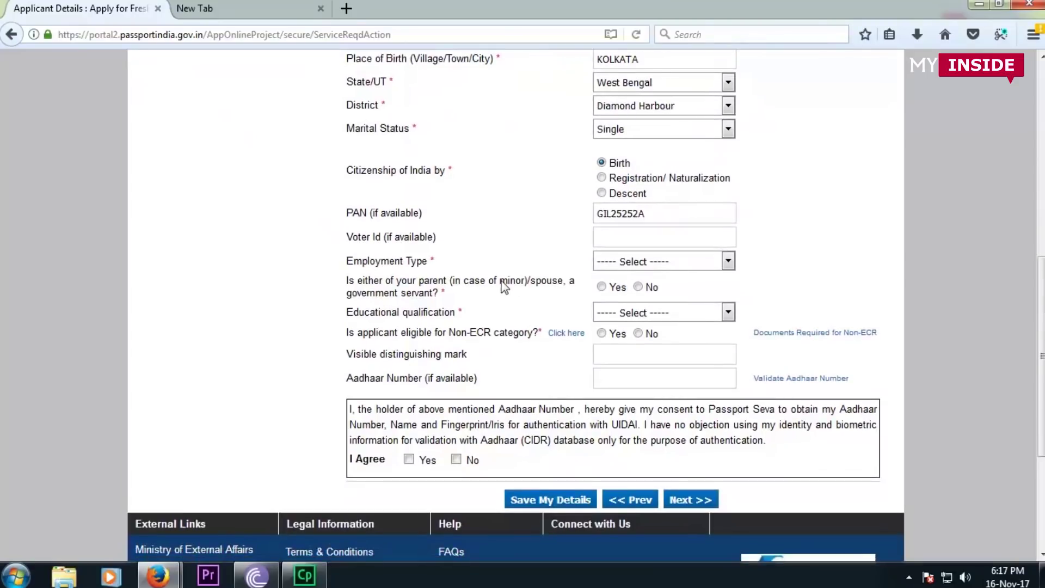
{"action": "left_click", "coordinate": [646, 260]}
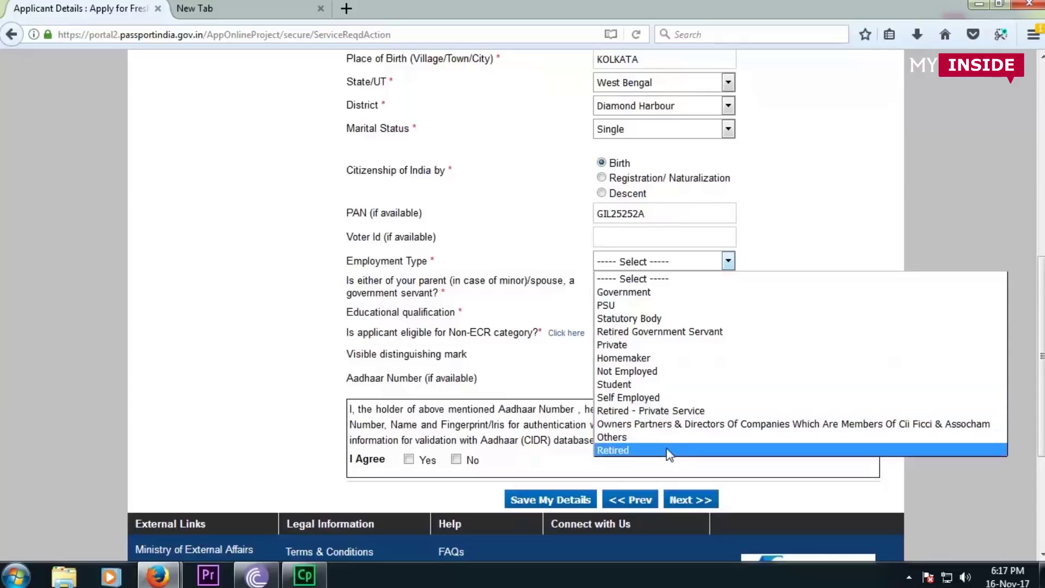
{"action": "left_click", "coordinate": [660, 386]}
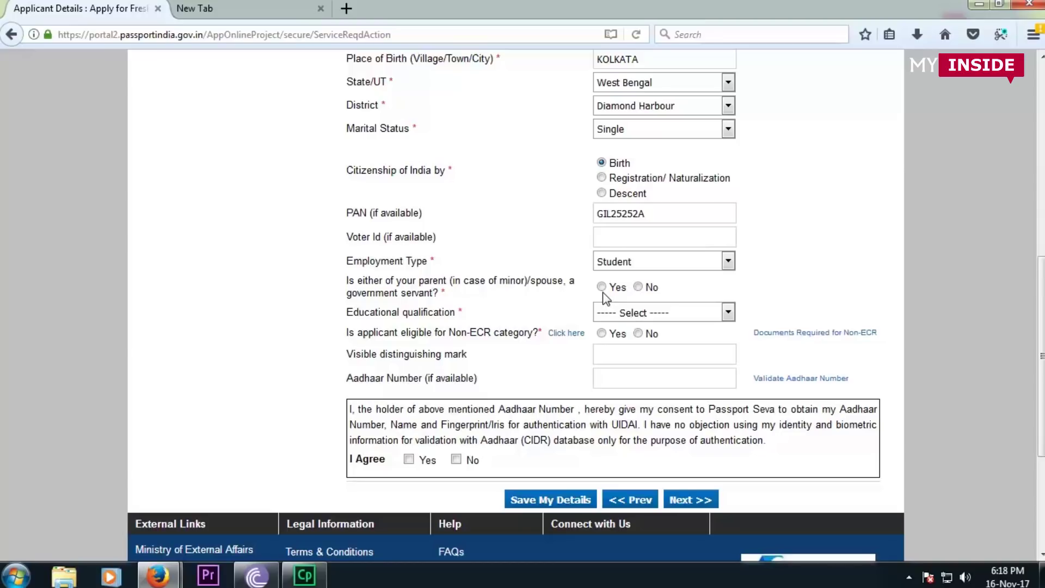
{"action": "left_click", "coordinate": [638, 287]}
{"action": "left_click", "coordinate": [606, 315]}
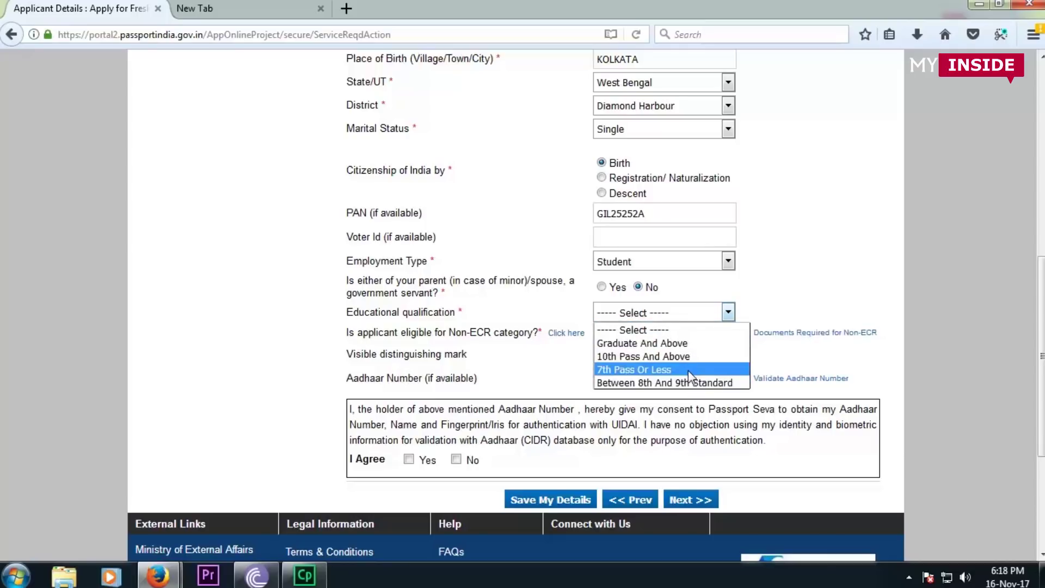
{"action": "left_click", "coordinate": [677, 345]}
{"action": "scroll", "coordinate": [406, 252], "scroll_direction": "down", "scroll_amount": 3}
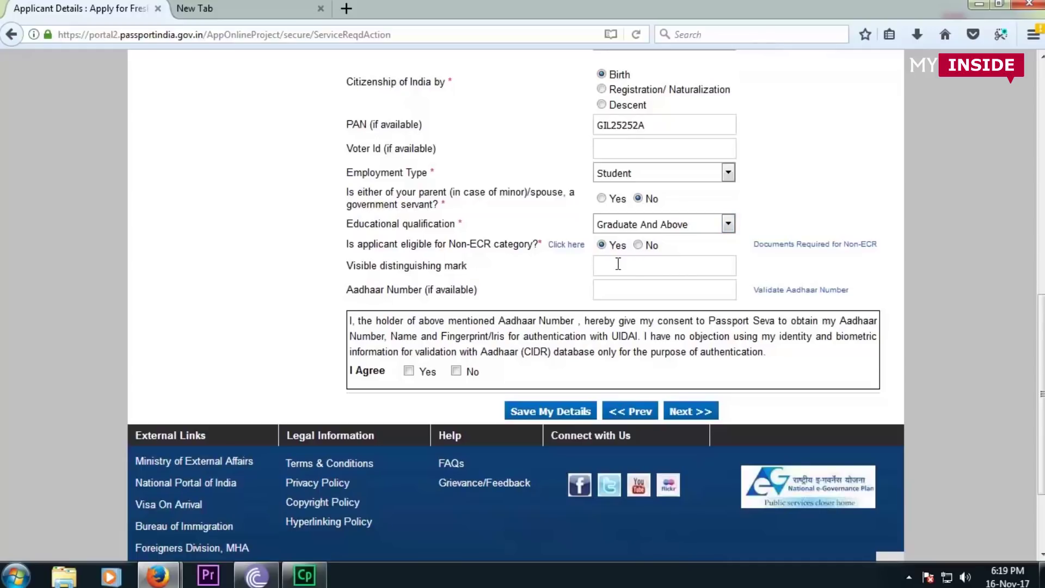
Enter the applicant's Aadhaar number after dismissing the missing-Aadhaar warnings
{"action": "left_click", "coordinate": [627, 294]}
{"action": "left_click", "coordinate": [703, 413]}
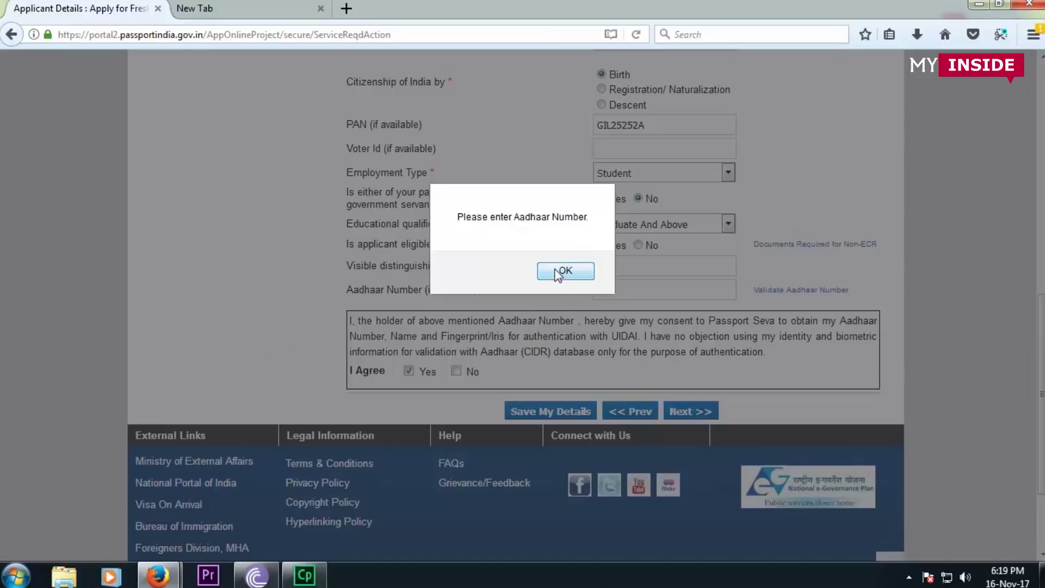
{"action": "left_click", "coordinate": [558, 272]}
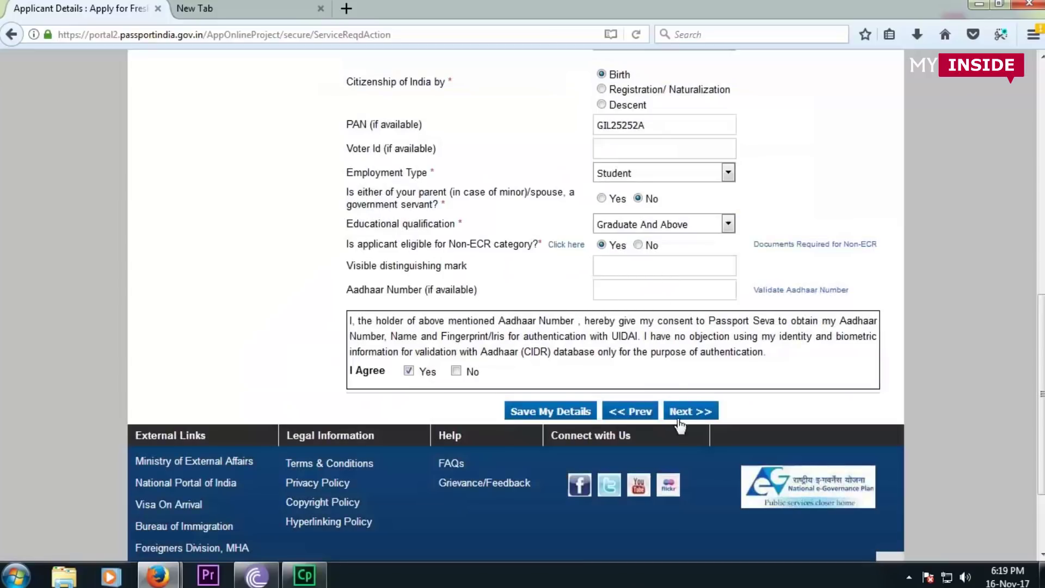
{"action": "left_click", "coordinate": [681, 412]}
{"action": "left_click", "coordinate": [606, 271]}
{"action": "type", "text": "1add"}
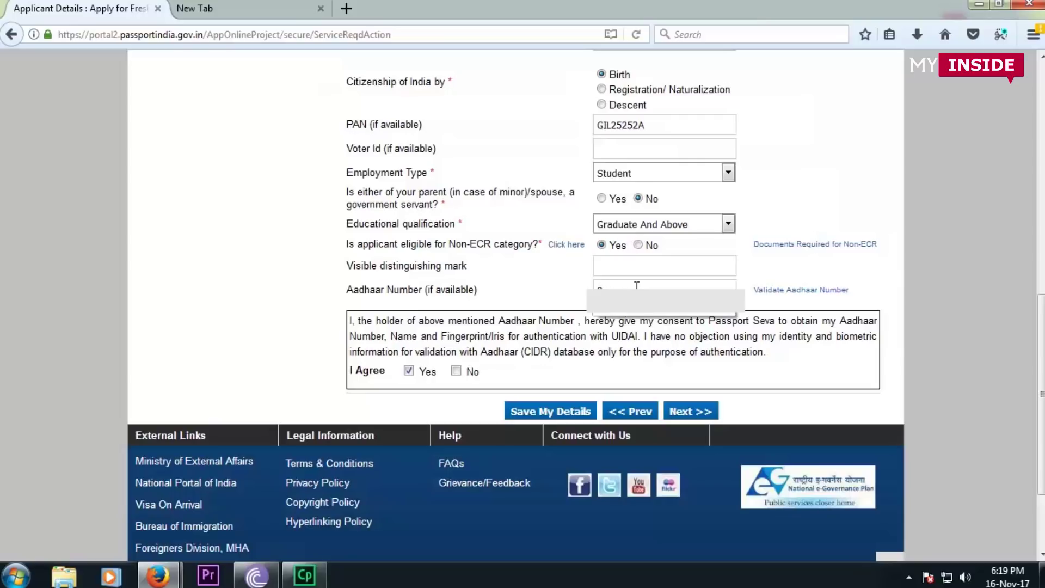
{"action": "left_click", "coordinate": [647, 318]}
Delete the rejected PAN, agree to the Aadhaar consent, and continue to Family Details
{"action": "left_click", "coordinate": [689, 410]}
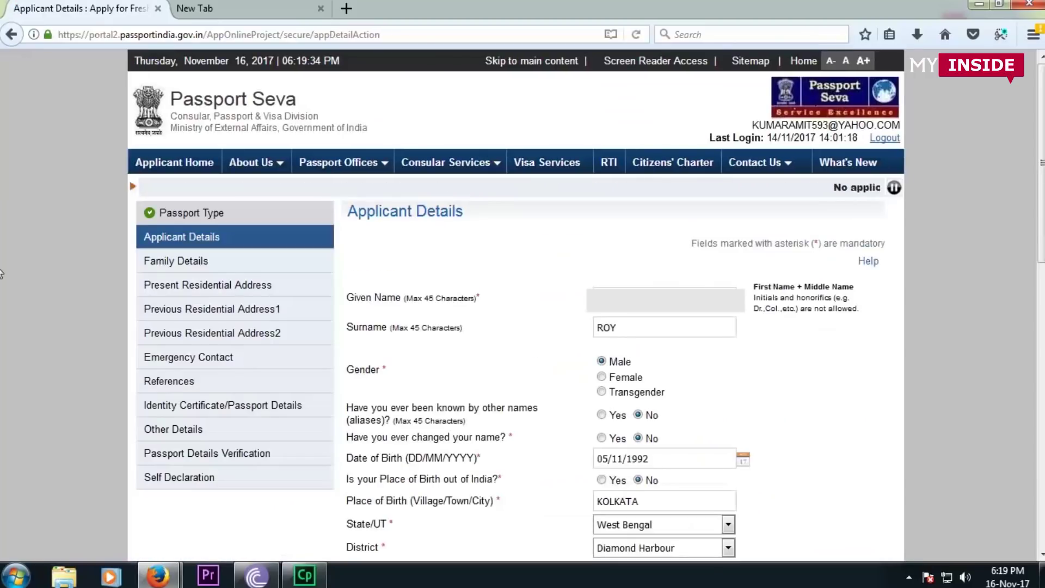
{"action": "scroll", "coordinate": [2, 277], "scroll_direction": "down", "scroll_amount": 3}
{"action": "scroll", "coordinate": [2, 278], "scroll_direction": "down", "scroll_amount": 5}
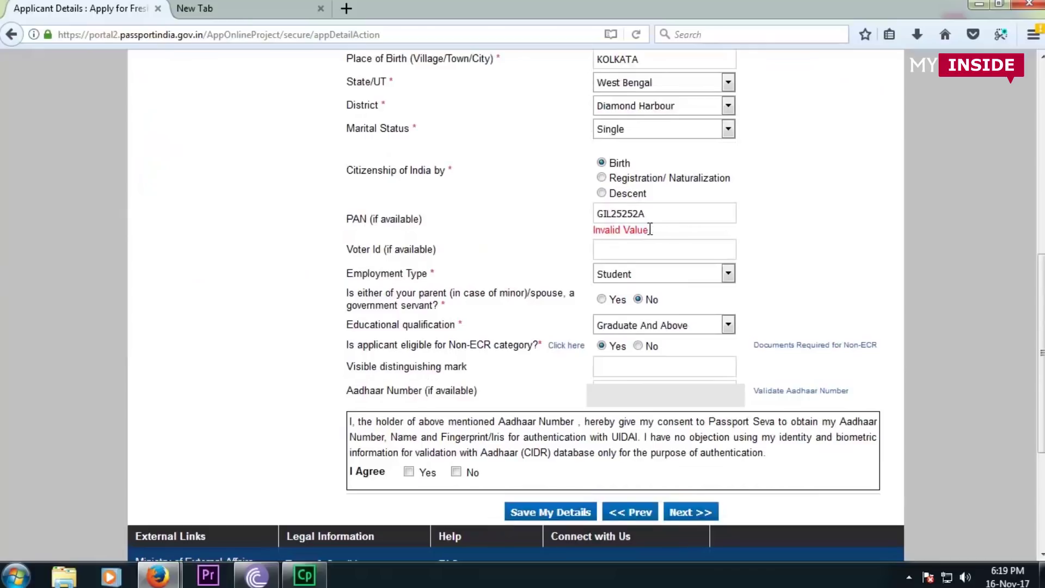
{"action": "left_click_drag", "start_coordinate": [664, 213], "coordinate": [559, 207]}
{"action": "key", "text": "BackSpace"}
{"action": "left_click", "coordinate": [409, 471]}
{"action": "left_click", "coordinate": [688, 510]}
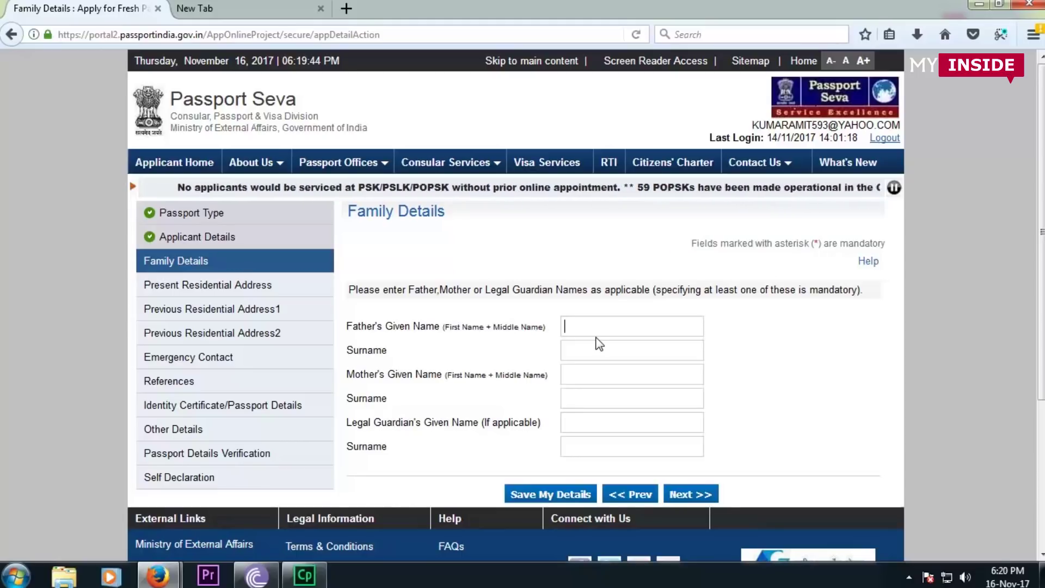
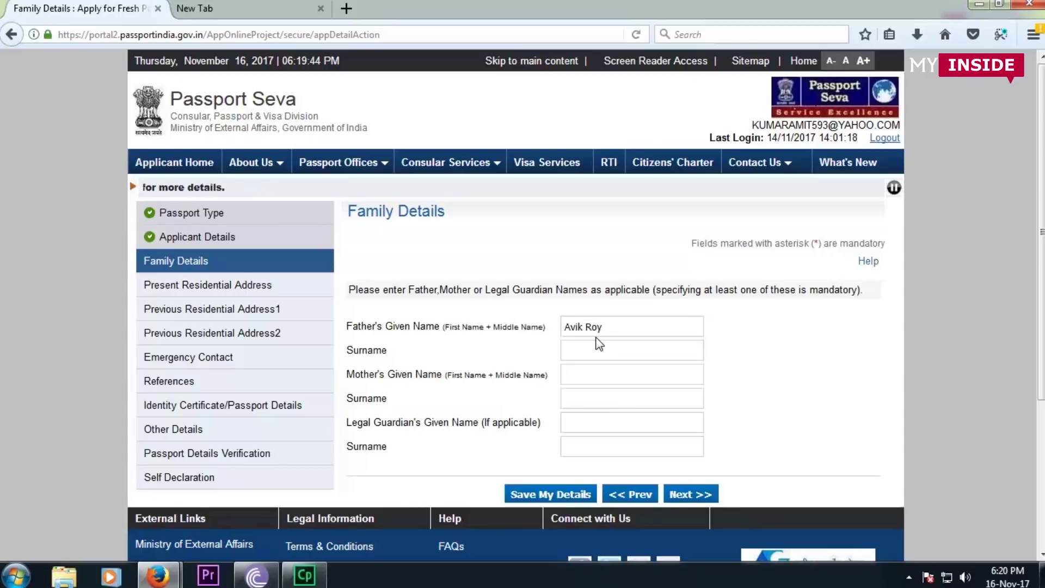
Enter the father's given name and surname
{"action": "left_click", "coordinate": [610, 350]}
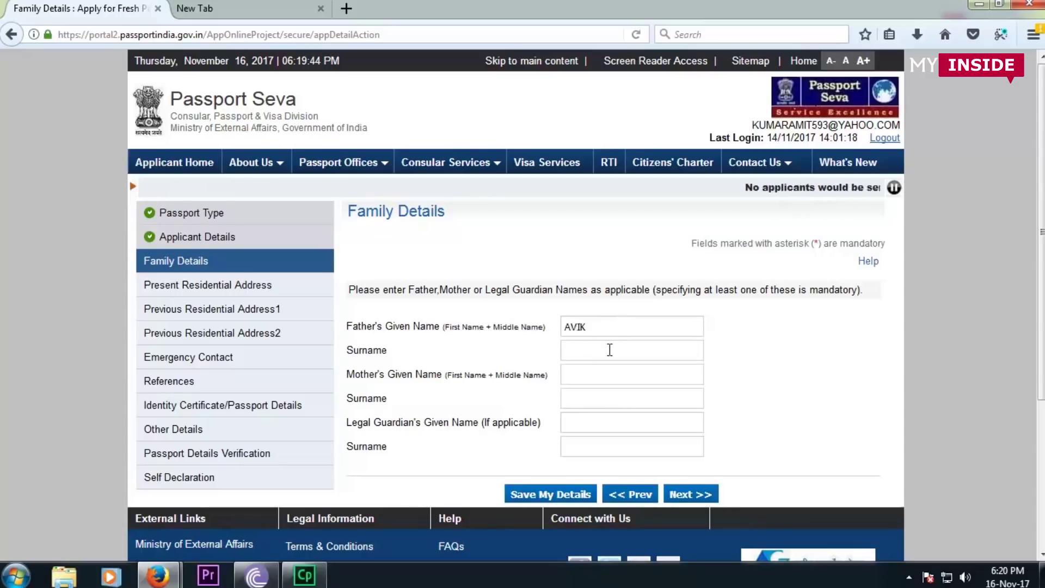
{"action": "type", "text": "Roy"}
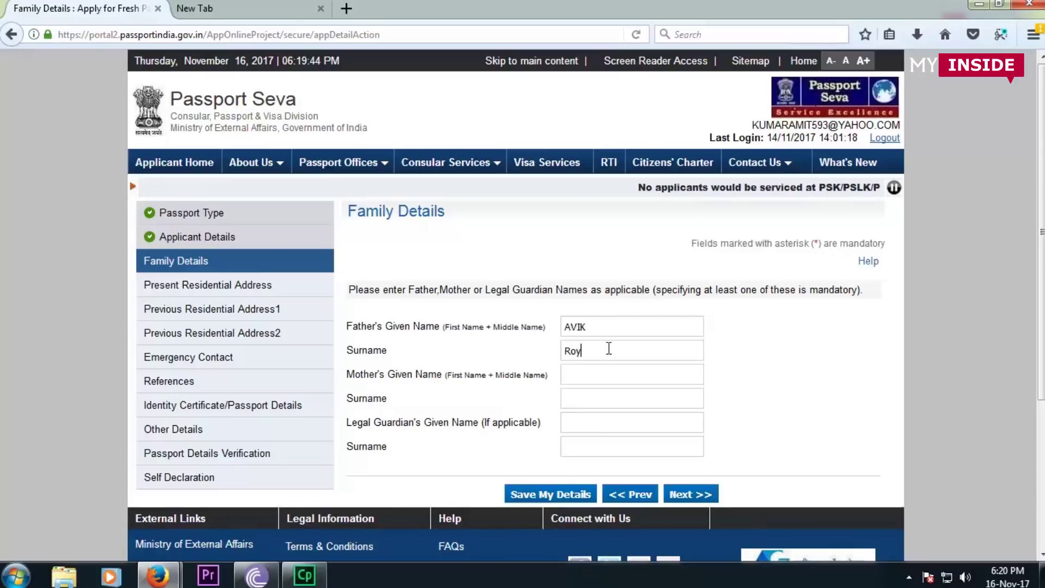
Enter the mother's given name and surname, then continue to the residential address page
{"action": "left_click", "coordinate": [607, 369]}
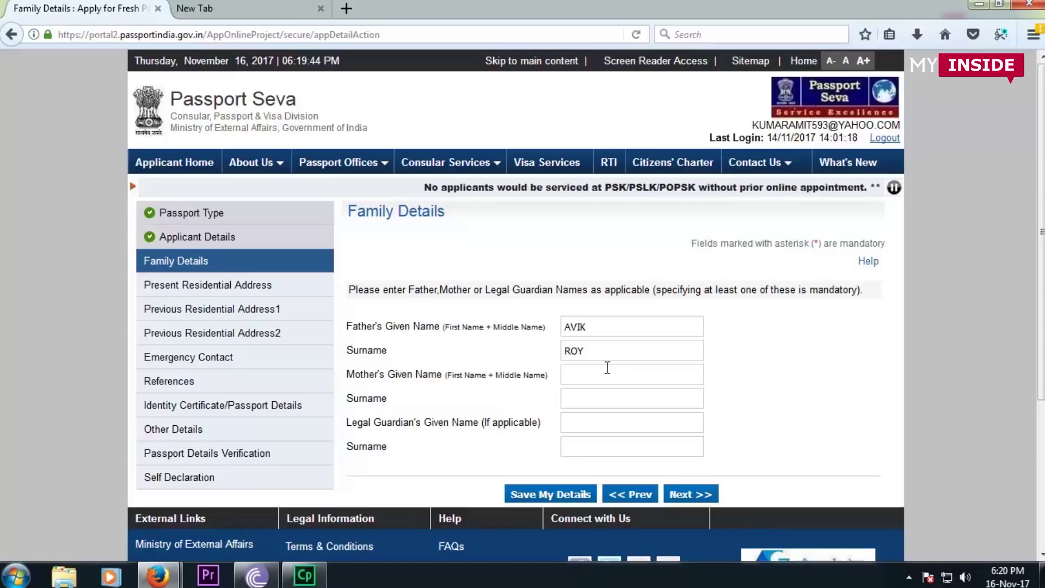
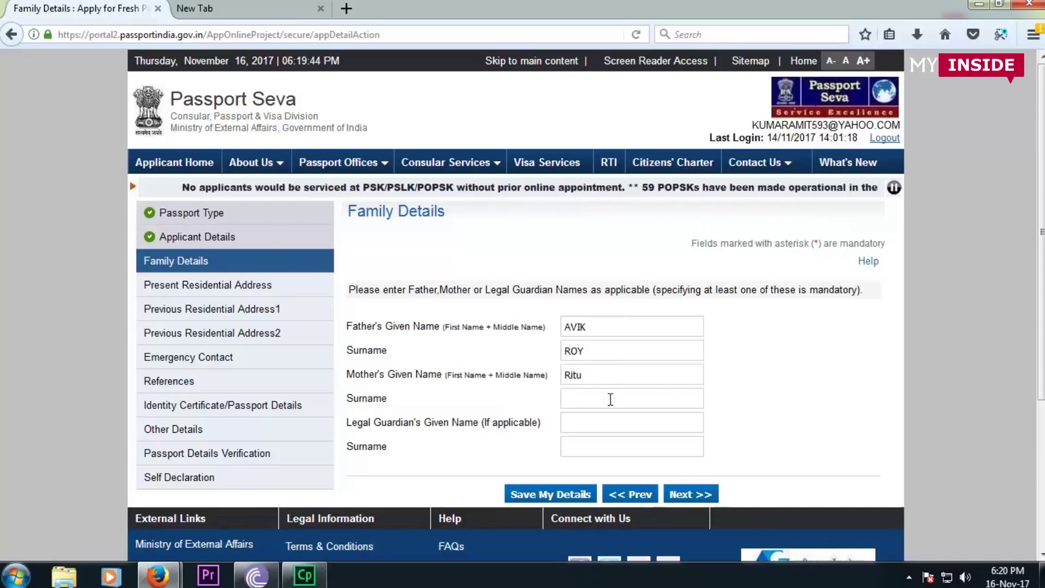
{"action": "left_click", "coordinate": [611, 400]}
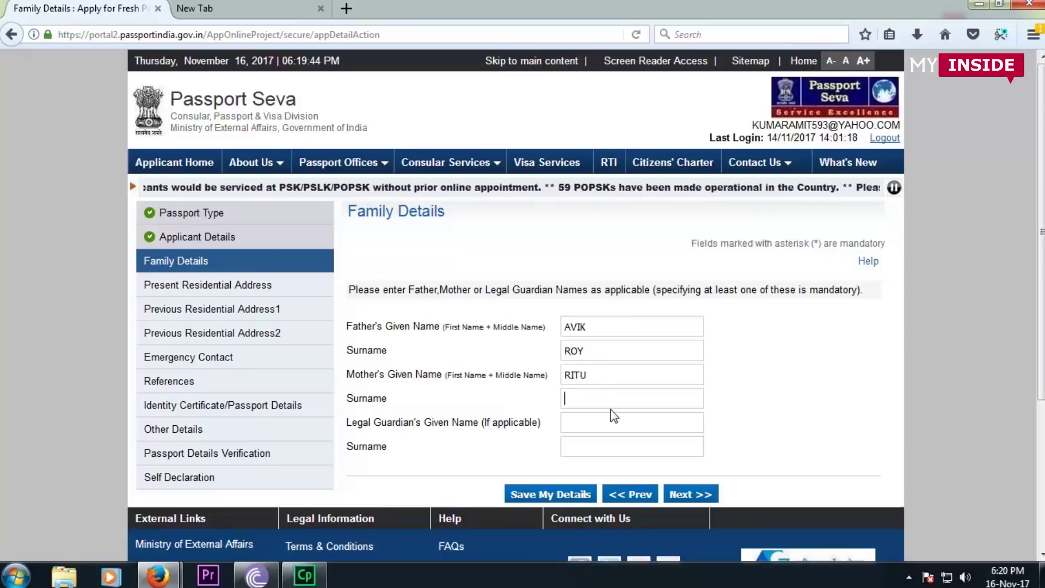
{"action": "type", "text": "Roy"}
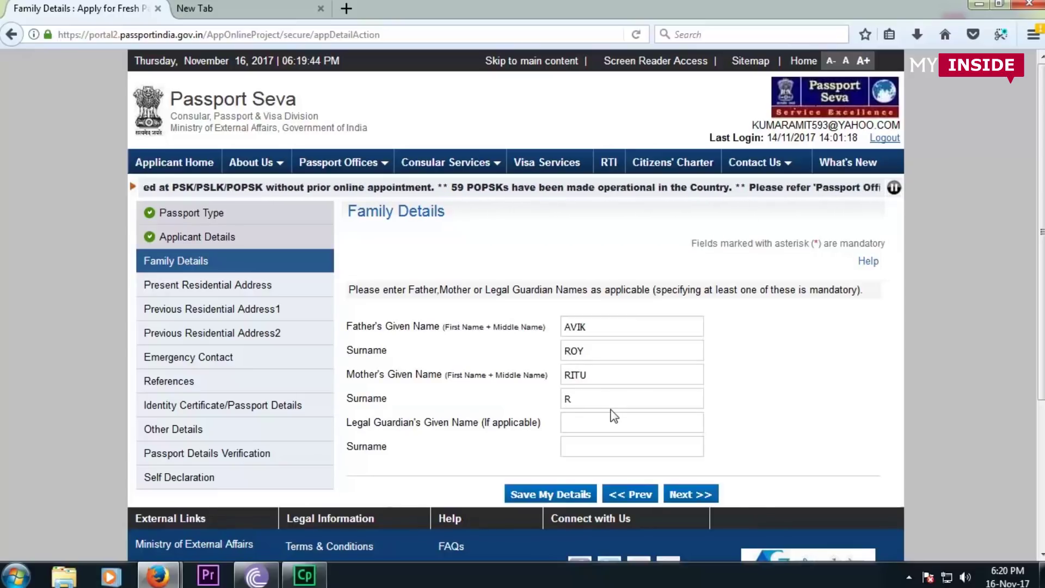
{"action": "left_click", "coordinate": [770, 411]}
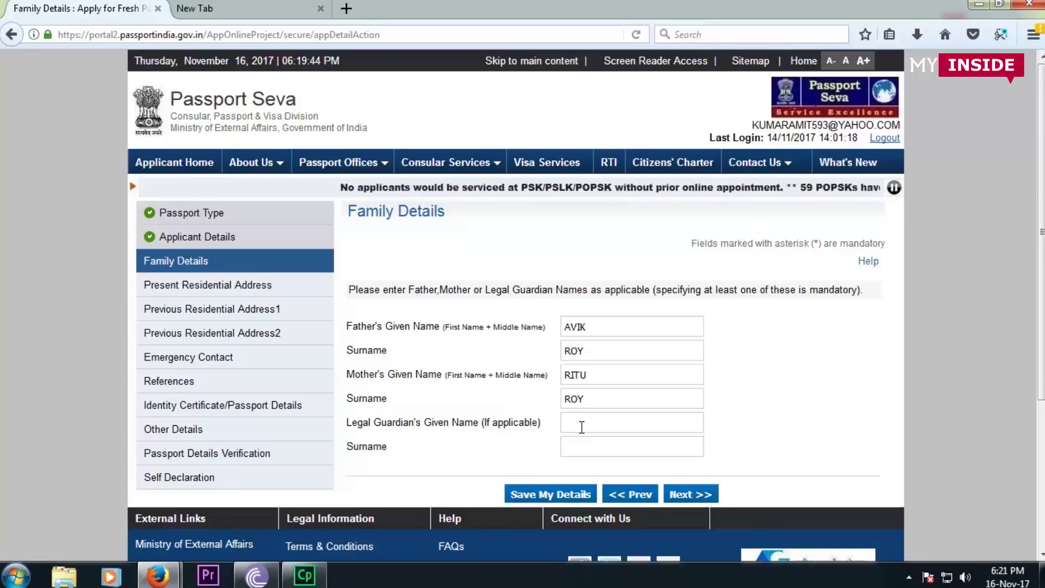
{"action": "left_click", "coordinate": [580, 426]}
{"action": "left_click", "coordinate": [607, 443]}
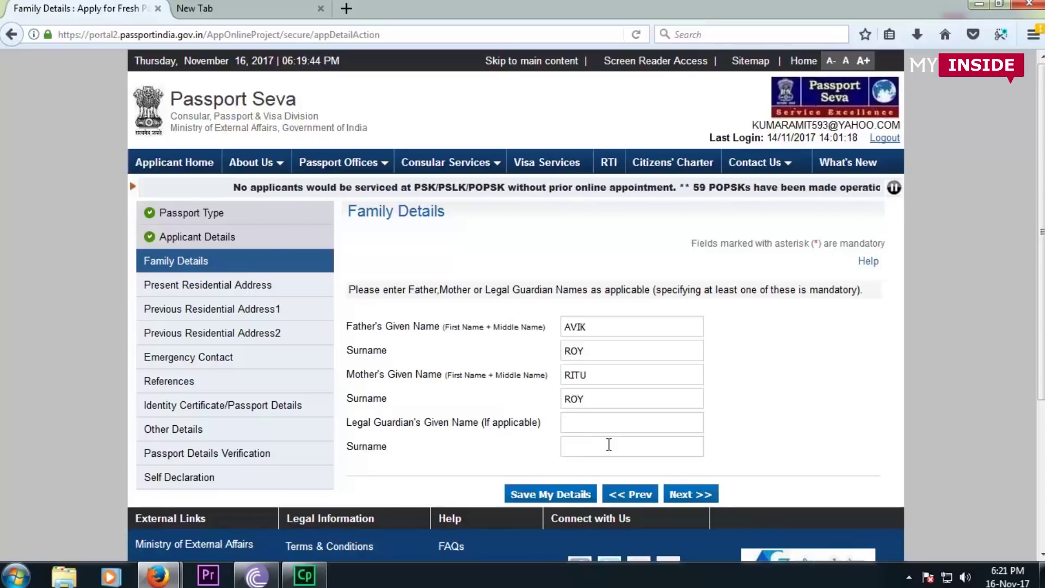
{"action": "left_click", "coordinate": [702, 495]}
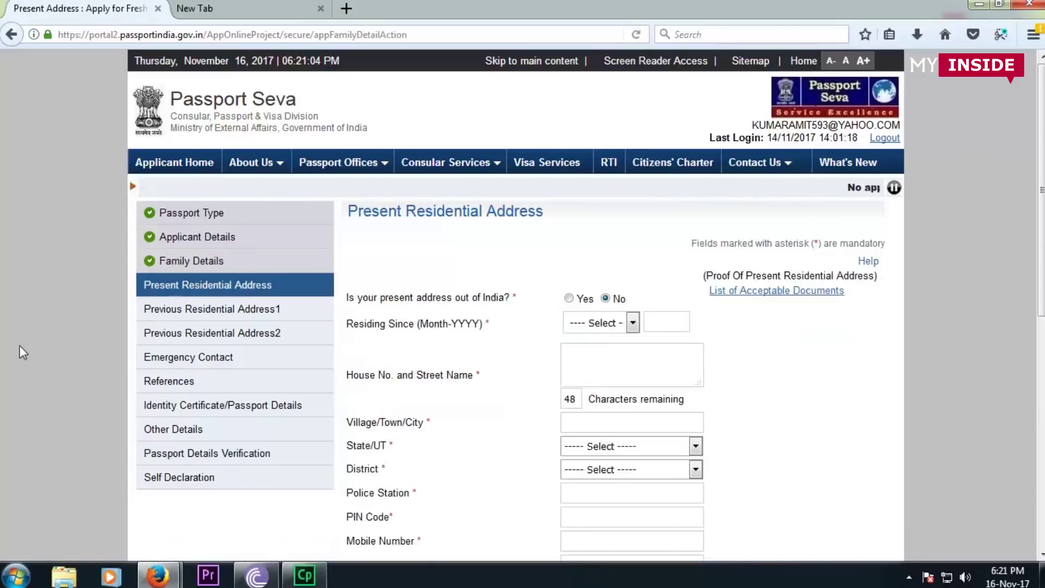
Set Residing Since to November 1992
{"action": "scroll", "coordinate": [20, 345], "scroll_direction": "down", "scroll_amount": 2}
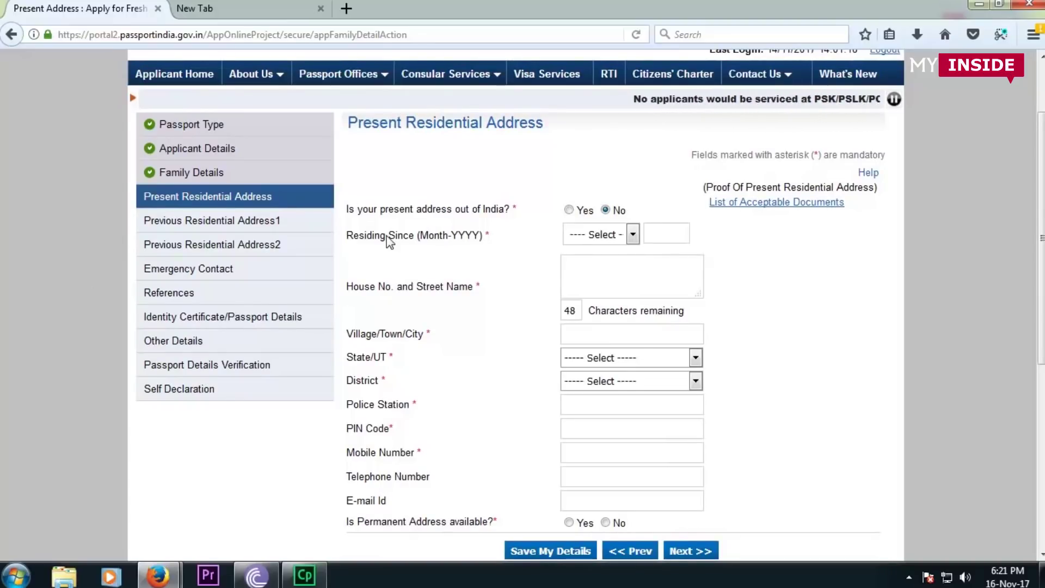
{"action": "left_click", "coordinate": [633, 235]}
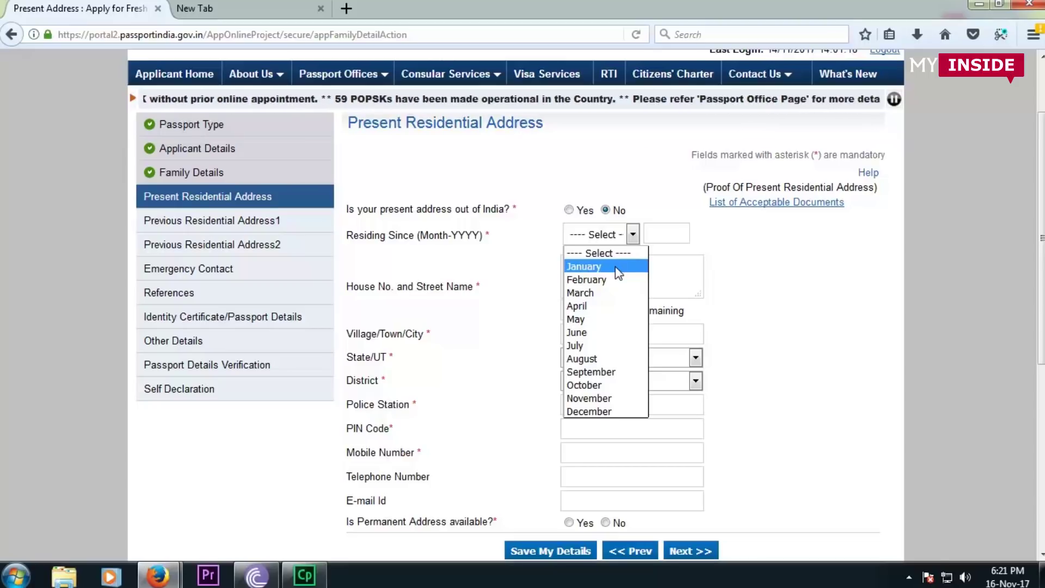
{"action": "left_click", "coordinate": [599, 398]}
{"action": "type", "text": "1992"}
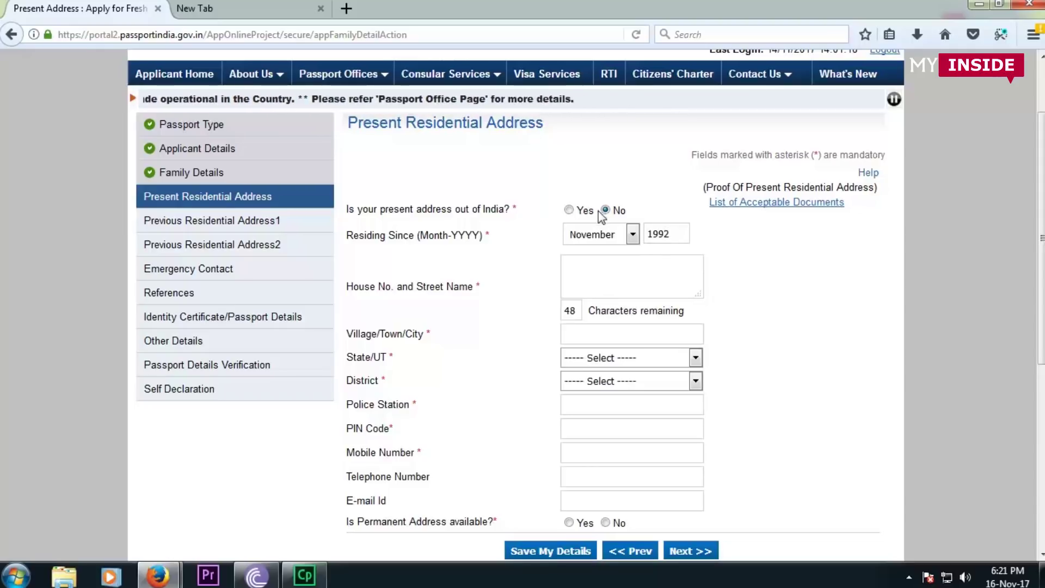
Enter the house number and street name of the present address
{"action": "left_click", "coordinate": [598, 289]}
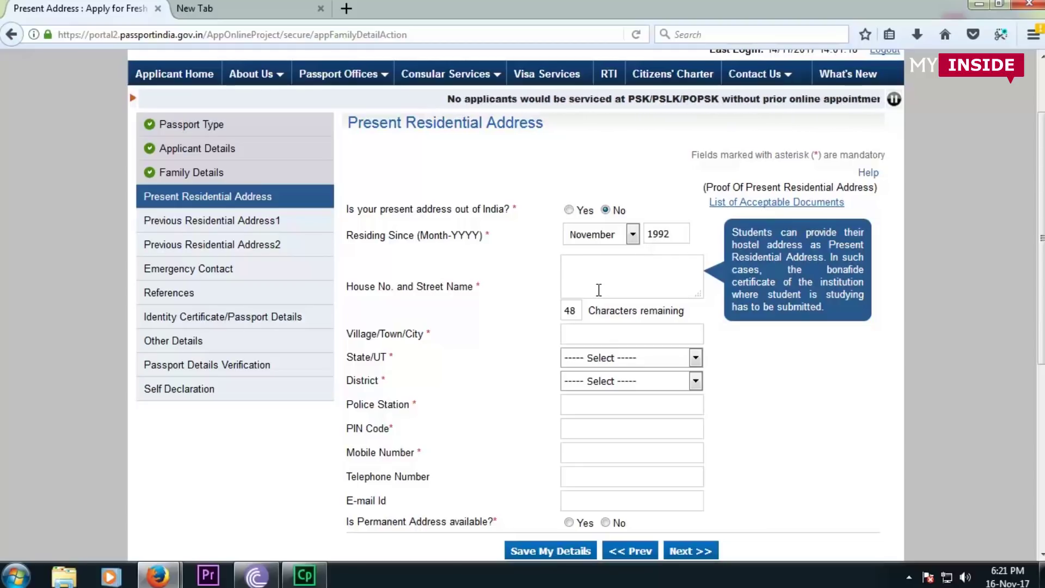
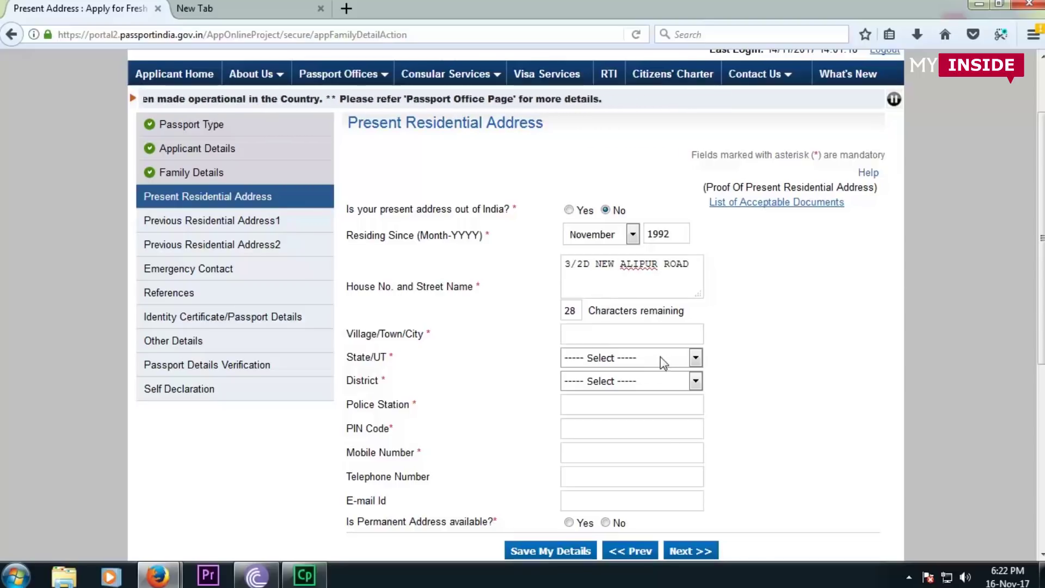
Set town KOLKATA, state West Bengal and district Diamond Harbour for the address
{"action": "left_click", "coordinate": [581, 331]}
{"action": "type", "text": "KOL"}
{"action": "left_click", "coordinate": [616, 353]}
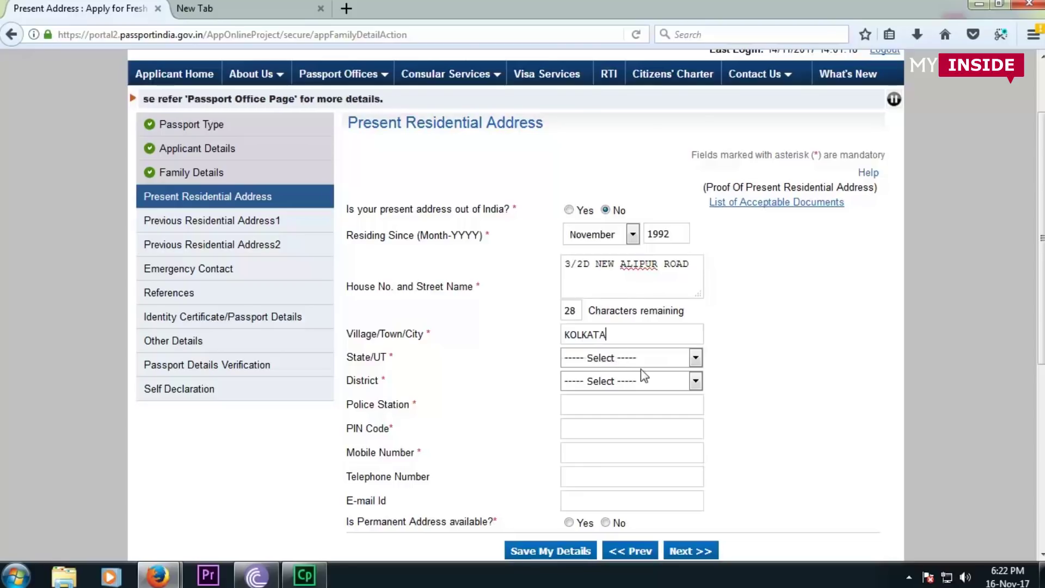
{"action": "left_click", "coordinate": [644, 361]}
{"action": "scroll", "coordinate": [631, 297], "scroll_direction": "down", "scroll_amount": 6}
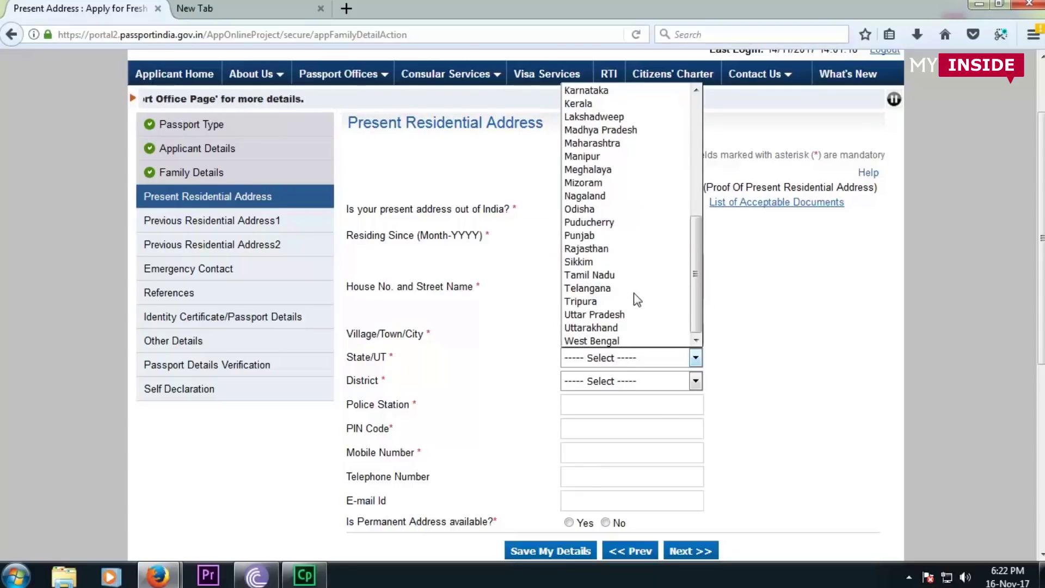
{"action": "left_click", "coordinate": [624, 341]}
{"action": "left_click", "coordinate": [637, 381]}
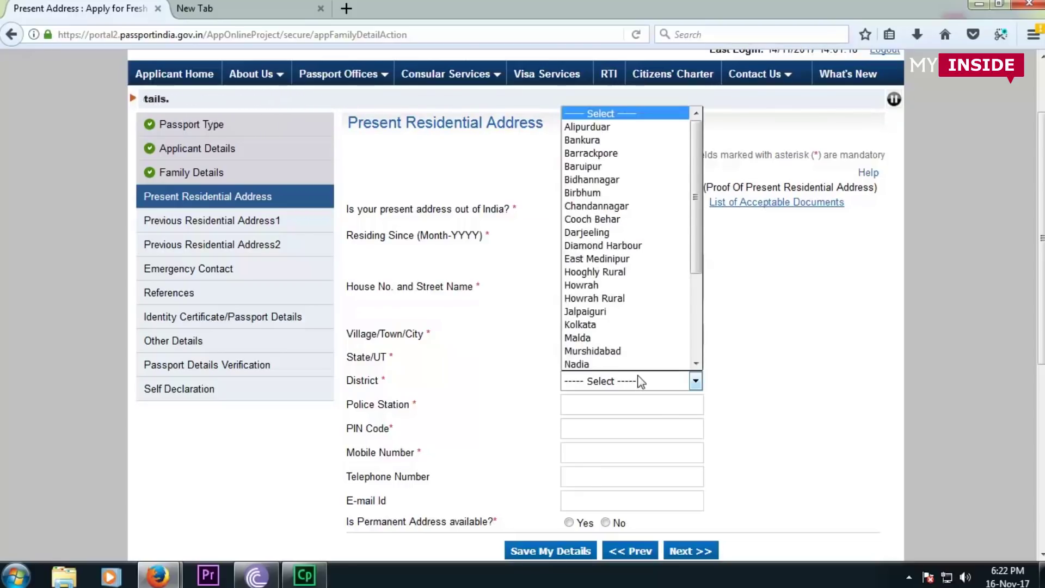
{"action": "left_click", "coordinate": [619, 245]}
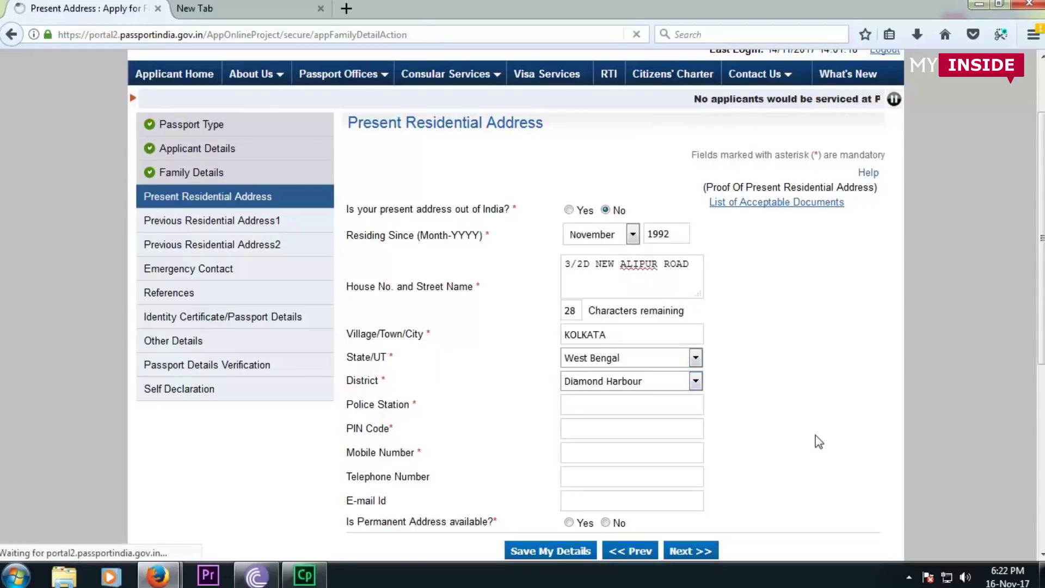
Enter PIN code 700025 and the applicant's mobile number
{"action": "scroll", "coordinate": [816, 428], "scroll_direction": "down", "scroll_amount": 1}
{"action": "scroll", "coordinate": [817, 426], "scroll_direction": "down", "scroll_amount": 3}
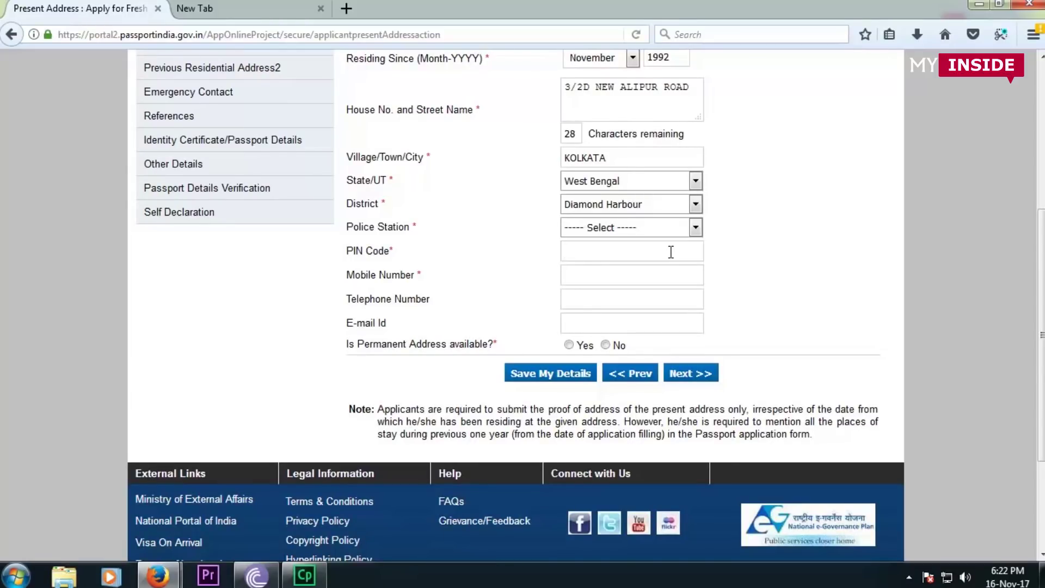
{"action": "left_click", "coordinate": [671, 252]}
{"action": "type", "text": "7000"}
{"action": "type", "text": "23"}
{"action": "key", "text": "BackSpace"}
{"action": "type", "text": "5"}
{"action": "left_click", "coordinate": [633, 283]}
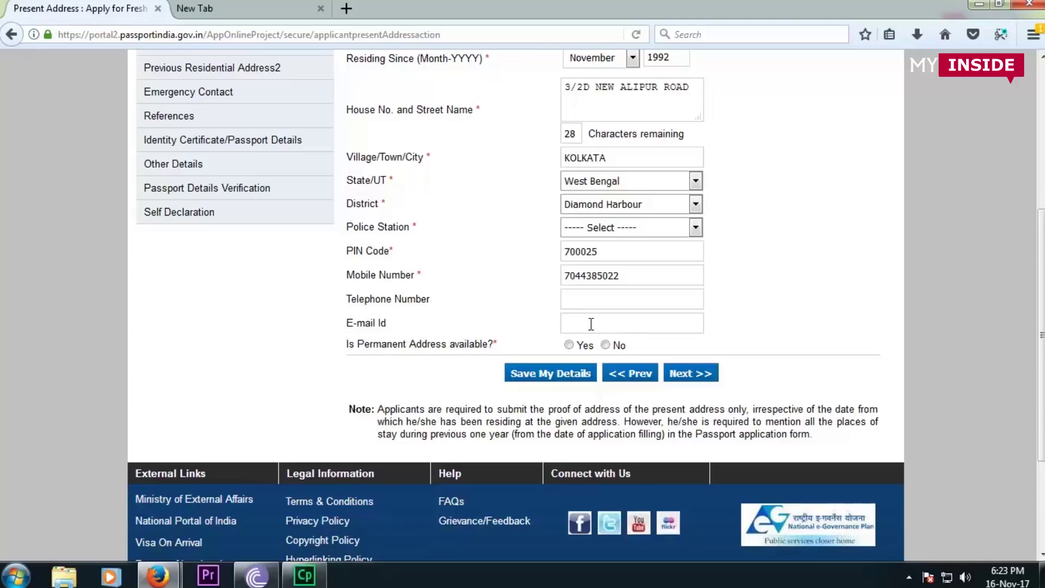
Mark that the permanent address is the same as the present address
{"action": "left_click", "coordinate": [568, 345]}
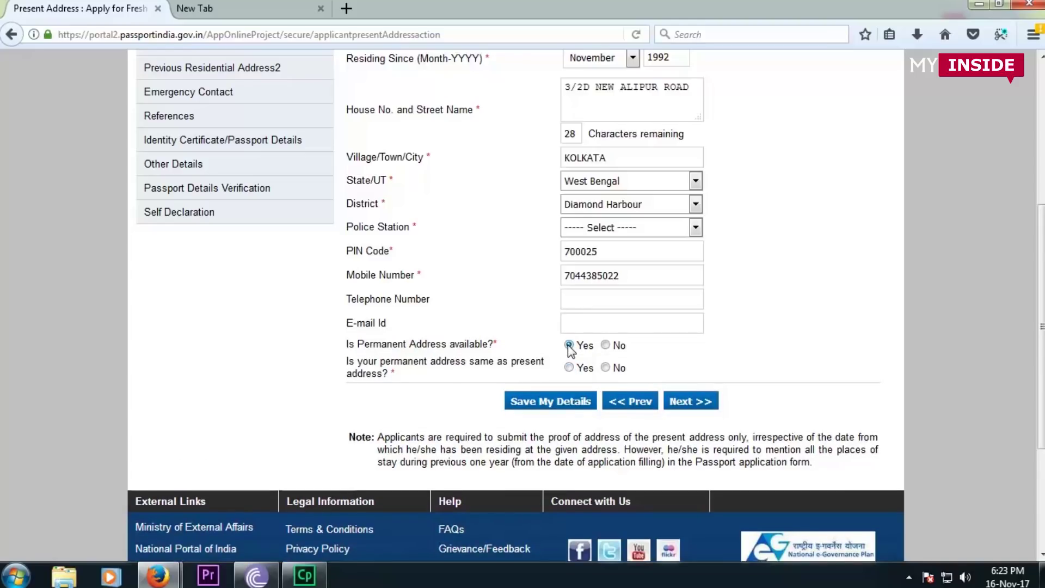
{"action": "scroll", "coordinate": [742, 266], "scroll_direction": "up", "scroll_amount": 2}
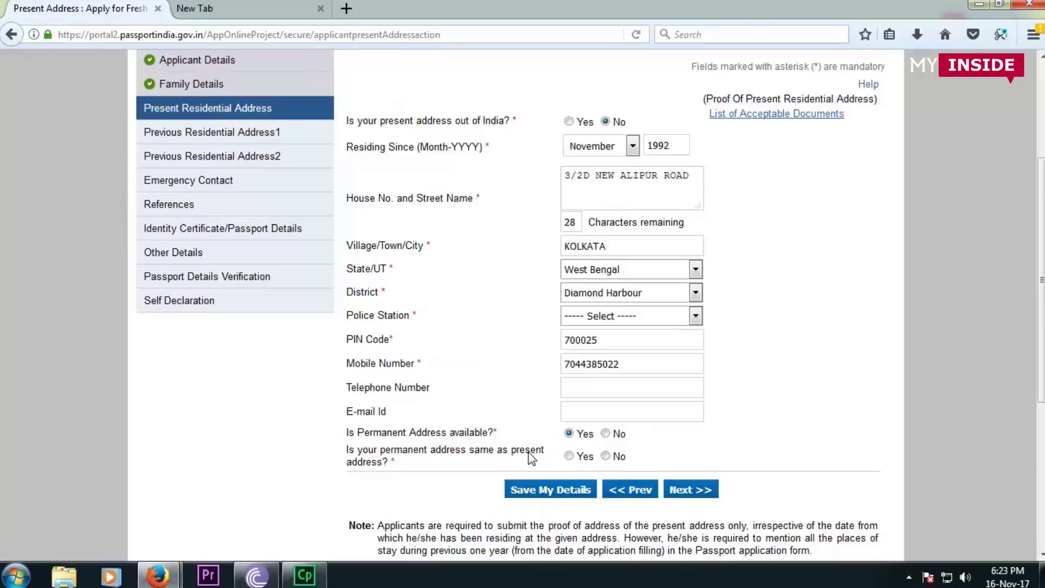
{"action": "left_click", "coordinate": [569, 455]}
Skip the e-mail alert and choose DIAMOND HARBOUR as the police station
{"action": "left_click", "coordinate": [702, 492]}
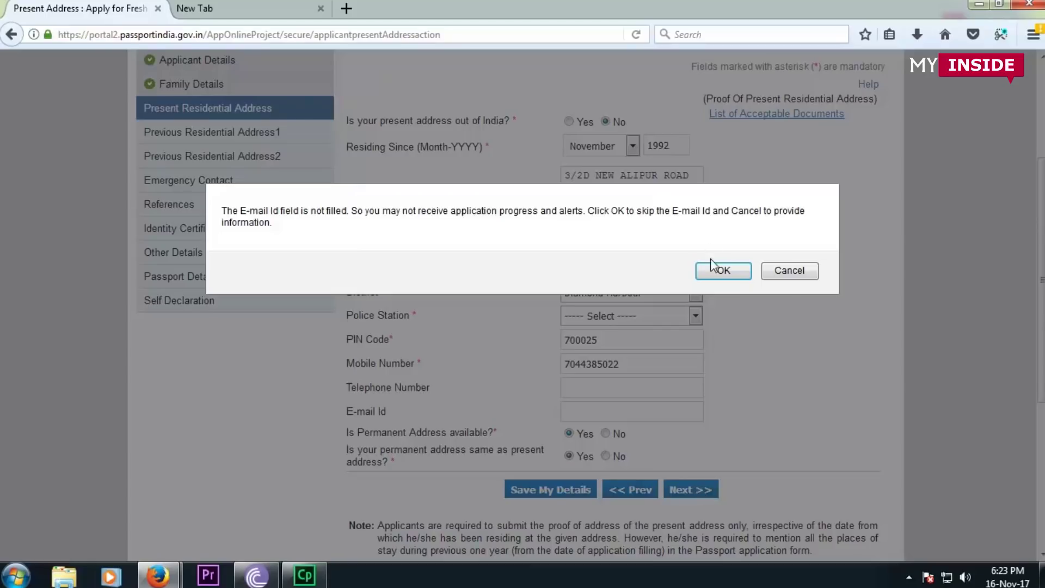
{"action": "left_click", "coordinate": [720, 276]}
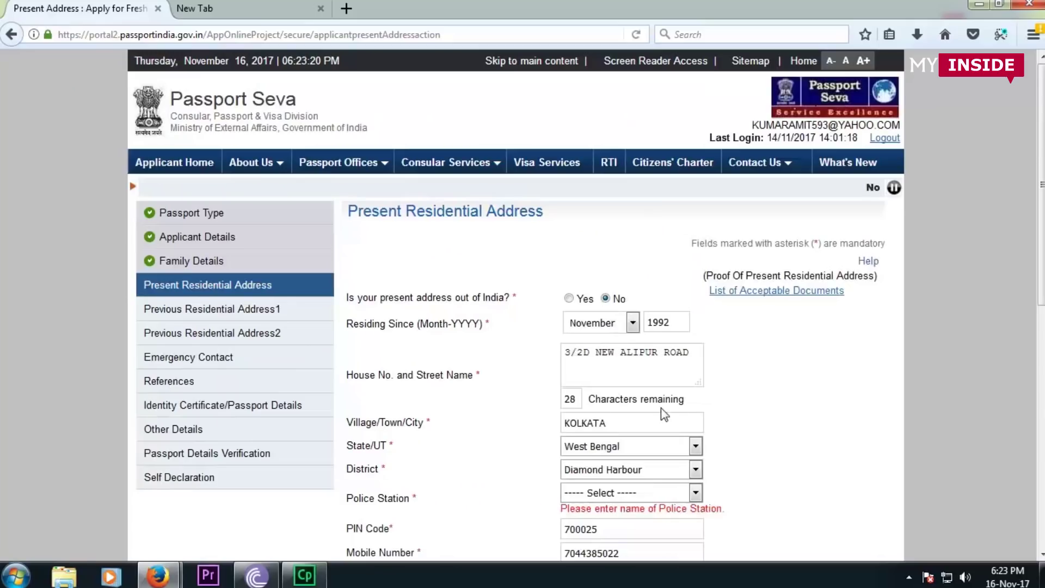
{"action": "scroll", "coordinate": [789, 378], "scroll_direction": "down", "scroll_amount": 3}
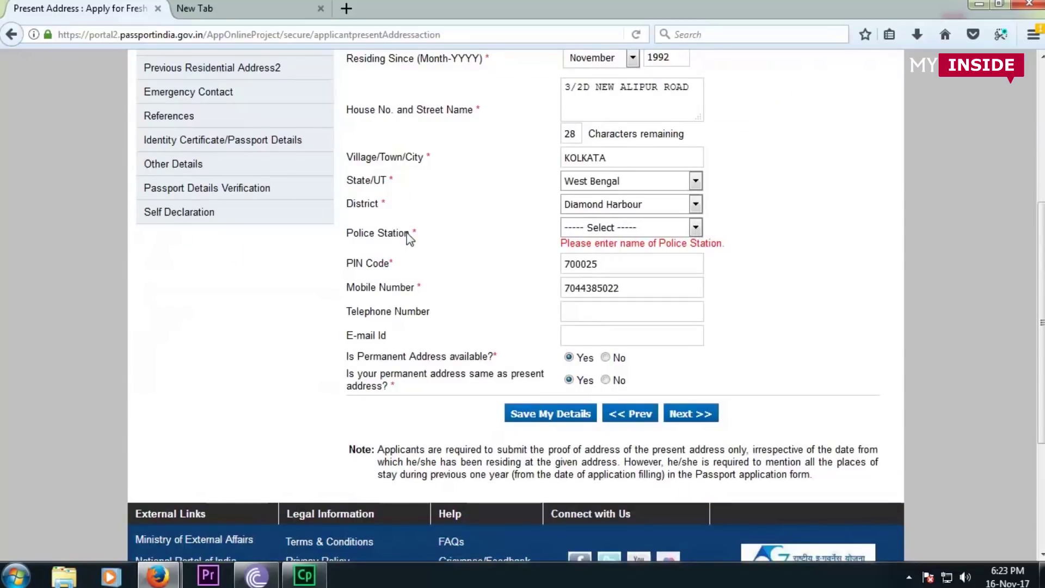
{"action": "left_click", "coordinate": [671, 229]}
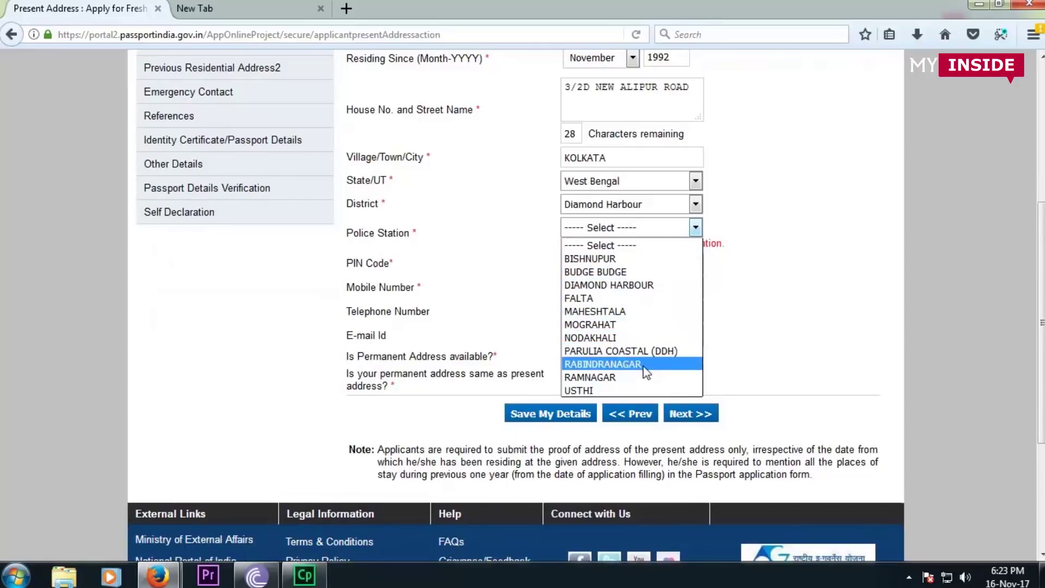
{"action": "left_click", "coordinate": [630, 290]}
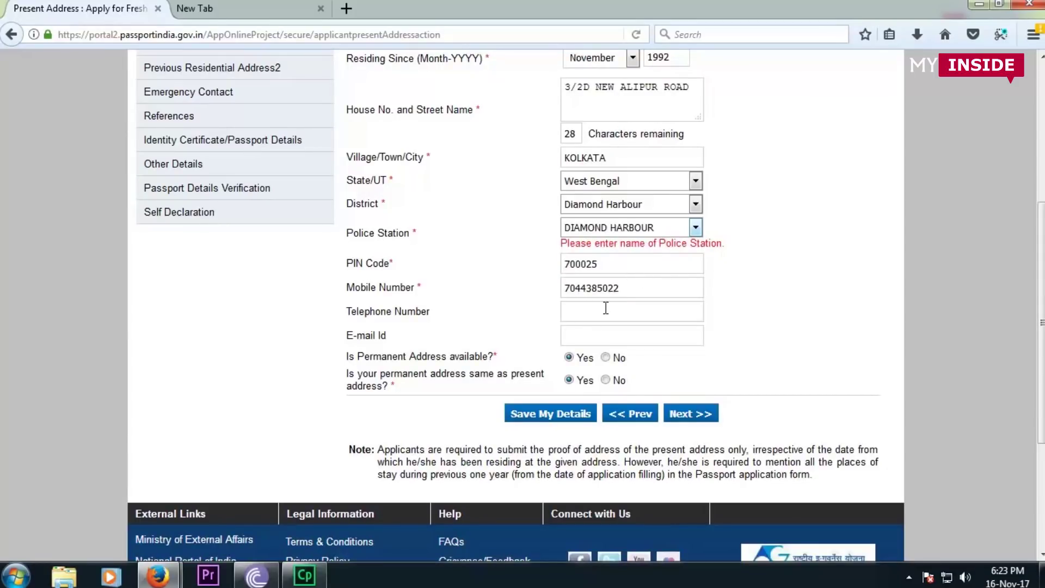
Add the applicant's e-mail address and resubmit the present address page
{"action": "left_click", "coordinate": [687, 413]}
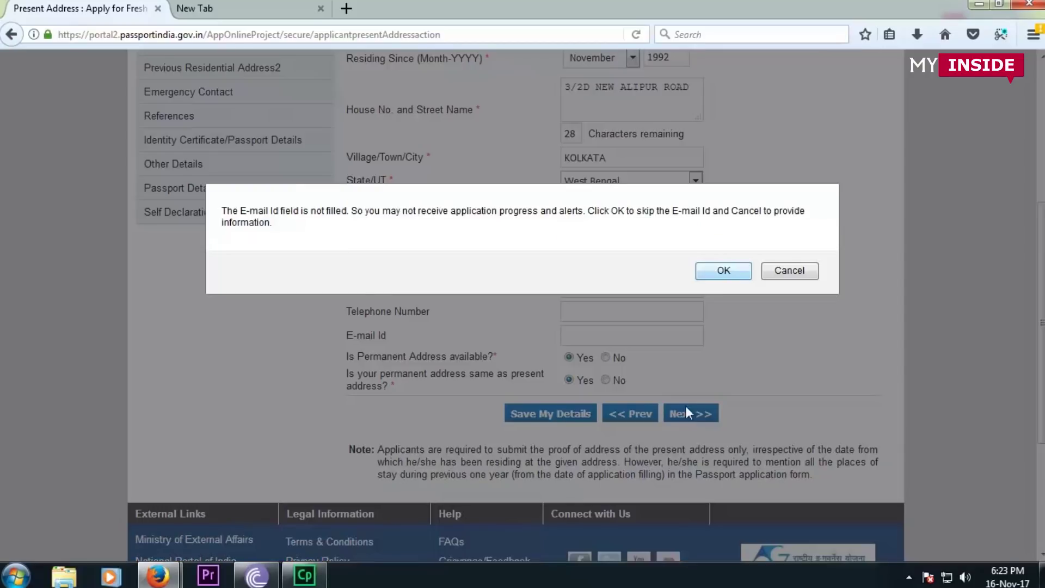
{"action": "left_click", "coordinate": [788, 272]}
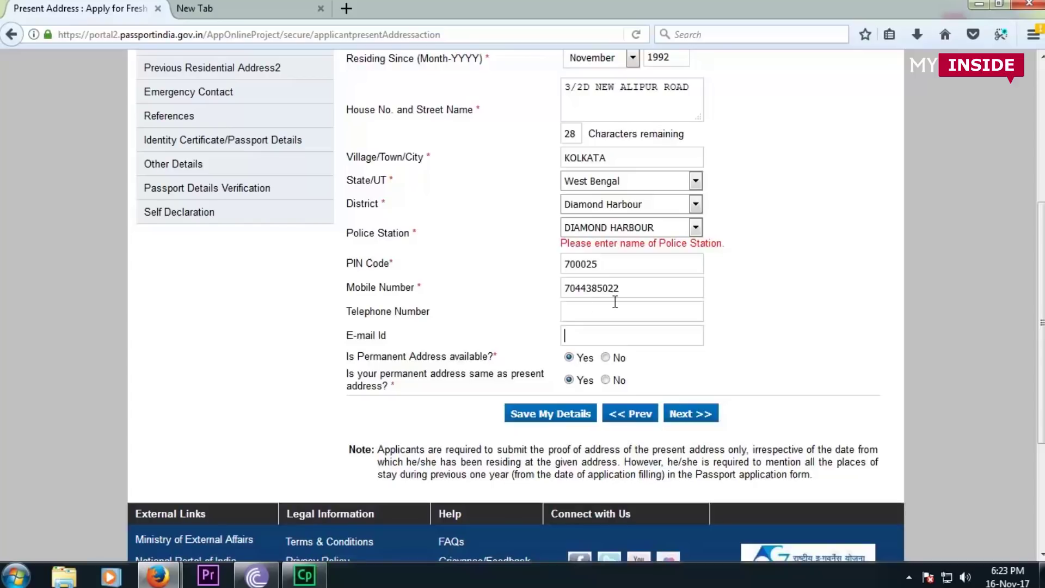
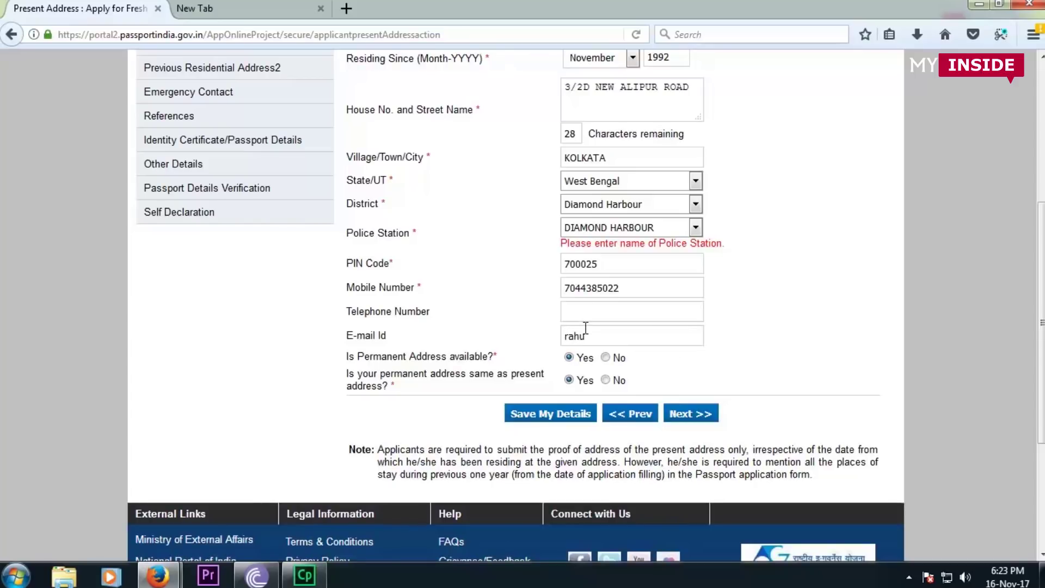
{"action": "scroll", "coordinate": [679, 355], "scroll_direction": "up", "scroll_amount": 3}
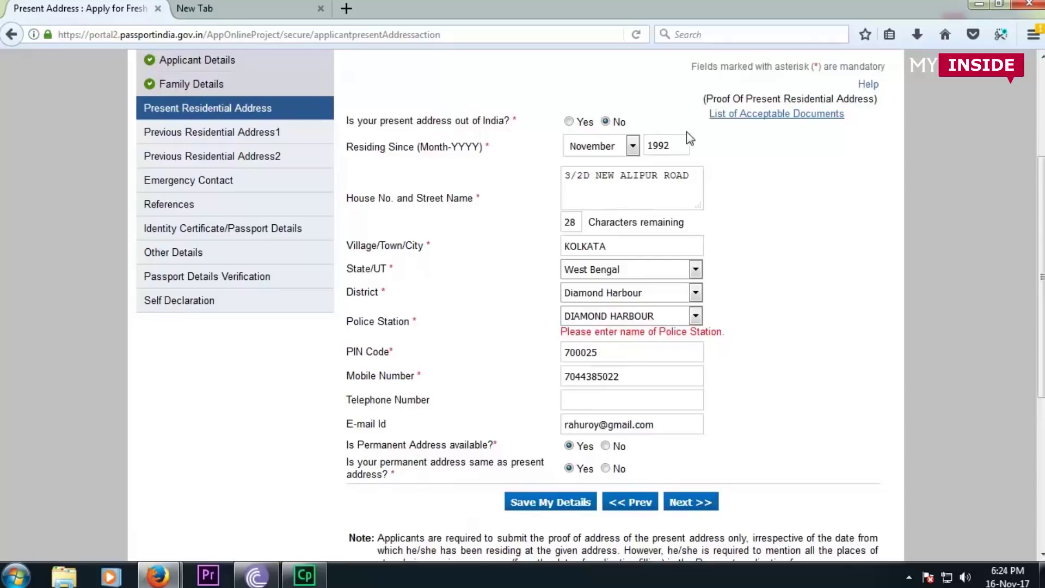
{"action": "scroll", "coordinate": [399, 232], "scroll_direction": "down", "scroll_amount": 3}
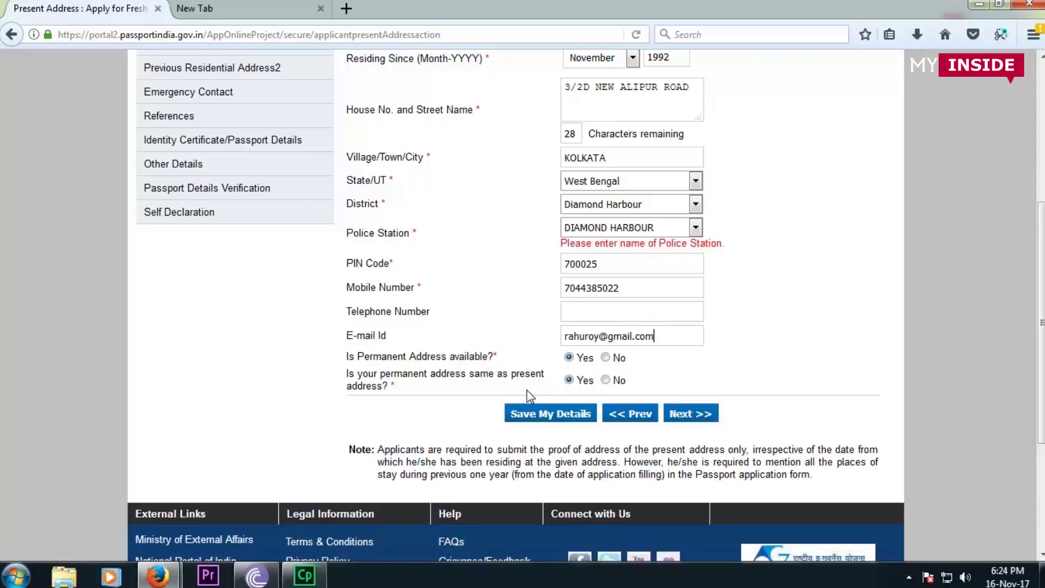
{"action": "left_click", "coordinate": [694, 417]}
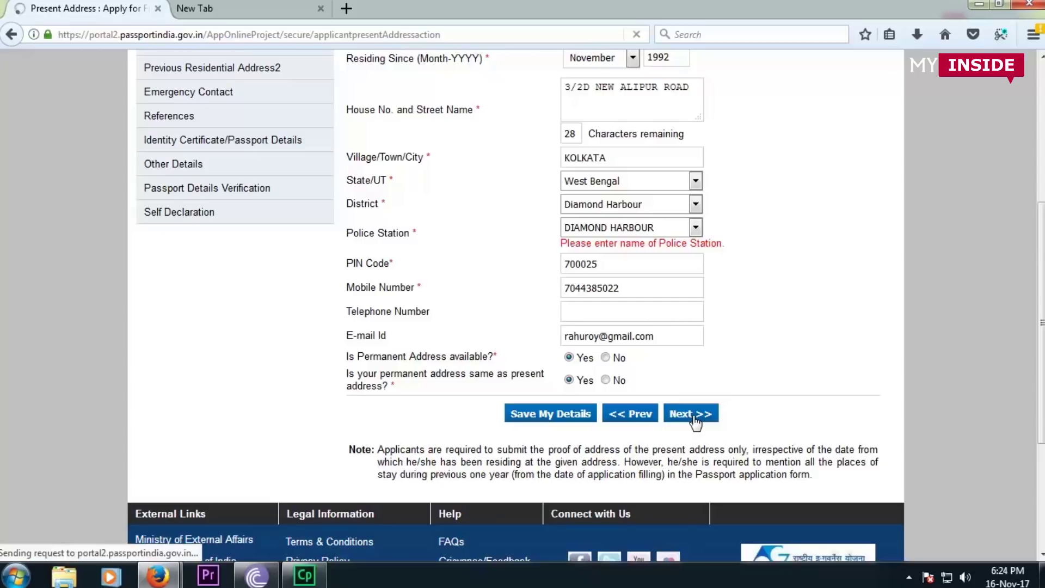
{"action": "scroll", "coordinate": [786, 409], "scroll_direction": "down", "scroll_amount": 3}
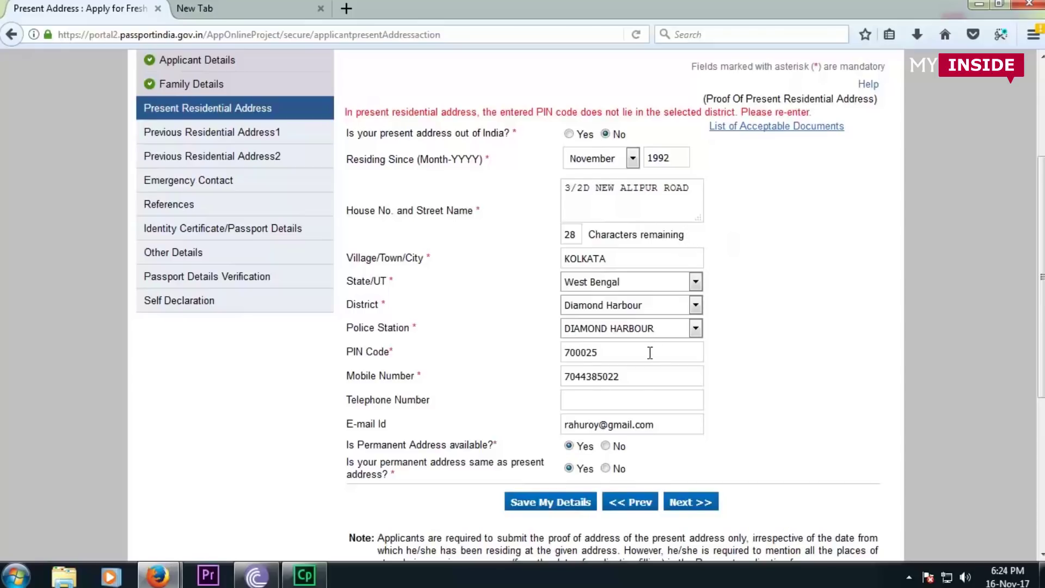
Replace the PIN code's last digits with 145, making 700145, and submit the page
{"action": "left_click_drag", "start_coordinate": [602, 352], "coordinate": [582, 352]}
{"action": "type", "text": "145"}
{"action": "left_click", "coordinate": [699, 504]}
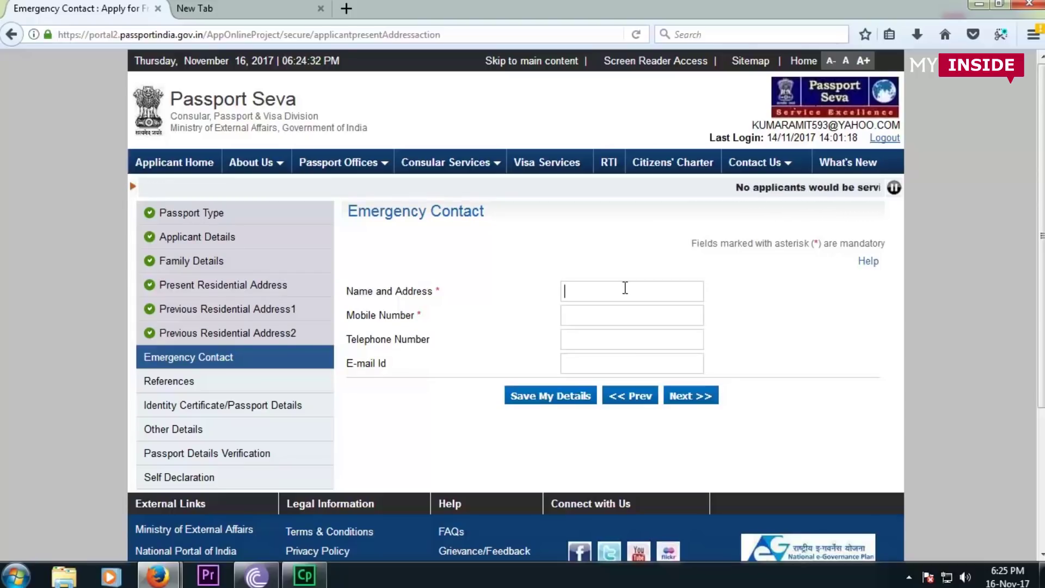
Enter the emergency contact's name and mobile number, leaving telephone and e-mail blank, and submit
{"action": "left_click", "coordinate": [626, 288]}
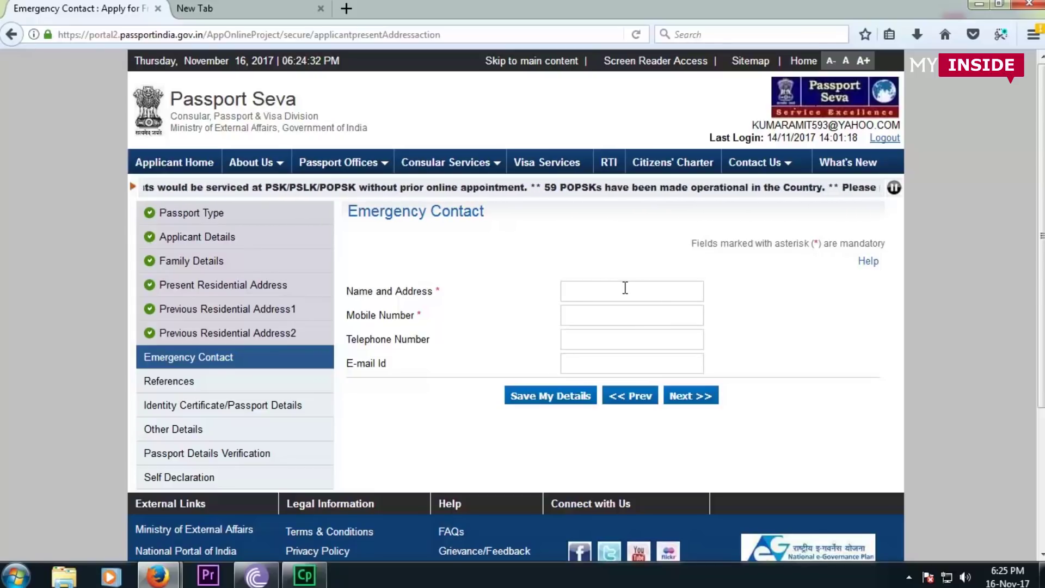
{"action": "left_click", "coordinate": [625, 288]}
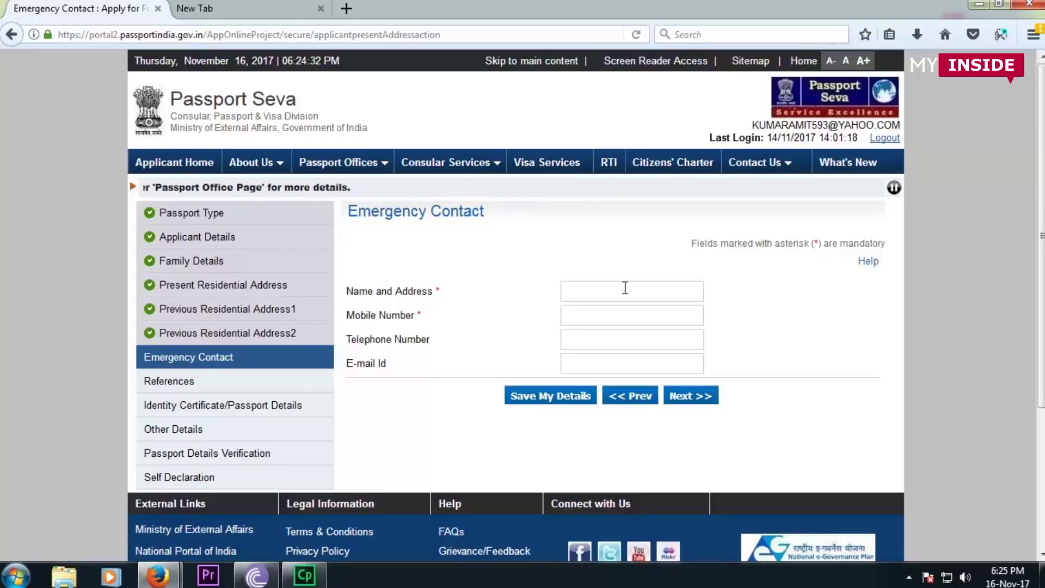
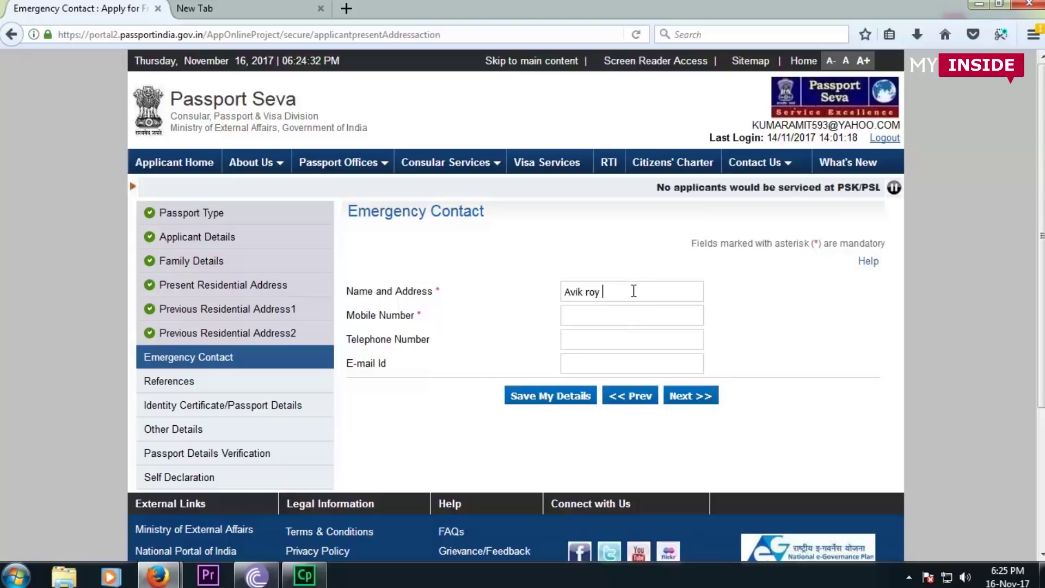
{"action": "left_click", "coordinate": [583, 323]}
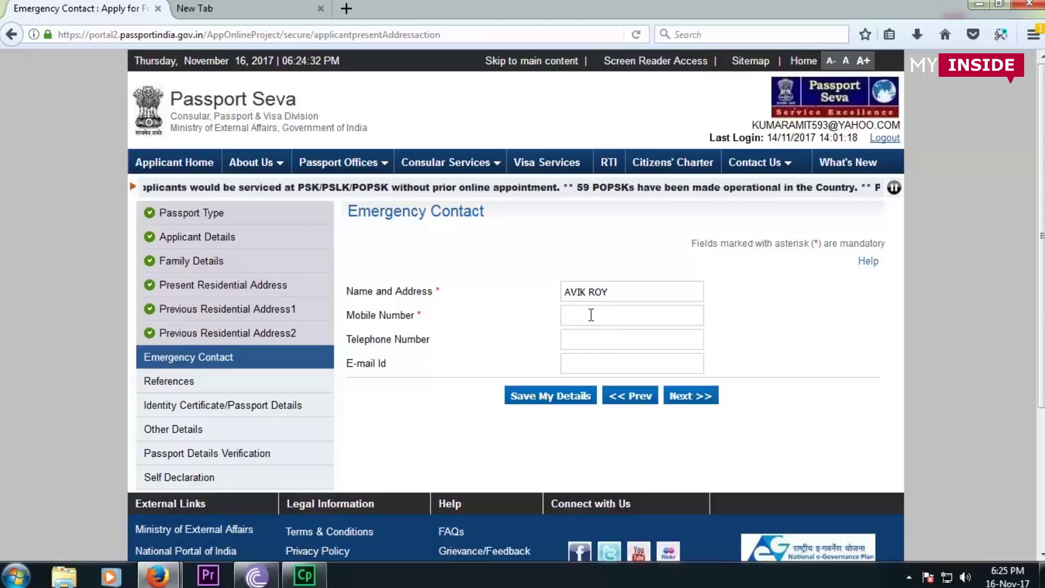
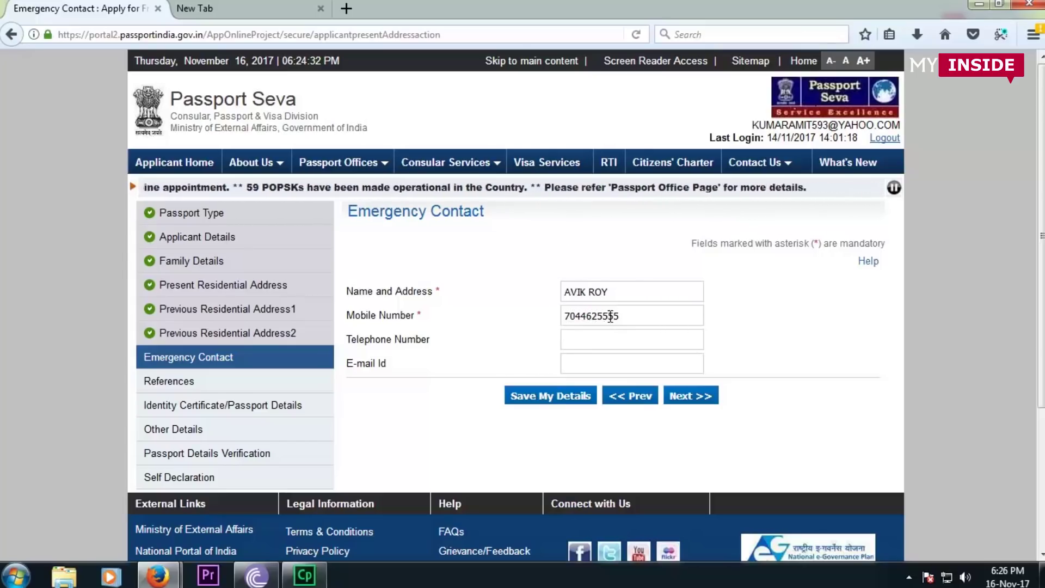
{"action": "left_click", "coordinate": [688, 396]}
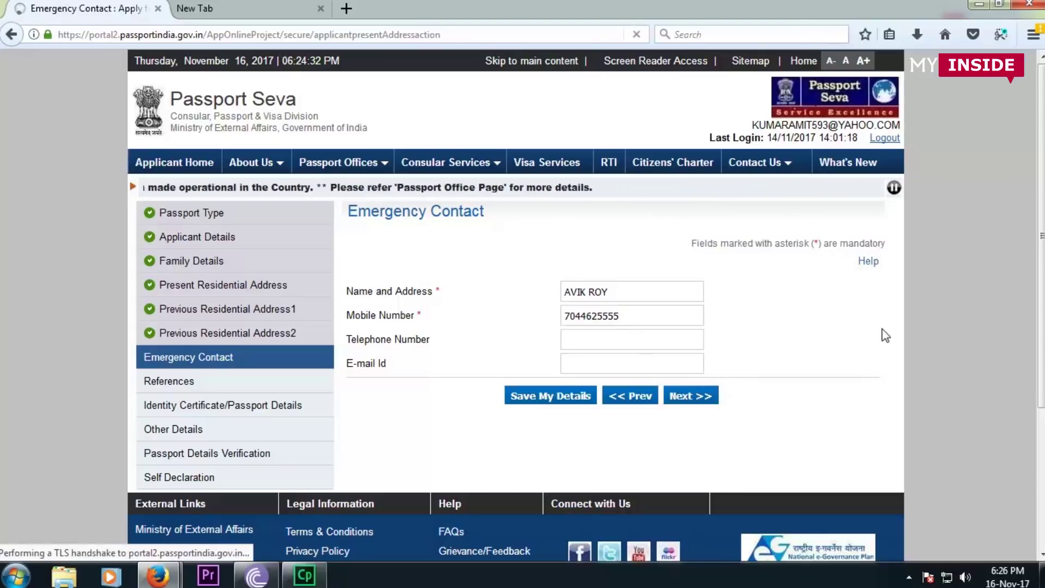
Enter the first referee's name and mobile number, removing an extra trailing digit
{"action": "scroll", "coordinate": [756, 297], "scroll_direction": "down", "scroll_amount": 3}
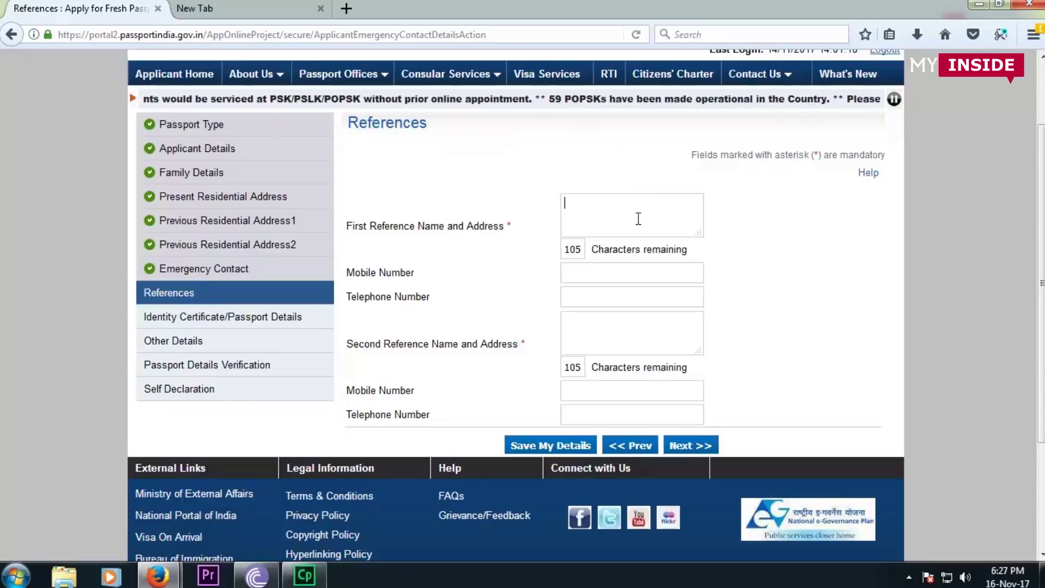
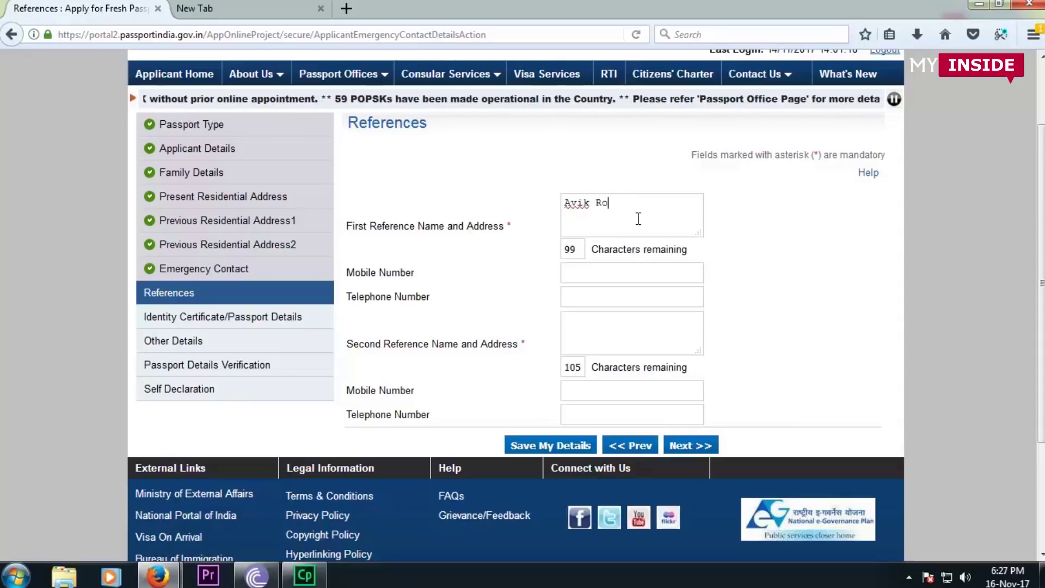
{"action": "left_click", "coordinate": [629, 267]}
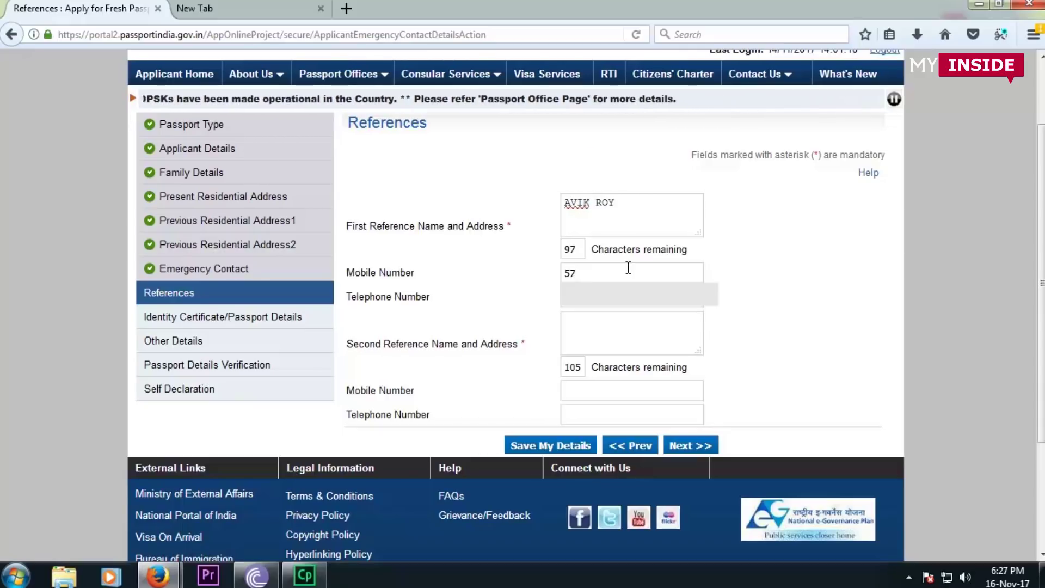
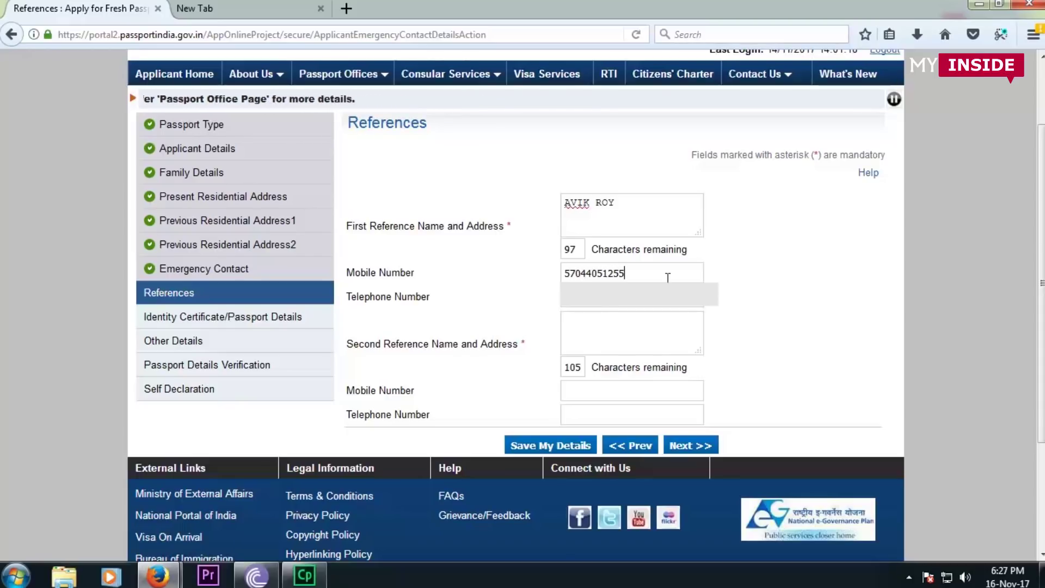
Enter the second referee's name and mobile number and continue to Identity Certificate/Passport Details
{"action": "left_click", "coordinate": [614, 326]}
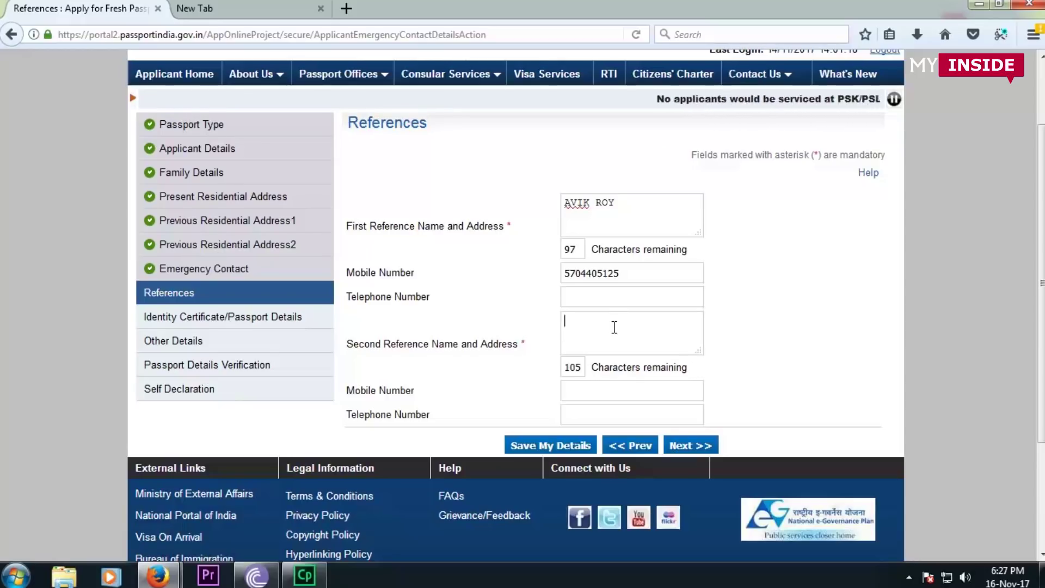
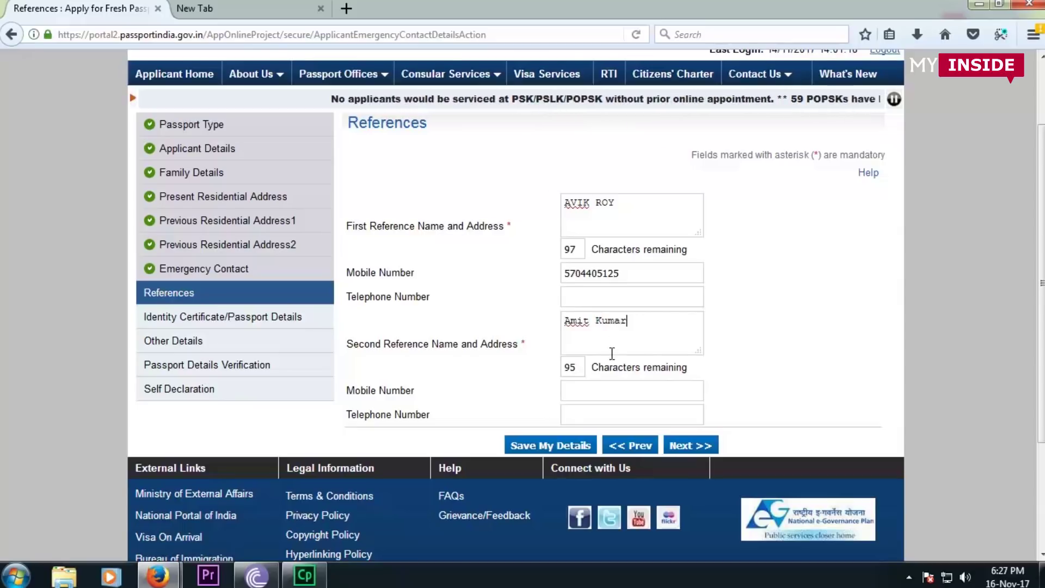
{"action": "left_click", "coordinate": [609, 390]}
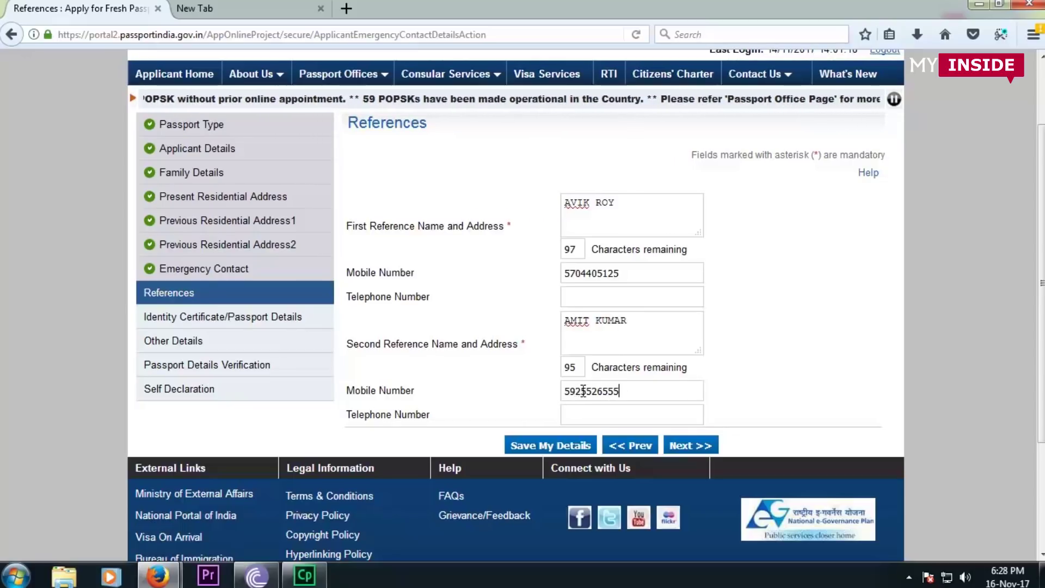
{"action": "left_click", "coordinate": [693, 443]}
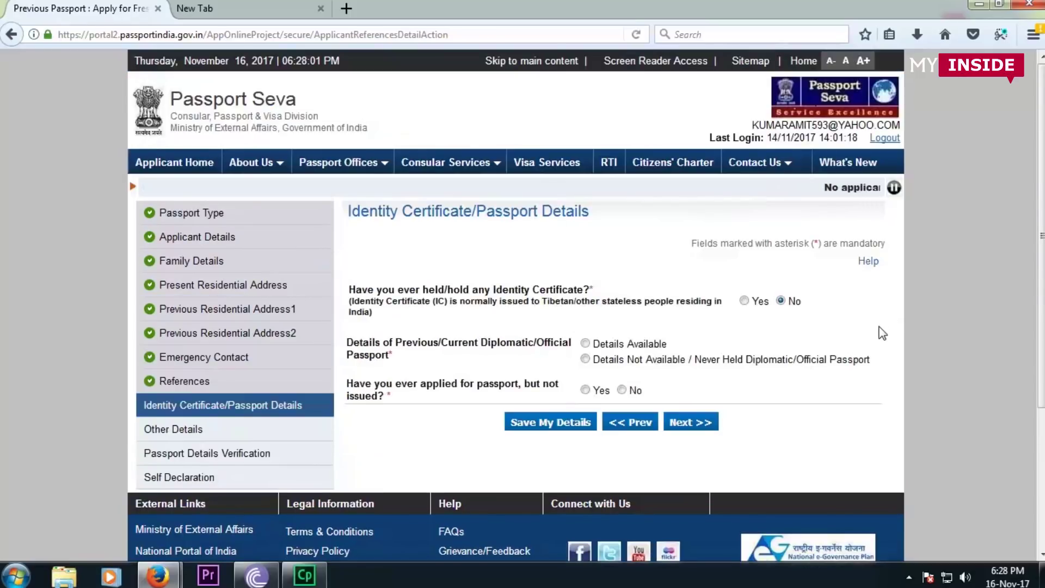
{"action": "scroll", "coordinate": [811, 333], "scroll_direction": "down", "scroll_amount": 2}
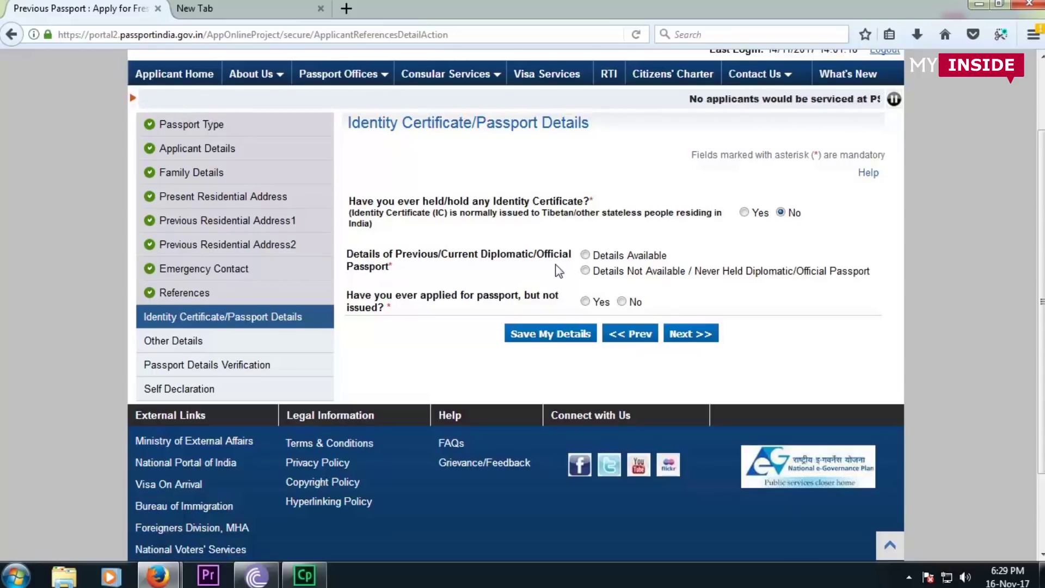
Mark diplomatic passport details as Details Not Available, answer No to applied-but-not-issued, and continue
{"action": "left_click", "coordinate": [586, 255]}
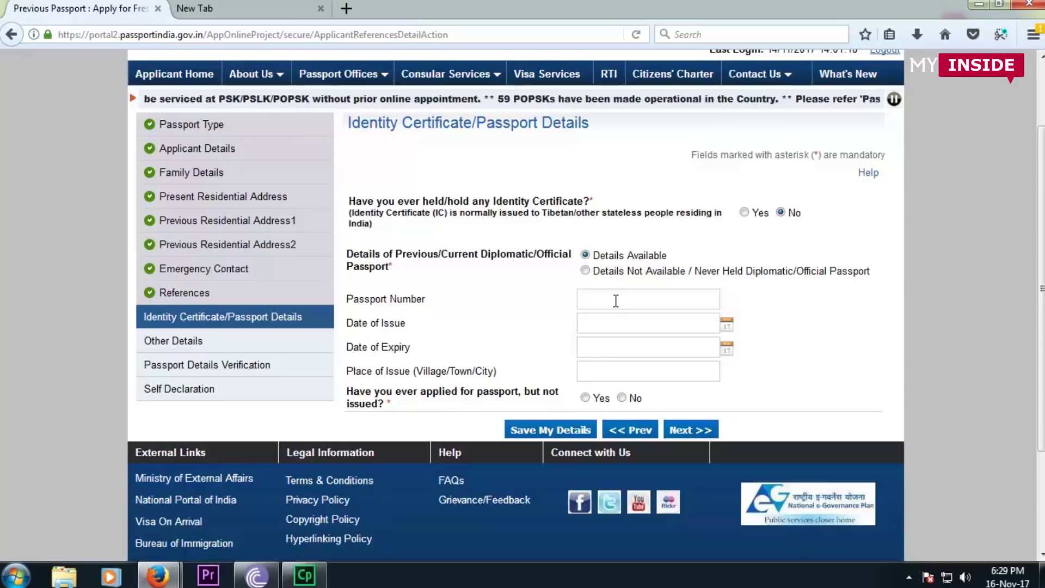
{"action": "left_click", "coordinate": [586, 270]}
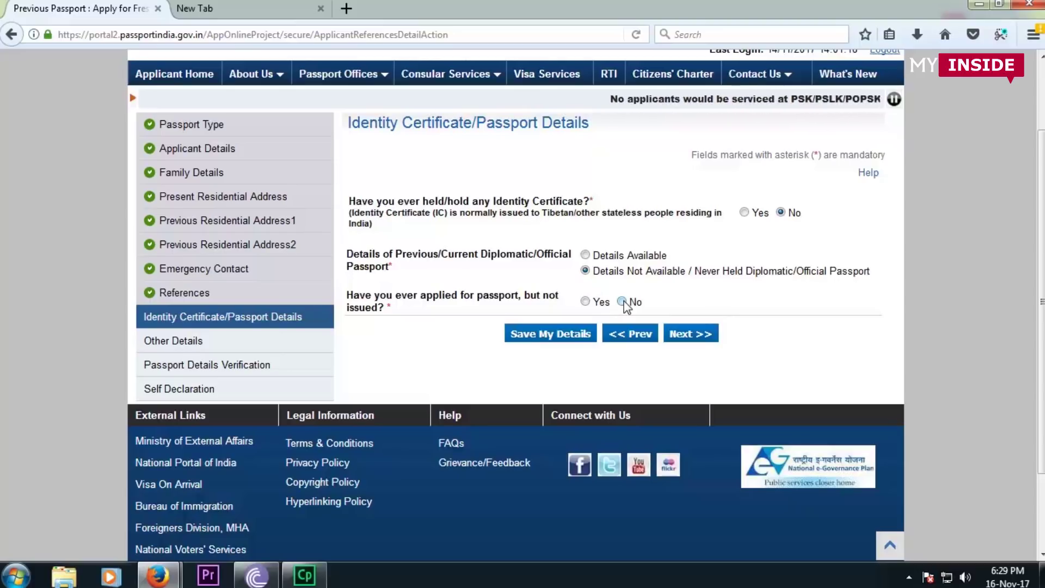
{"action": "left_click", "coordinate": [688, 340]}
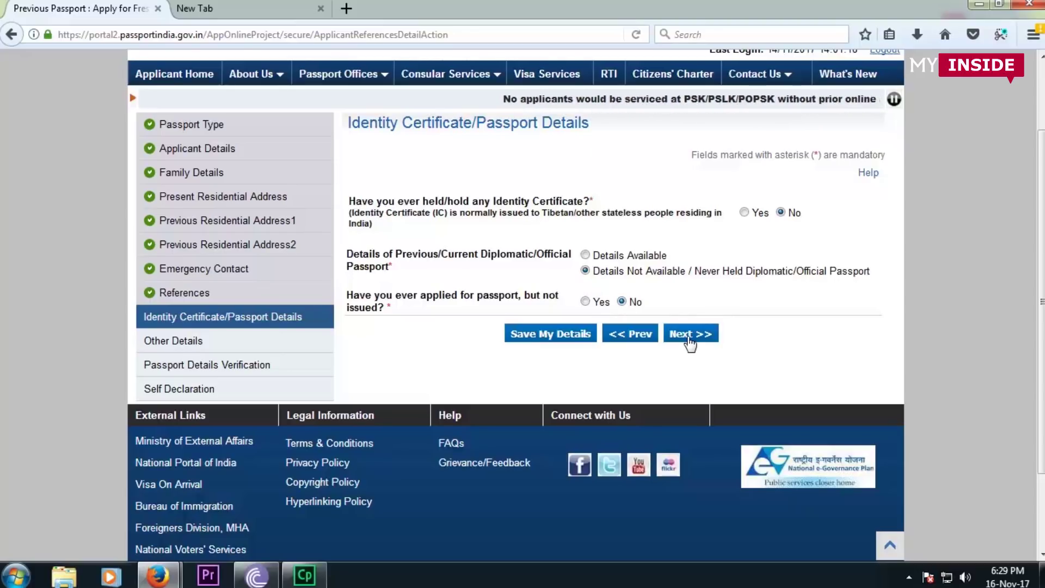
{"action": "scroll", "coordinate": [845, 319], "scroll_direction": "down", "scroll_amount": 3}
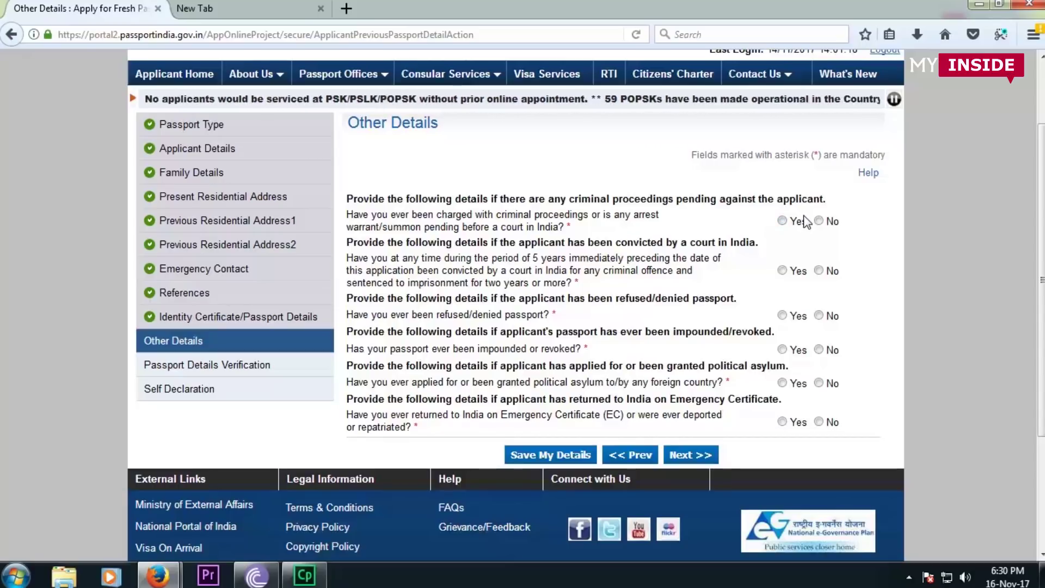
Answer No to criminal proceedings, conviction, refused, impounded passport and political asylum questions, then continue
{"action": "left_click", "coordinate": [819, 221]}
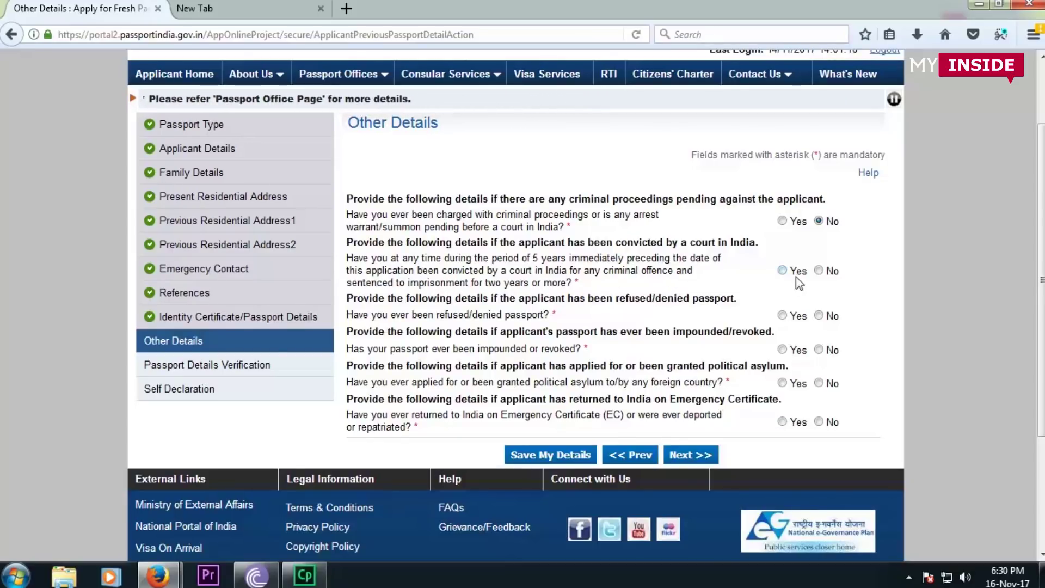
{"action": "left_click", "coordinate": [820, 271]}
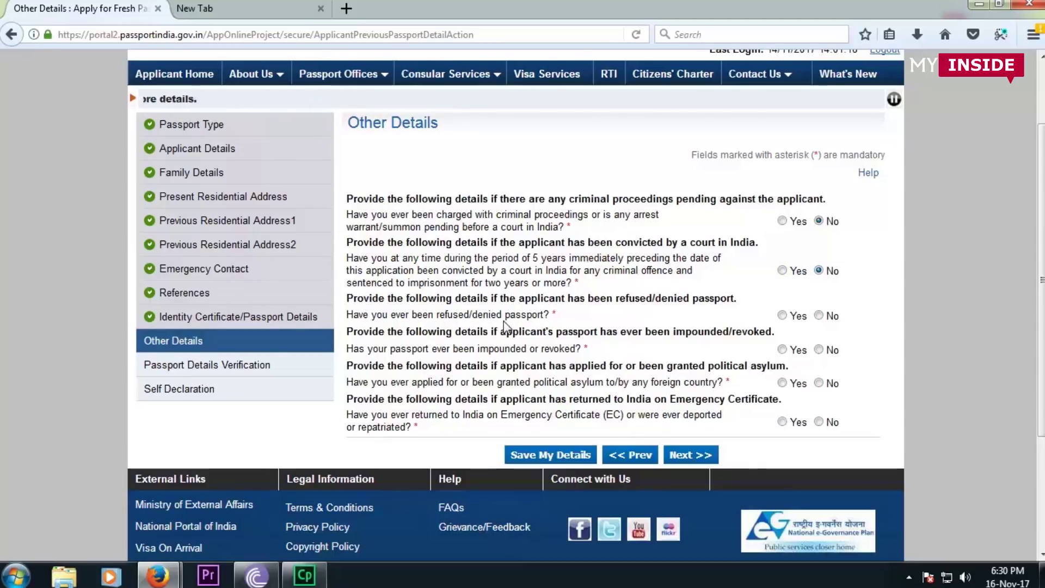
{"action": "left_click", "coordinate": [818, 317]}
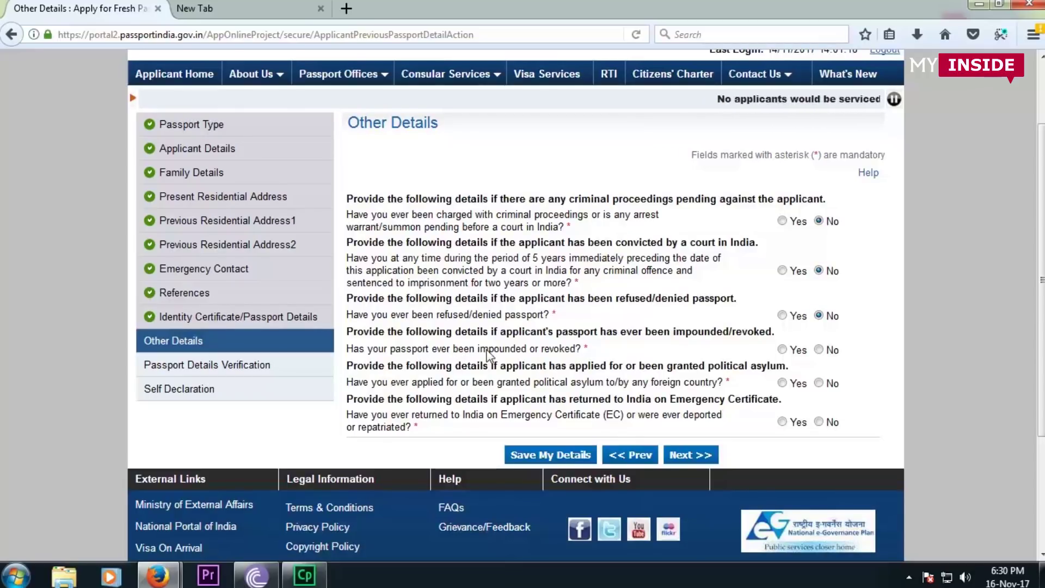
{"action": "left_click", "coordinate": [819, 351]}
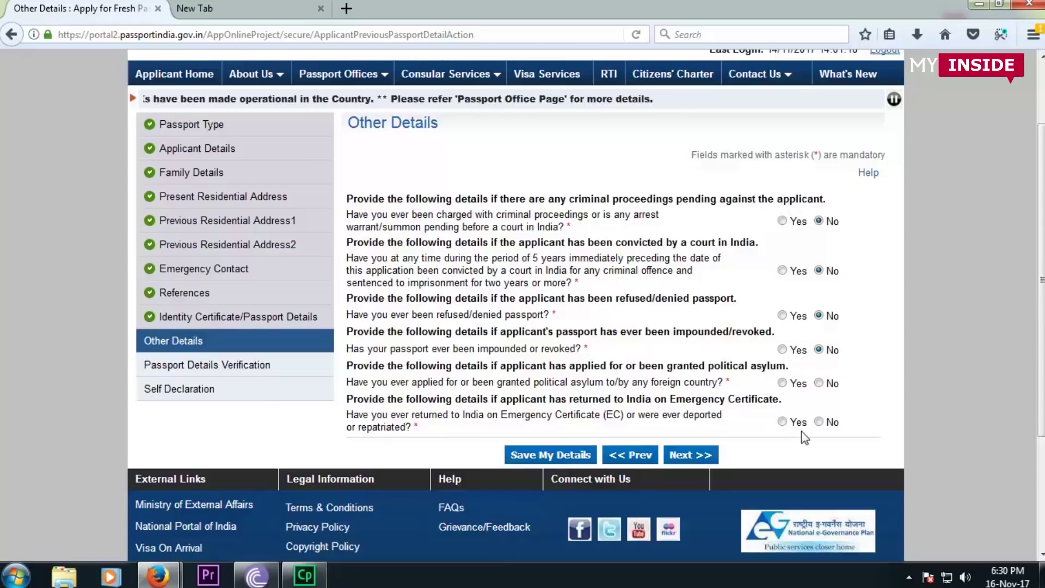
{"action": "left_click", "coordinate": [819, 384]}
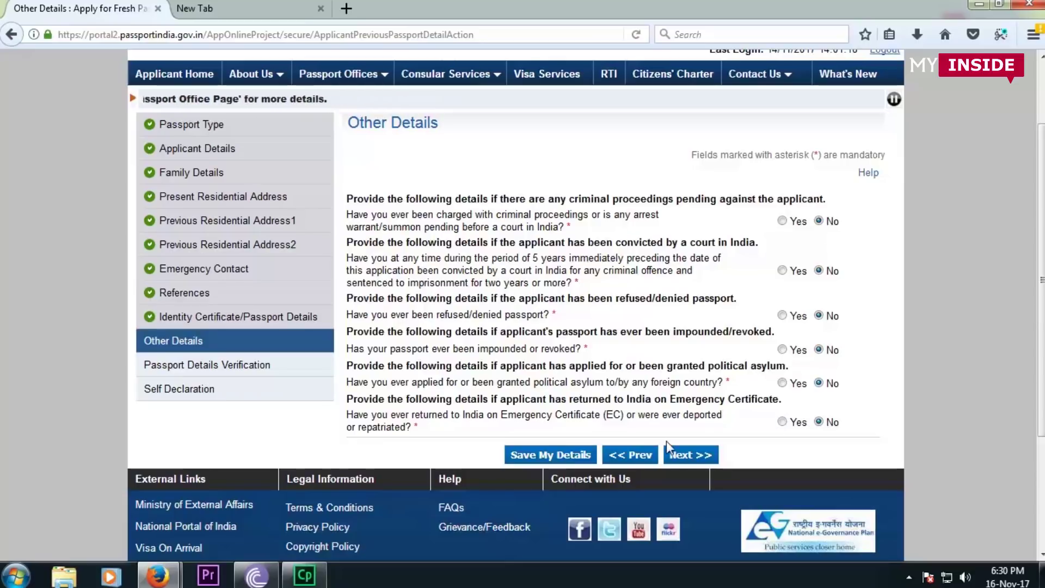
{"action": "left_click", "coordinate": [693, 456]}
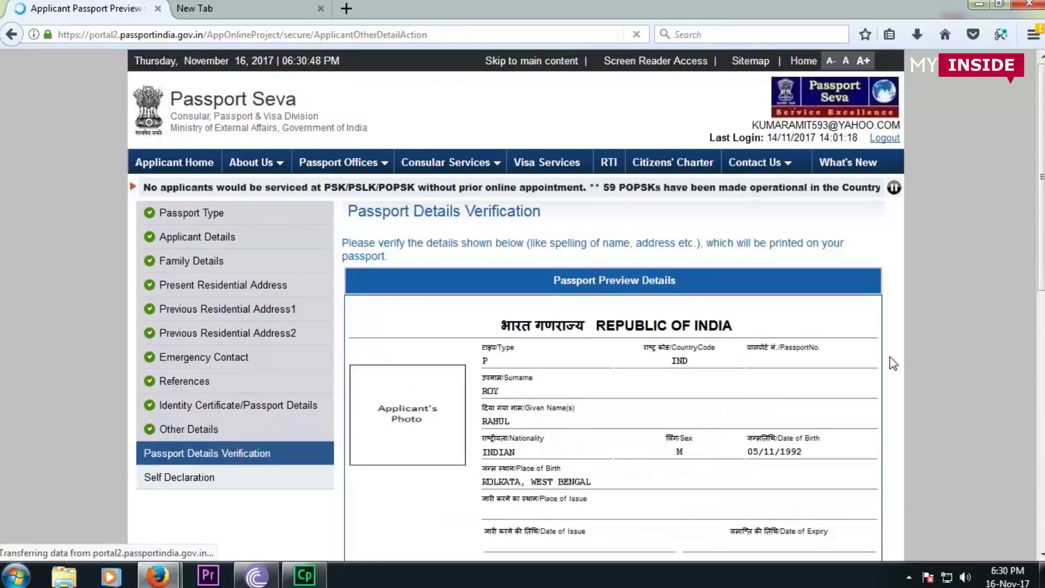
Scroll through the Passport Preview Details and go on to the Self Declaration page
{"action": "scroll", "coordinate": [890, 362], "scroll_direction": "down", "scroll_amount": 3}
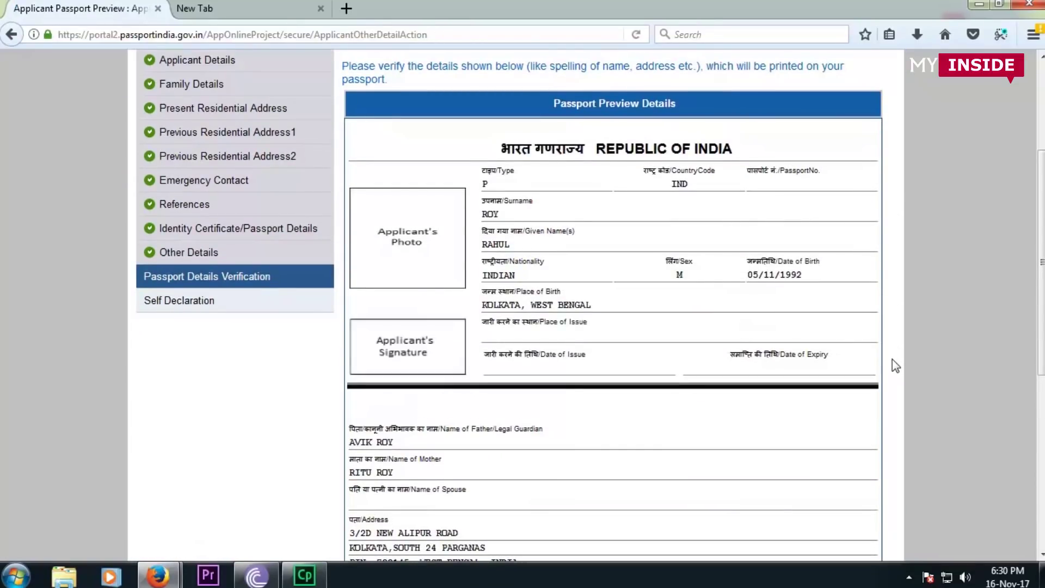
{"action": "scroll", "coordinate": [896, 366], "scroll_direction": "down", "scroll_amount": 2}
{"action": "scroll", "coordinate": [896, 366], "scroll_direction": "down", "scroll_amount": 2}
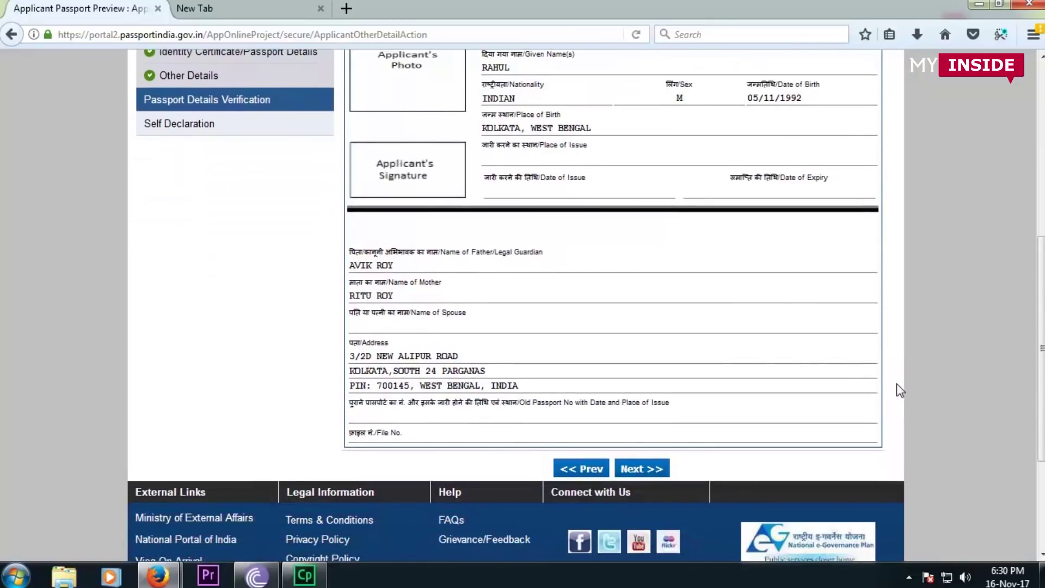
{"action": "scroll", "coordinate": [900, 390], "scroll_direction": "up", "scroll_amount": 5}
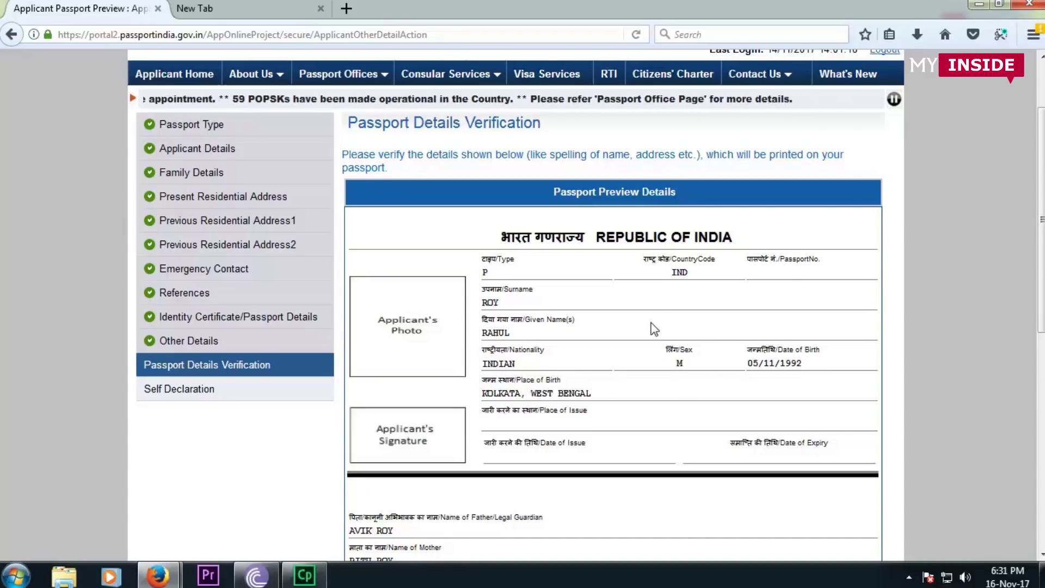
{"action": "scroll", "coordinate": [655, 310], "scroll_direction": "down", "scroll_amount": 3}
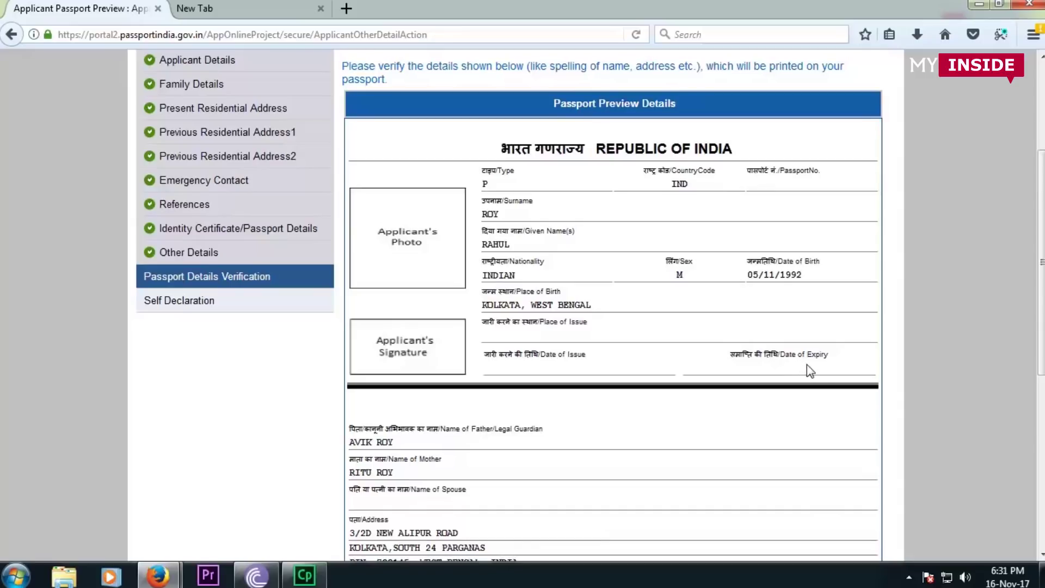
{"action": "scroll", "coordinate": [688, 357], "scroll_direction": "down", "scroll_amount": 5}
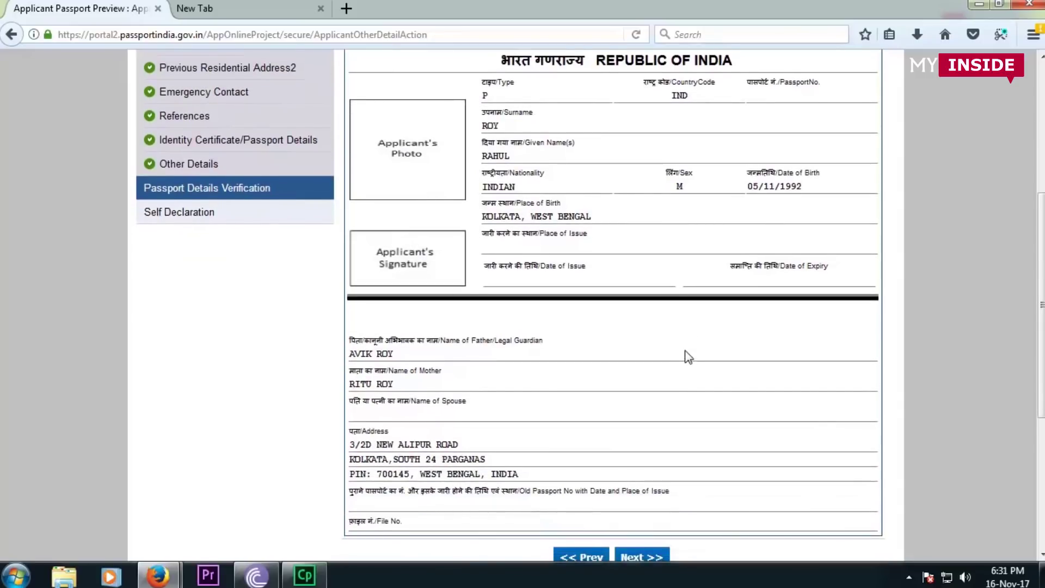
{"action": "scroll", "coordinate": [682, 348], "scroll_direction": "down", "scroll_amount": 1}
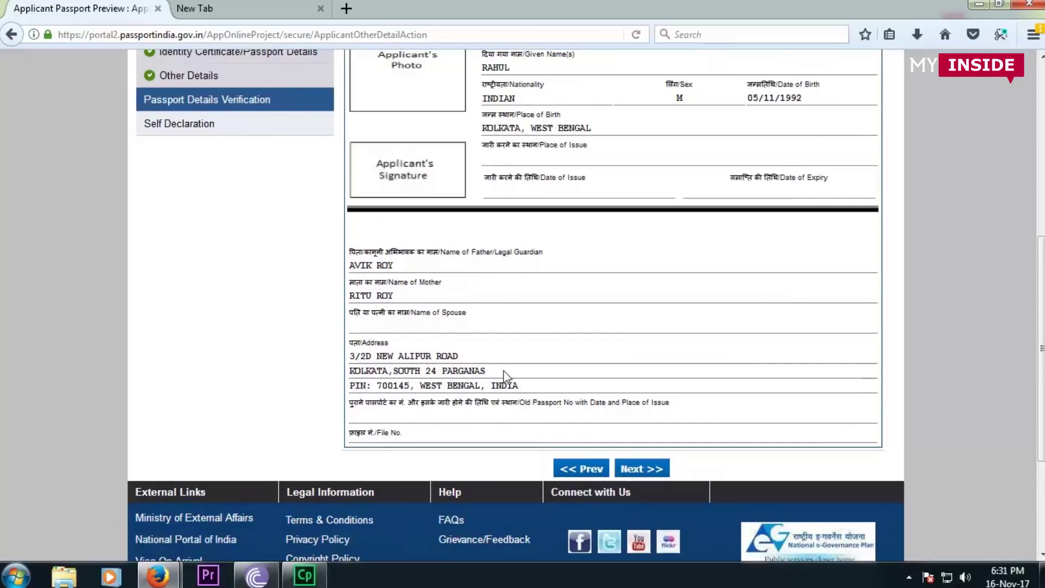
{"action": "scroll", "coordinate": [756, 384], "scroll_direction": "up", "scroll_amount": 10}
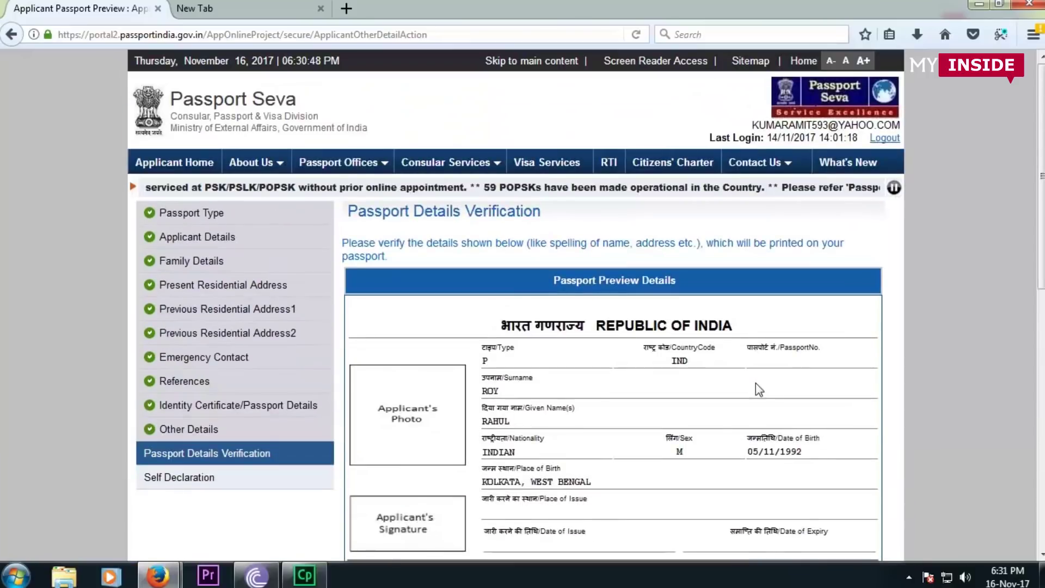
{"action": "scroll", "coordinate": [707, 357], "scroll_direction": "down", "scroll_amount": 10}
{"action": "scroll", "coordinate": [732, 409], "scroll_direction": "up", "scroll_amount": 8}
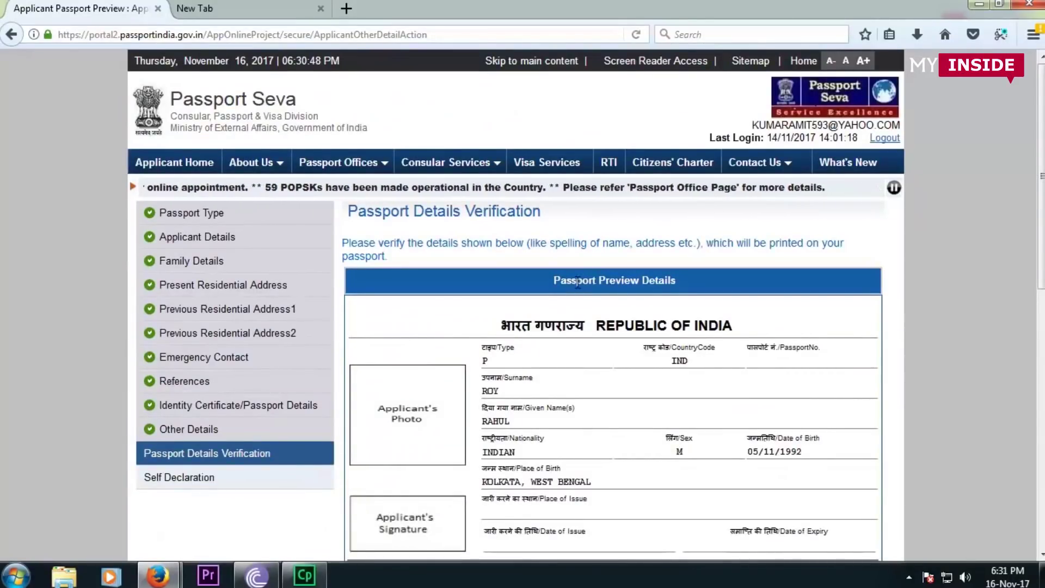
{"action": "scroll", "coordinate": [673, 301], "scroll_direction": "down", "scroll_amount": 10}
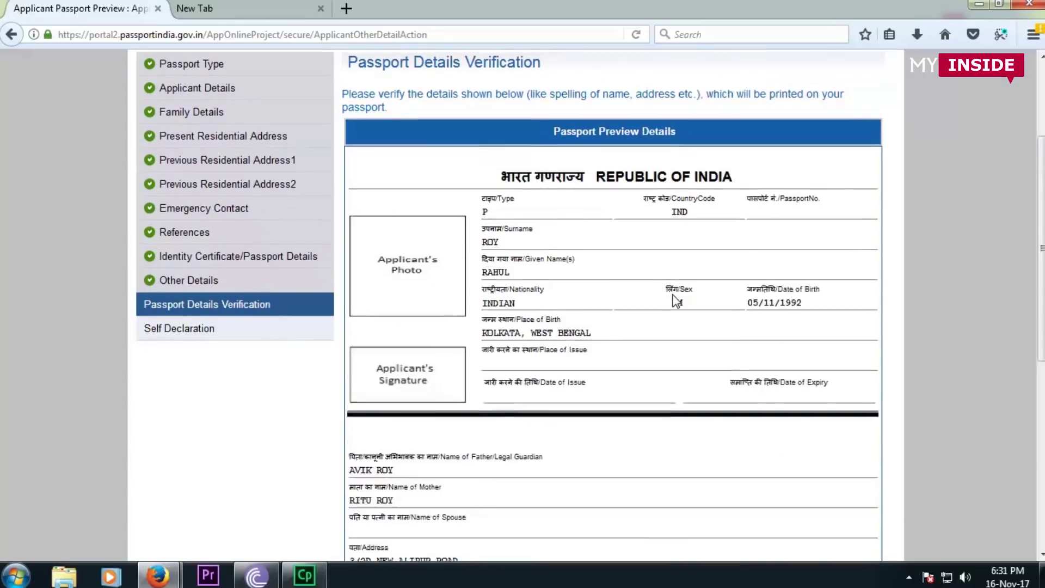
{"action": "left_click", "coordinate": [651, 295]}
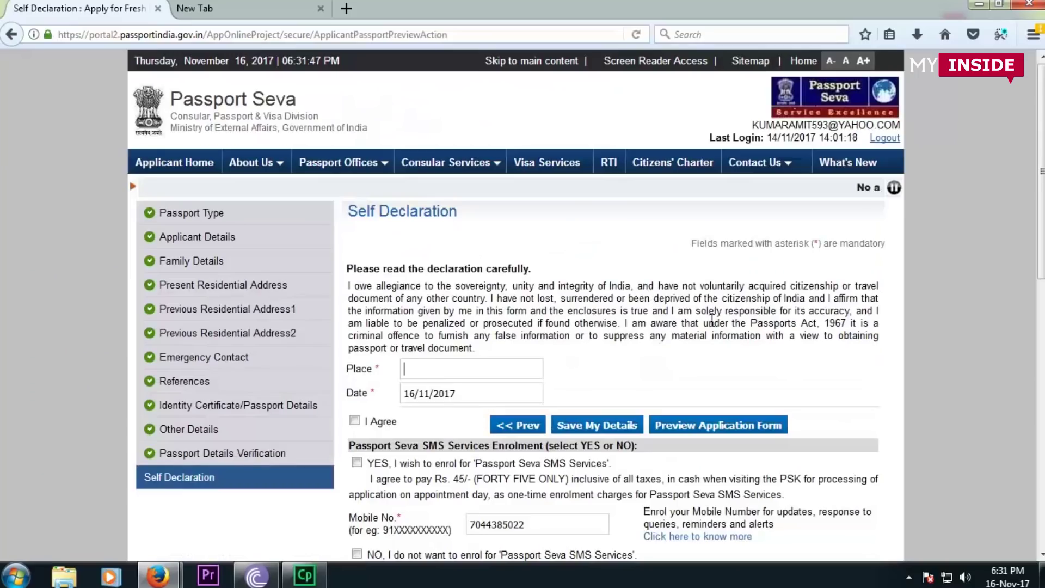
Enter Kolkata as the Self Declaration Place beside the prefilled date 16/11/2017
{"action": "scroll", "coordinate": [762, 326], "scroll_direction": "down", "scroll_amount": 3}
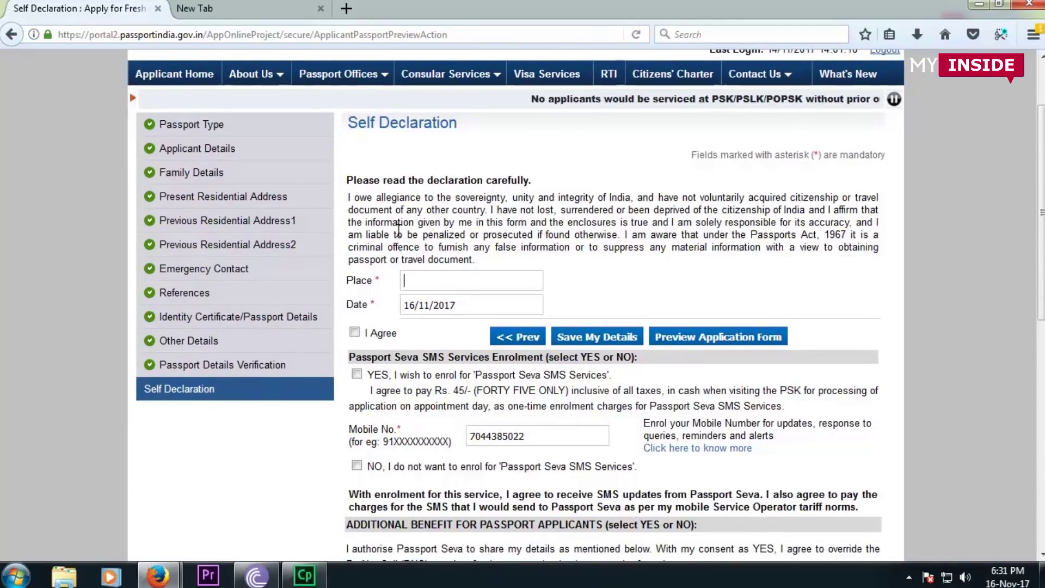
{"action": "type", "text": "Kolkata"}
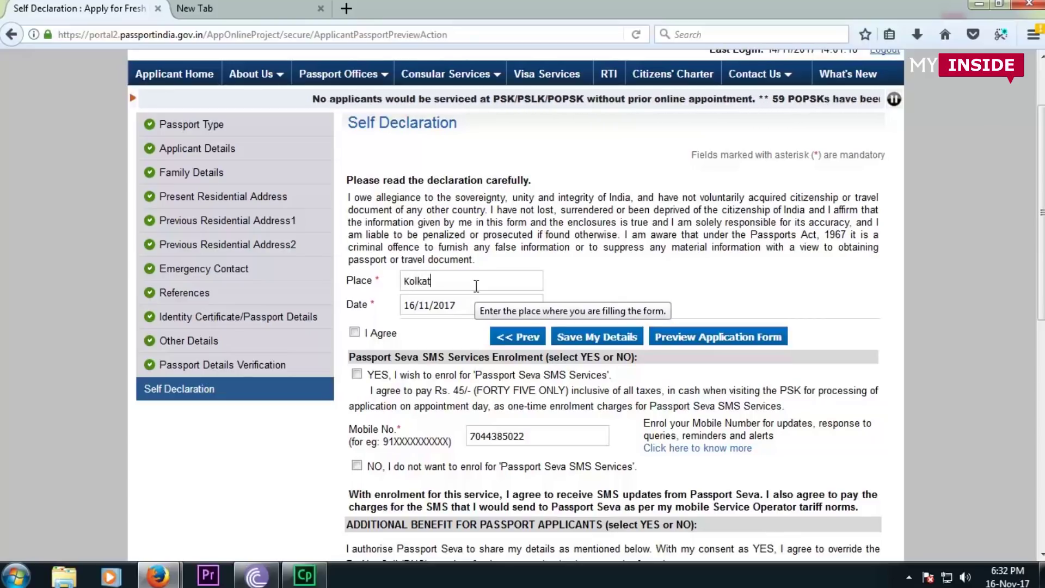
{"action": "left_click", "coordinate": [530, 285]}
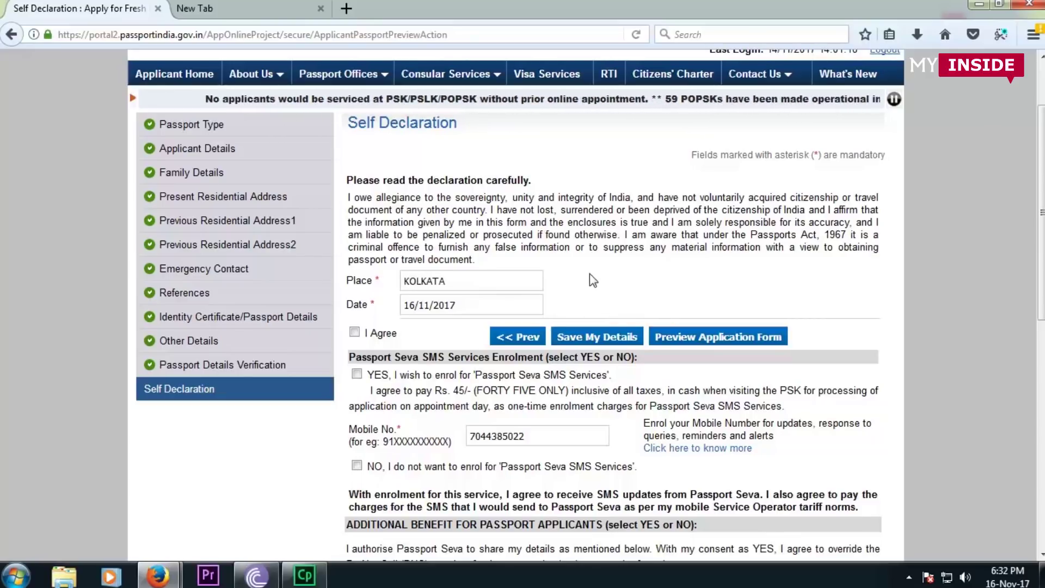